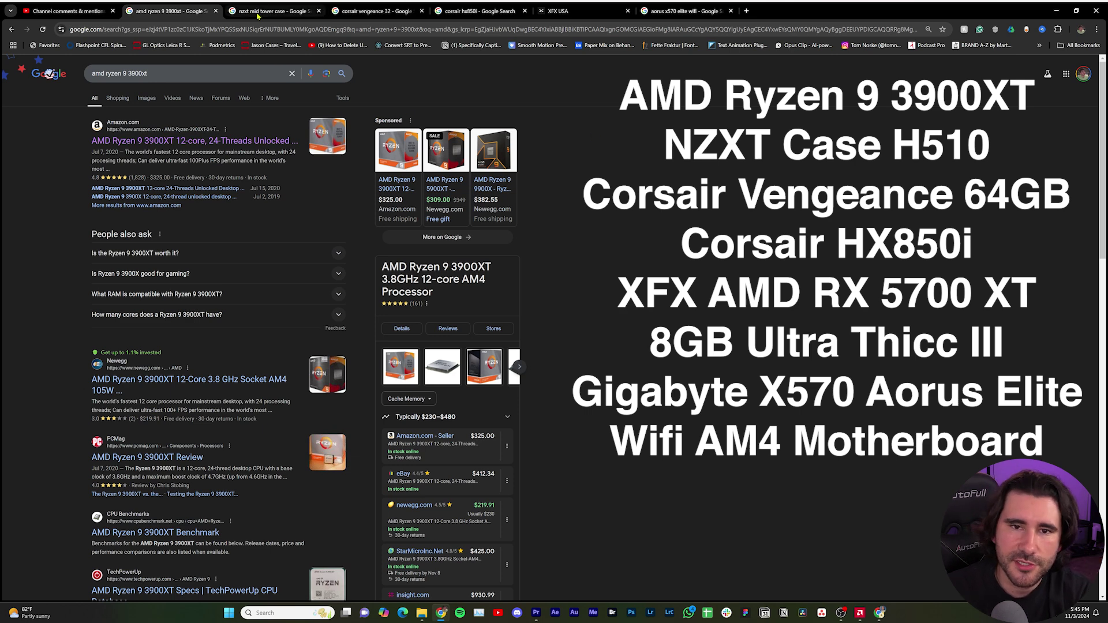
Switch through the NZXT mid tower case, Corsair Vengeance 32 and Corsair HX850i search tabs
{"action": "left_click", "coordinate": [254, 12]}
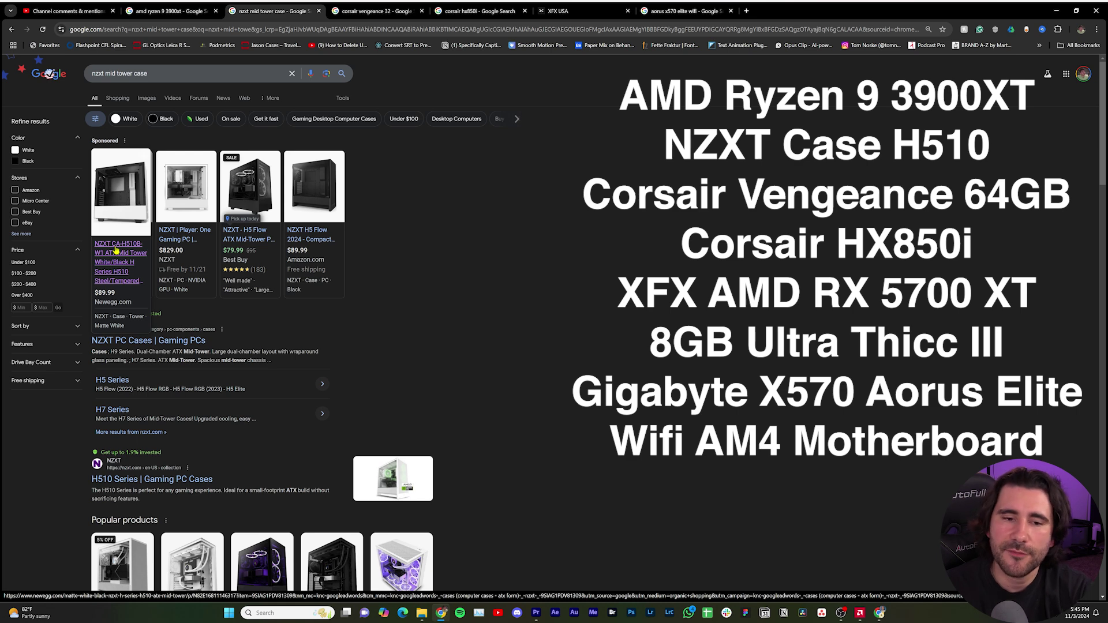
{"action": "left_click", "coordinate": [373, 13]}
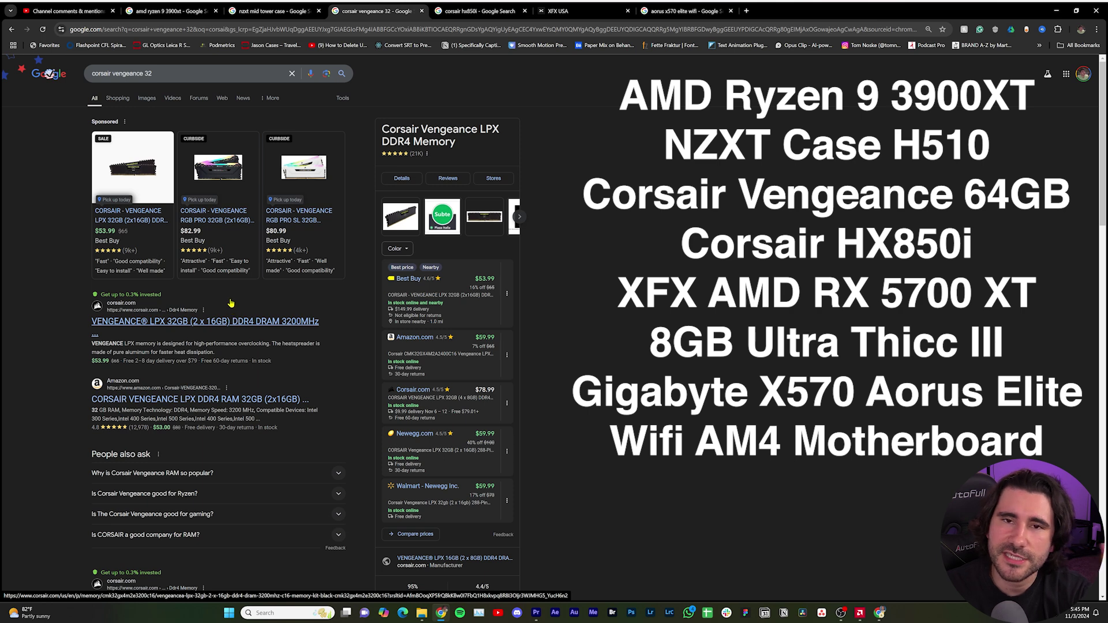
{"action": "left_click", "coordinate": [476, 11]}
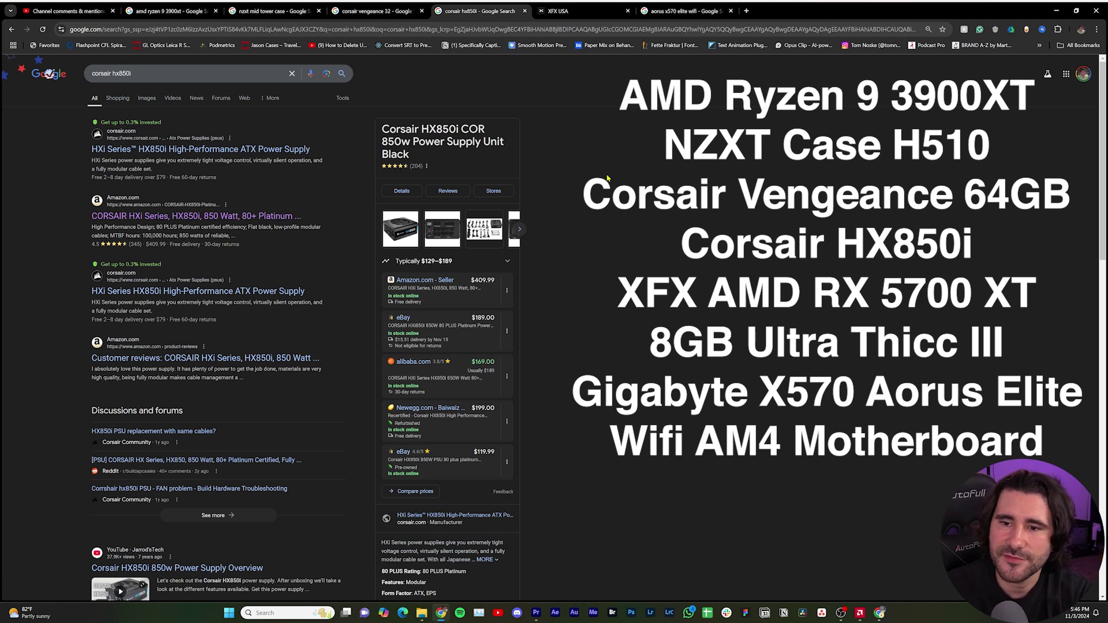
Browse the XFX RX 5700 XT page and Aorus X570 results, then open YouTube Studio comments
{"action": "left_click", "coordinate": [573, 16]}
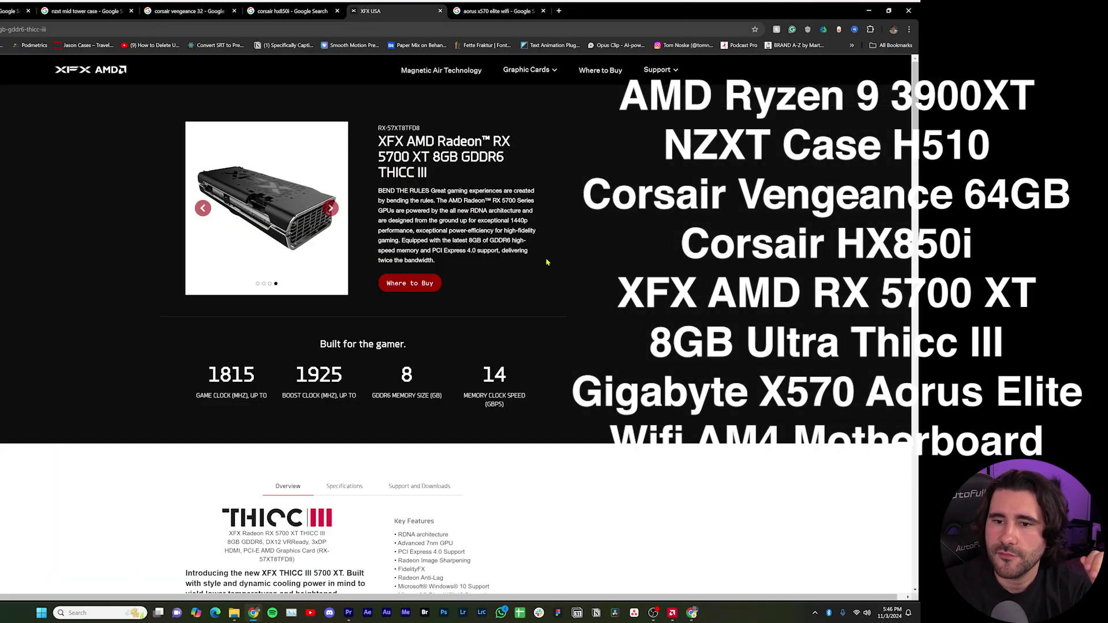
{"action": "left_click", "coordinate": [201, 209]}
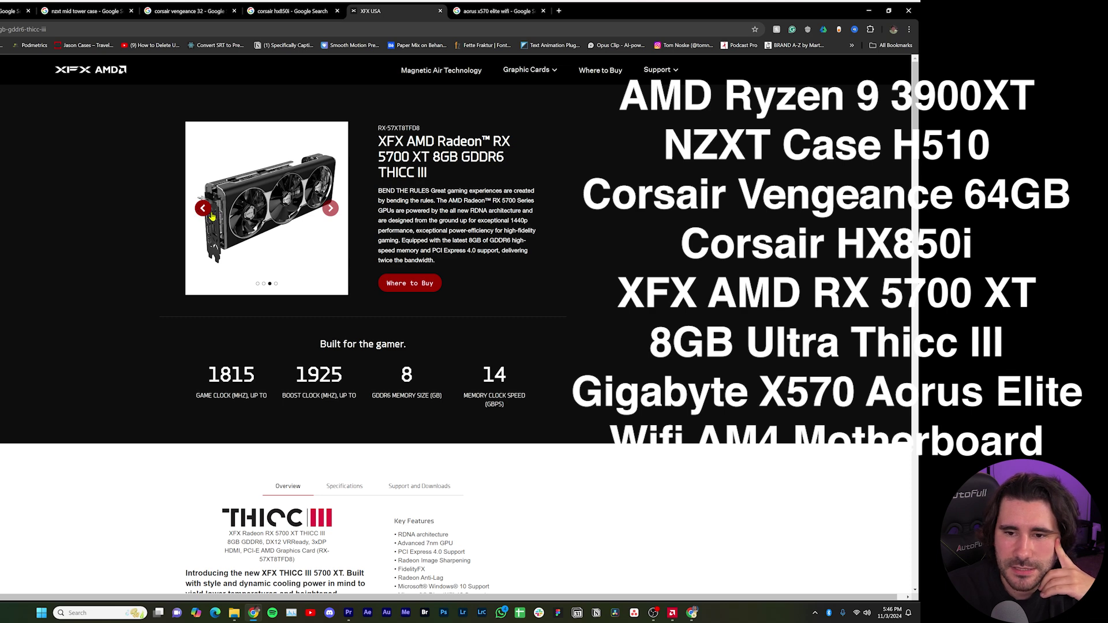
{"action": "key", "text": "ctrl+Tab"}
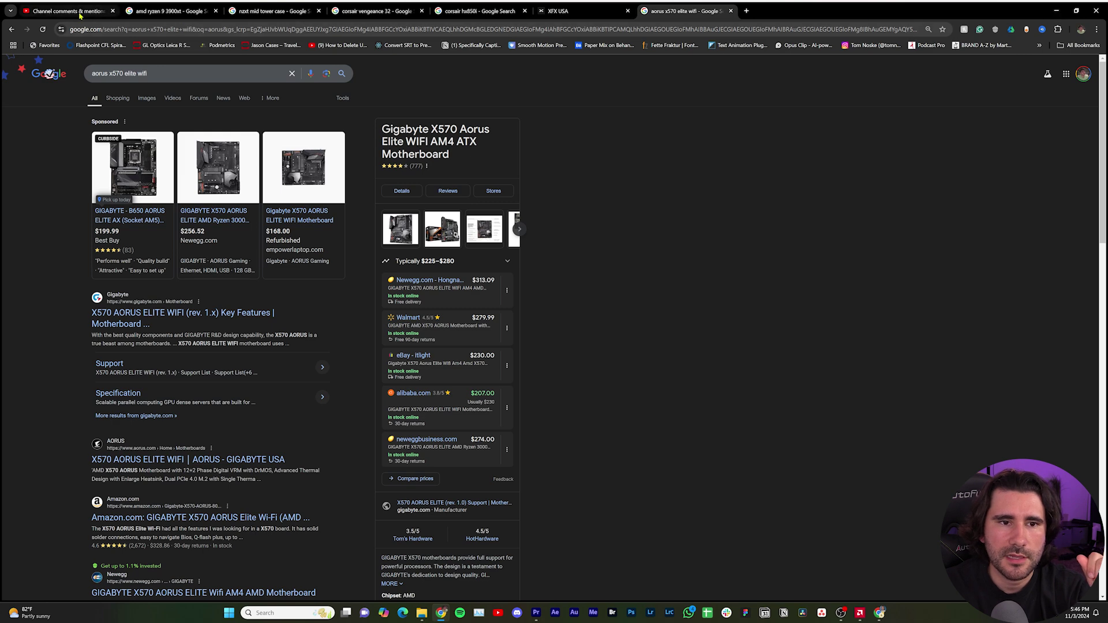
{"action": "left_click", "coordinate": [81, 12]}
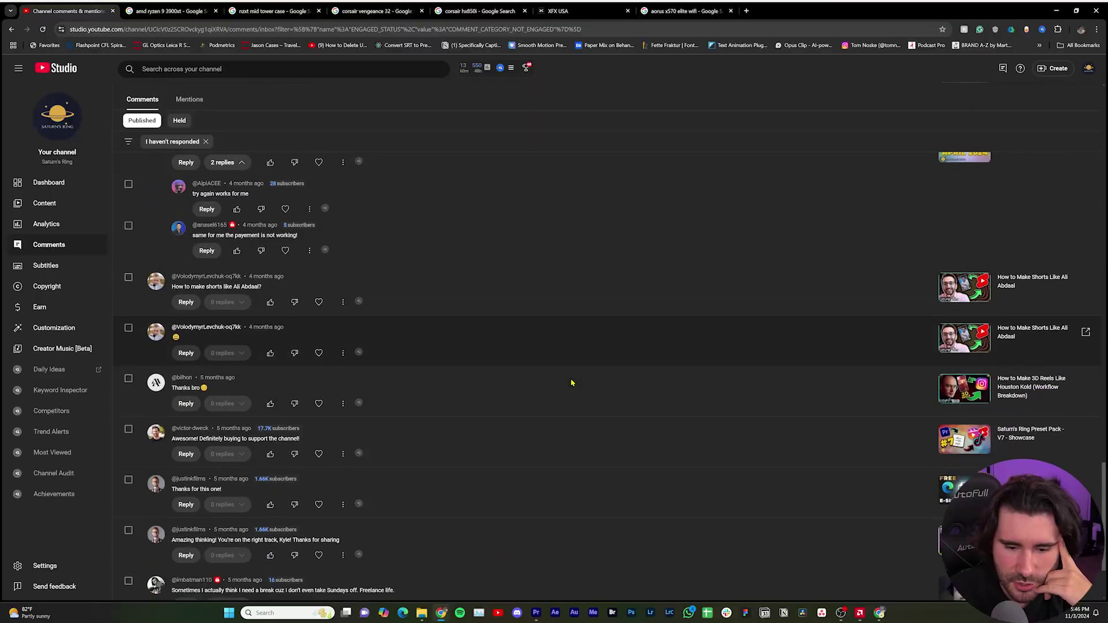
{"action": "scroll", "coordinate": [554, 358], "scroll_direction": "up", "scroll_amount": 4}
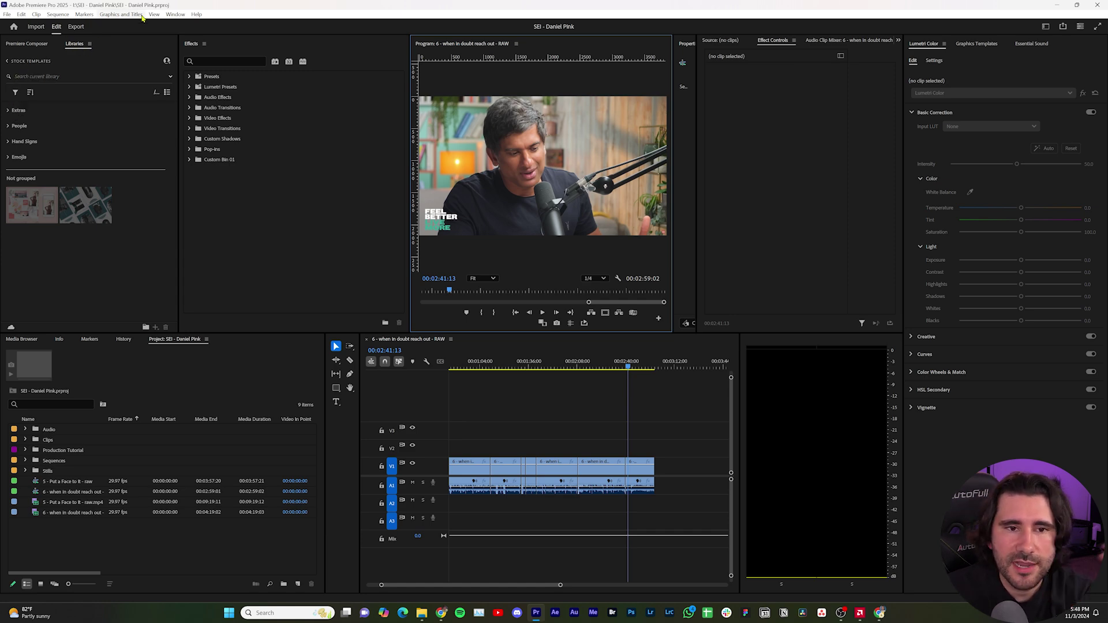
Show the Libraries panel and look through the Extras sticker group
{"action": "left_click", "coordinate": [175, 14]}
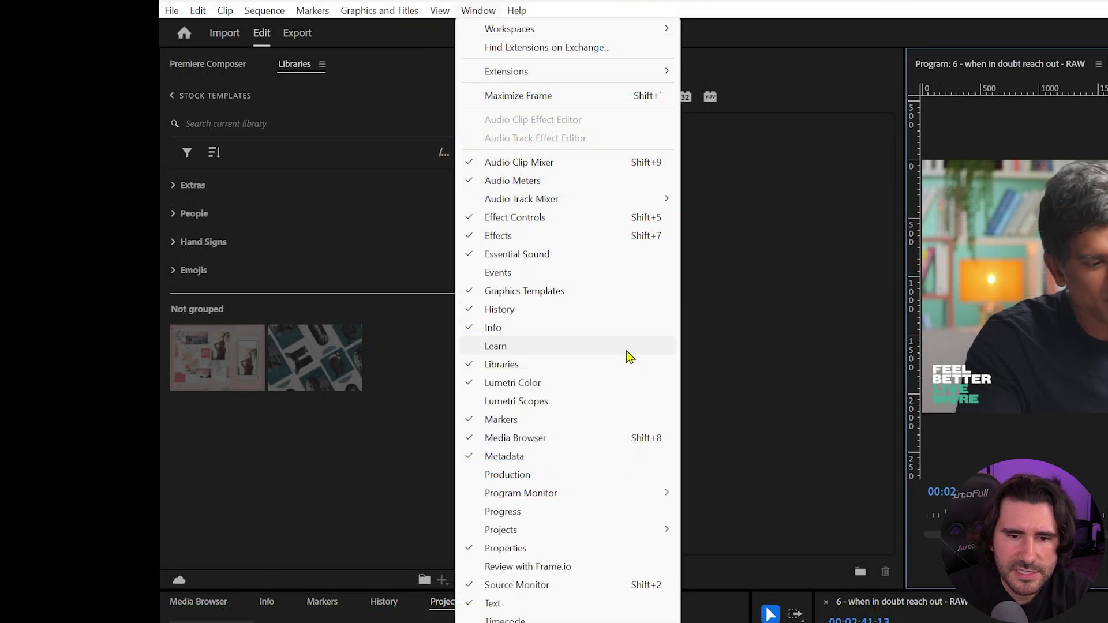
{"action": "left_click", "coordinate": [193, 186]}
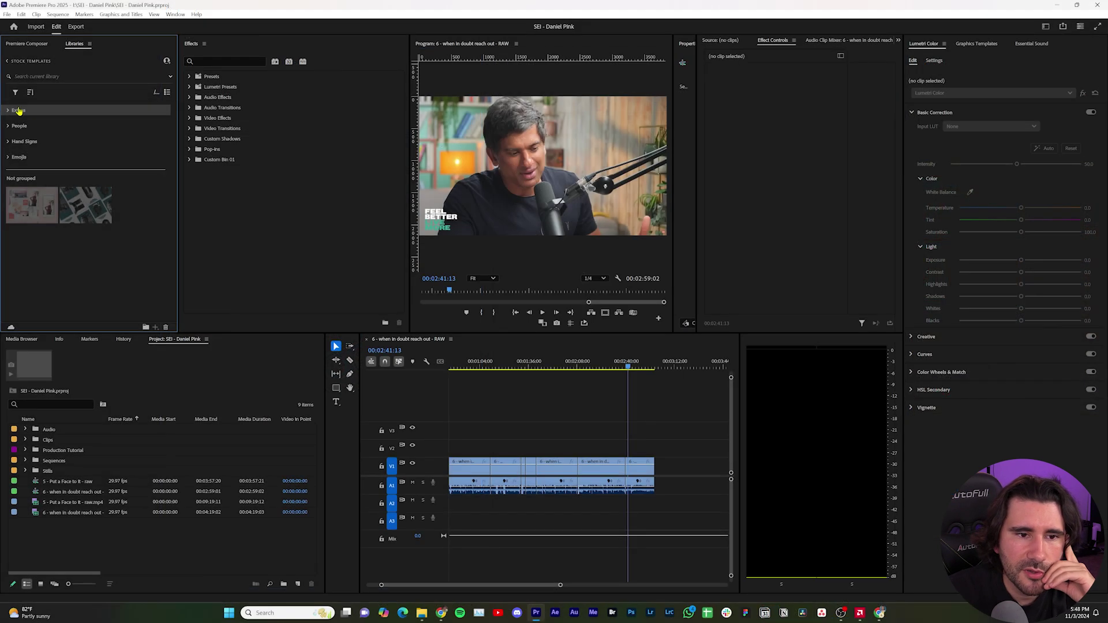
{"action": "left_click", "coordinate": [7, 110]}
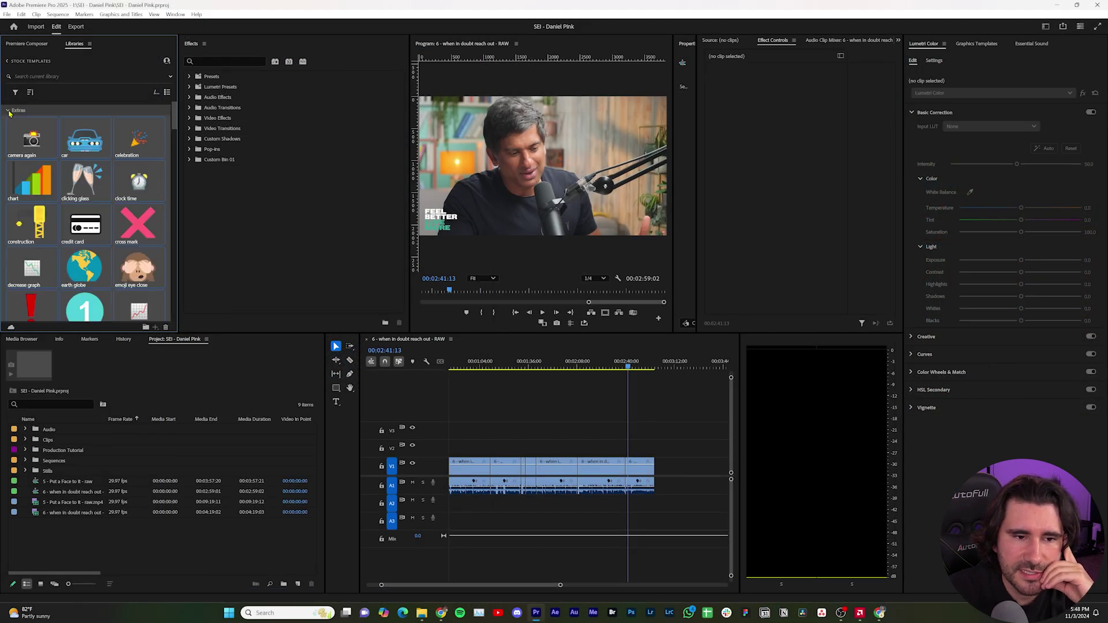
{"action": "scroll", "coordinate": [101, 213], "scroll_direction": "down", "scroll_amount": 10}
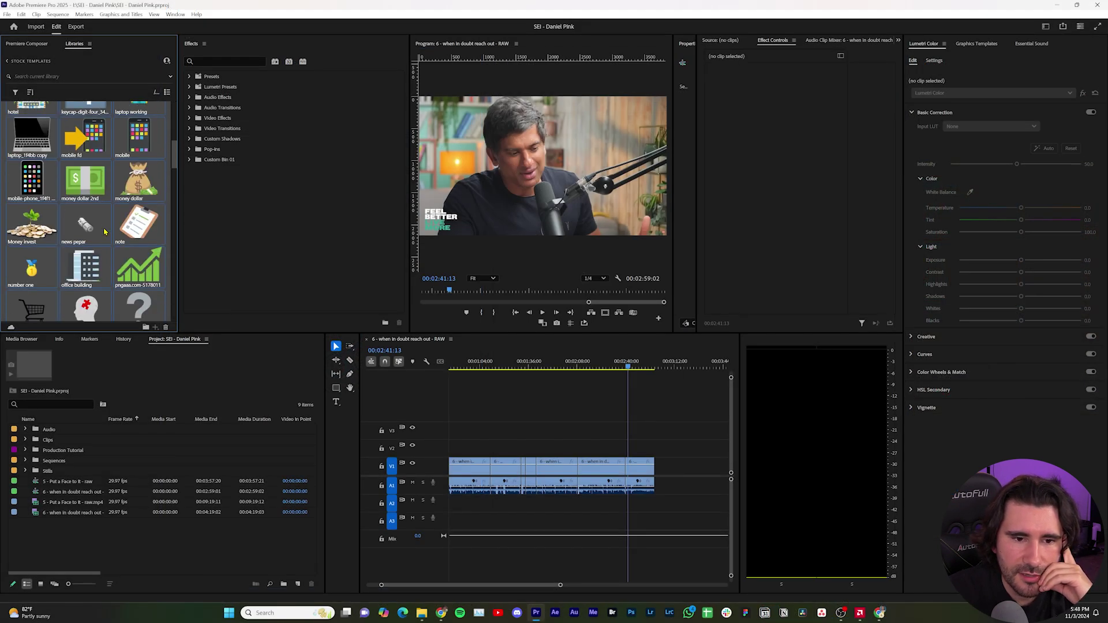
{"action": "left_click", "coordinate": [8, 62]}
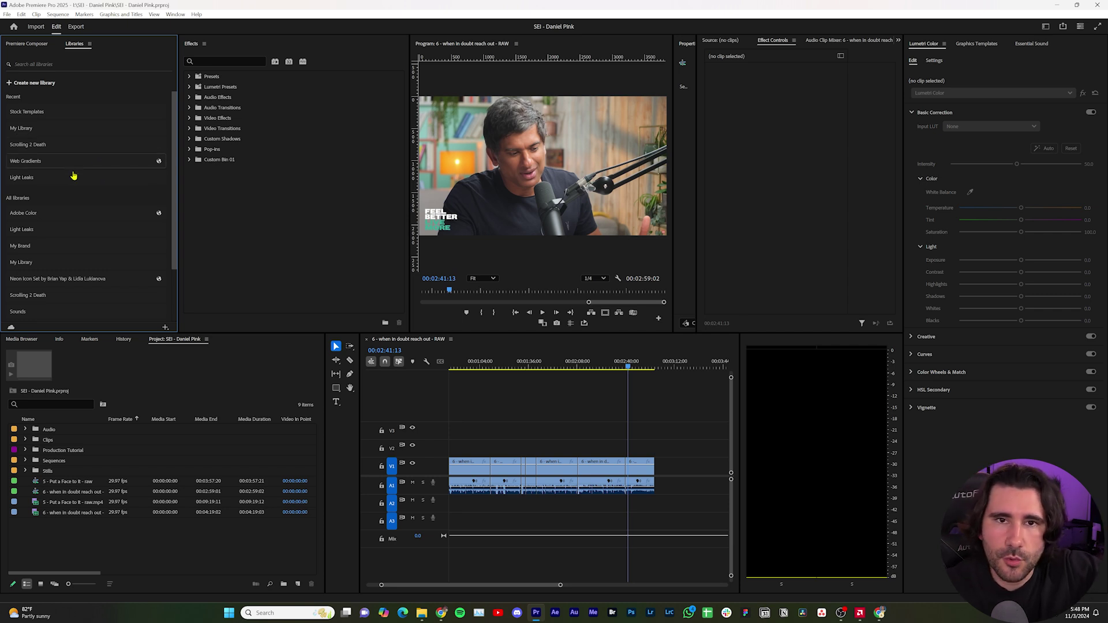
Browse Stock Templates' Hand Signs group, open My Library, and bring up the Downloads folder
{"action": "left_click", "coordinate": [49, 114]}
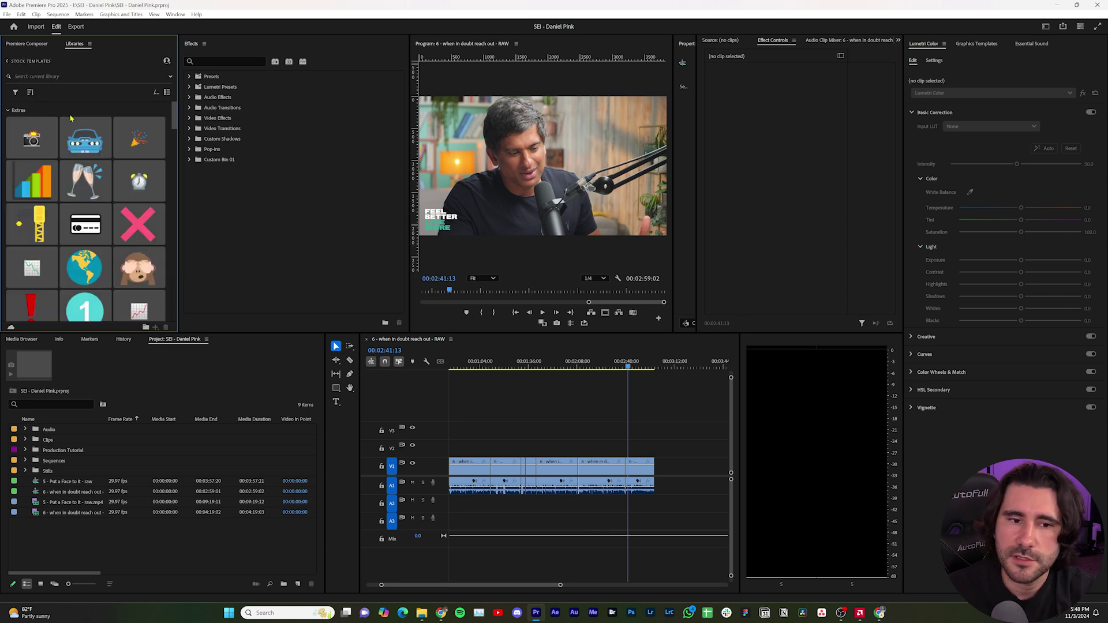
{"action": "left_click", "coordinate": [8, 110]}
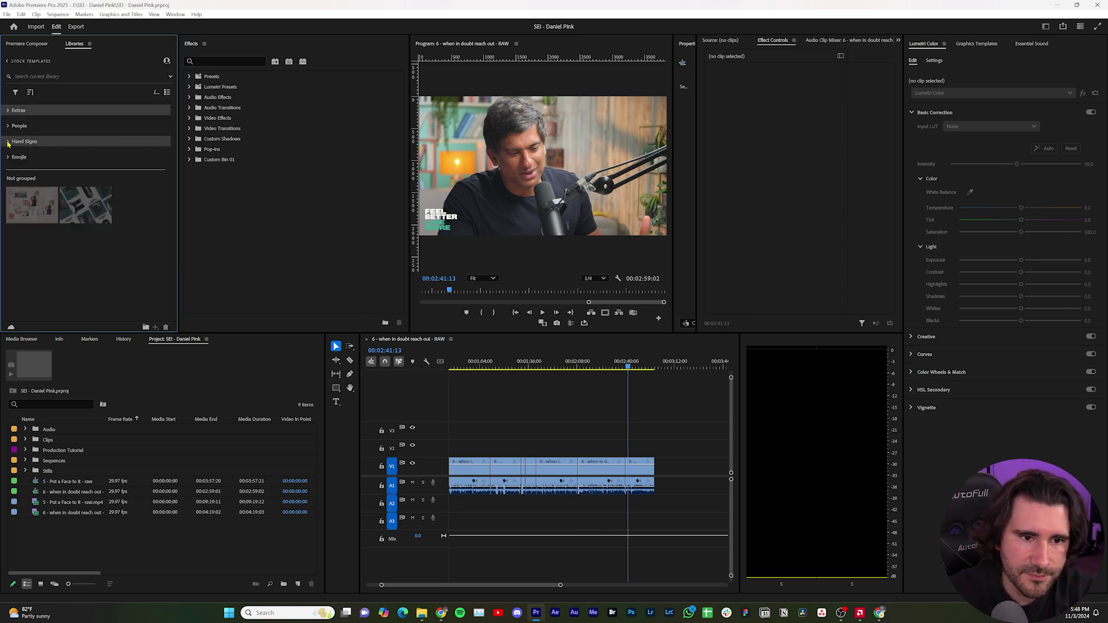
{"action": "left_click", "coordinate": [8, 142]}
{"action": "scroll", "coordinate": [86, 177], "scroll_direction": "down", "scroll_amount": 6}
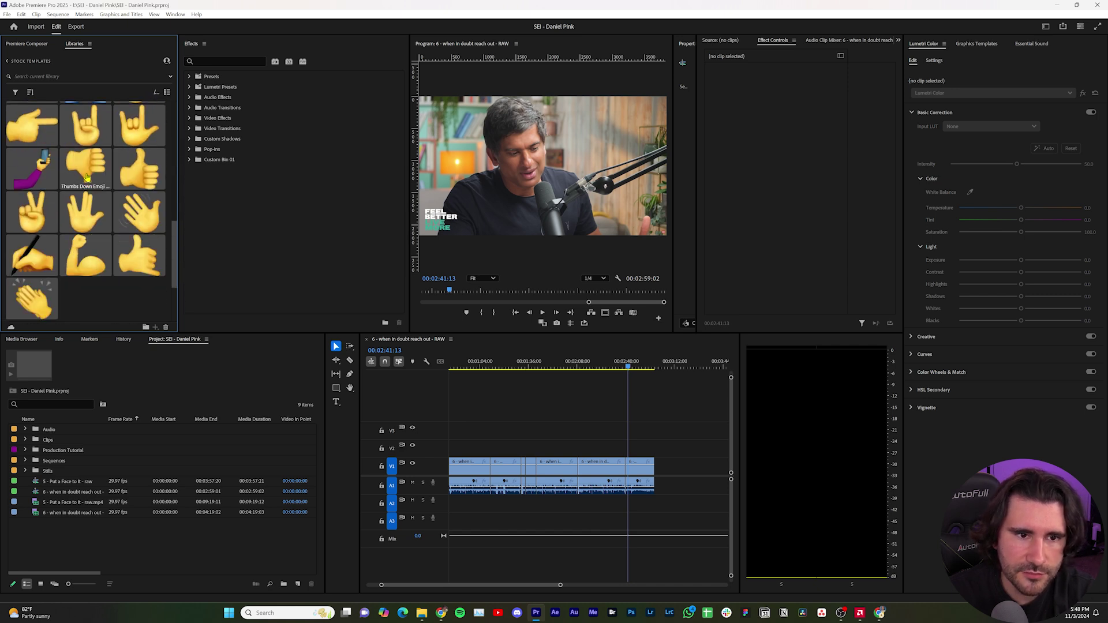
{"action": "scroll", "coordinate": [87, 177], "scroll_direction": "down", "scroll_amount": 3}
{"action": "left_click", "coordinate": [8, 61]}
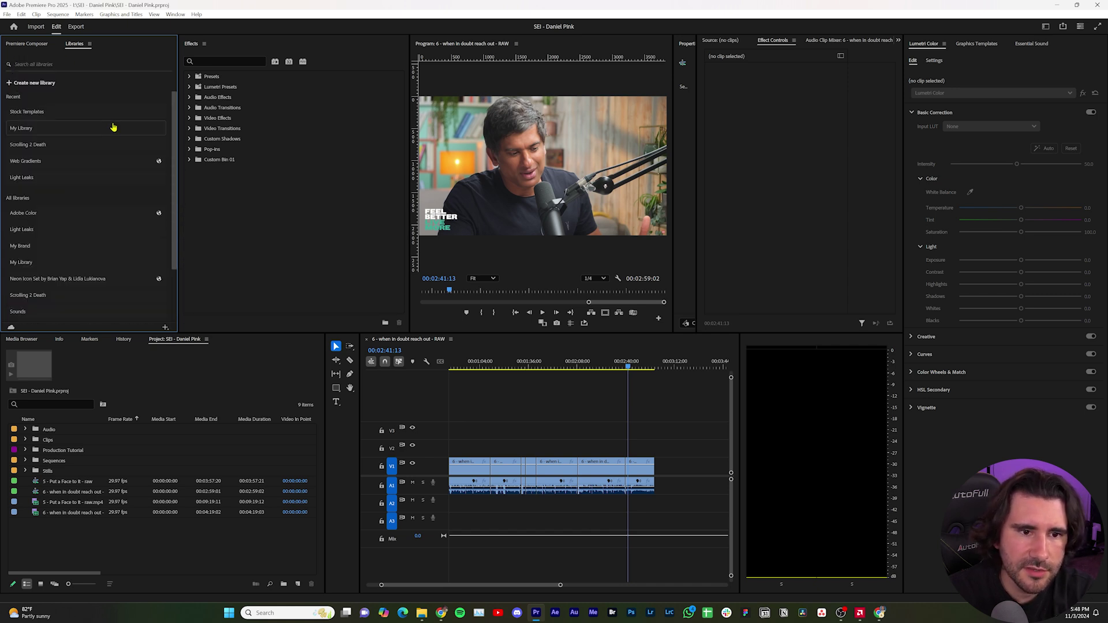
{"action": "left_click", "coordinate": [51, 134]}
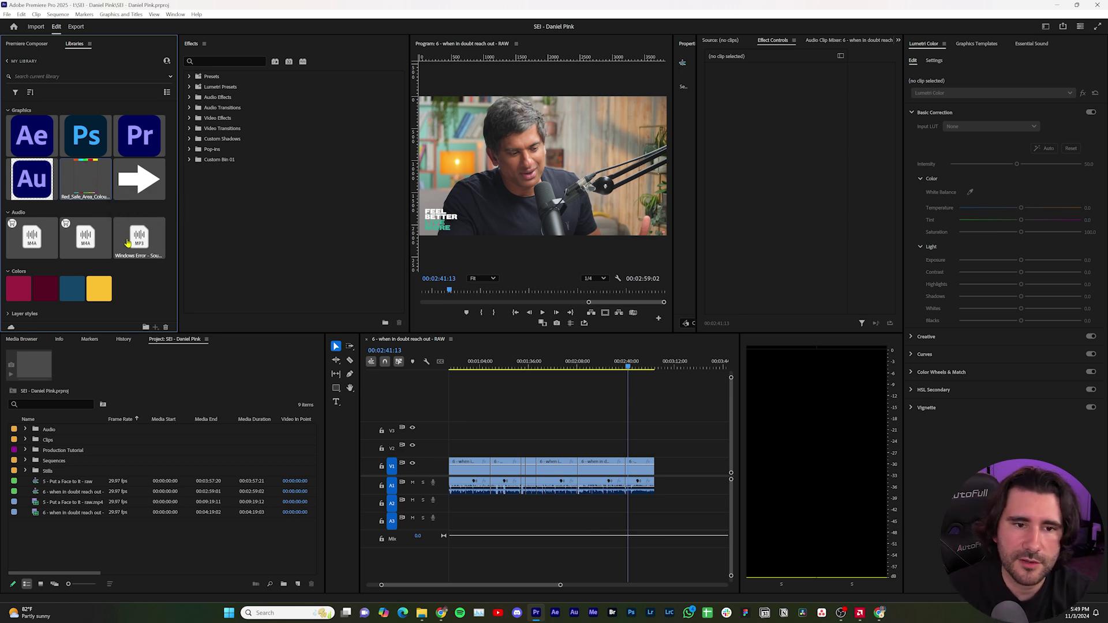
{"action": "left_click", "coordinate": [422, 613]}
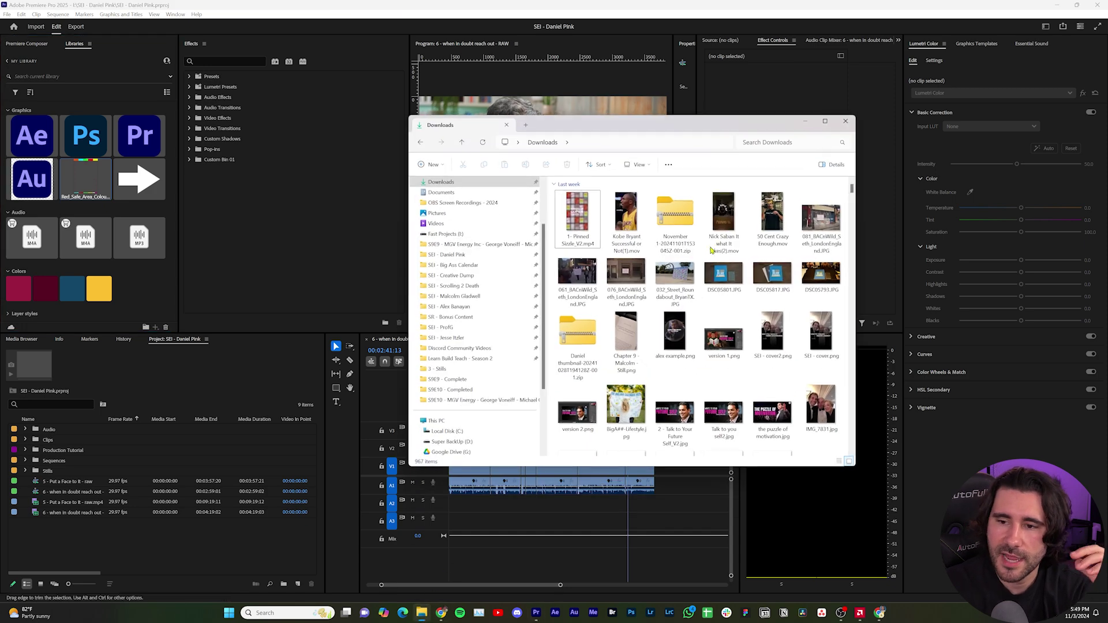
Minimize Downloads and open the Project Genius Content Stronghold spreadsheet at cell C26
{"action": "left_click", "coordinate": [806, 122]}
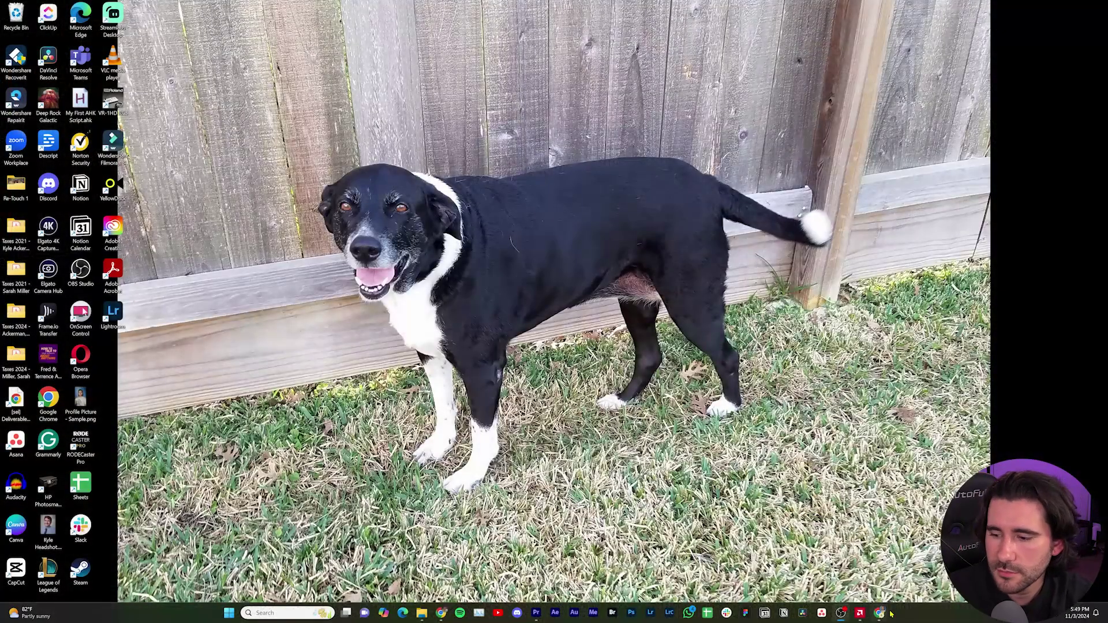
{"action": "left_click", "coordinate": [880, 613]}
{"action": "left_click", "coordinate": [222, 321]}
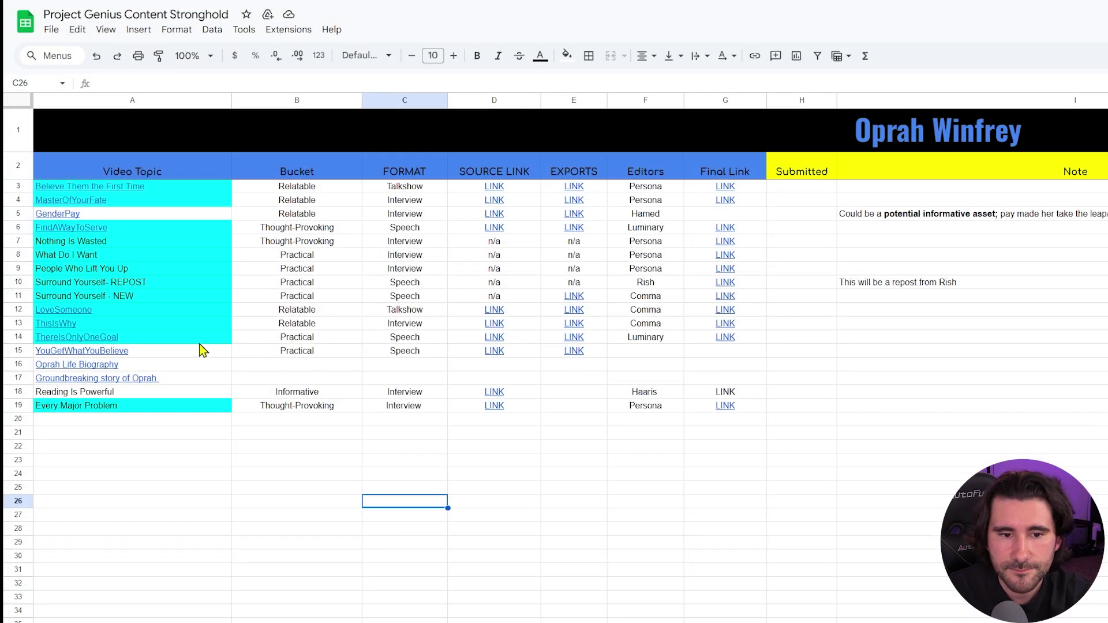
Step through row 14 of the Oprah Winfrey sheet and preview the ThereIsOnlyOneGoal TikTok link
{"action": "left_click", "coordinate": [199, 341]}
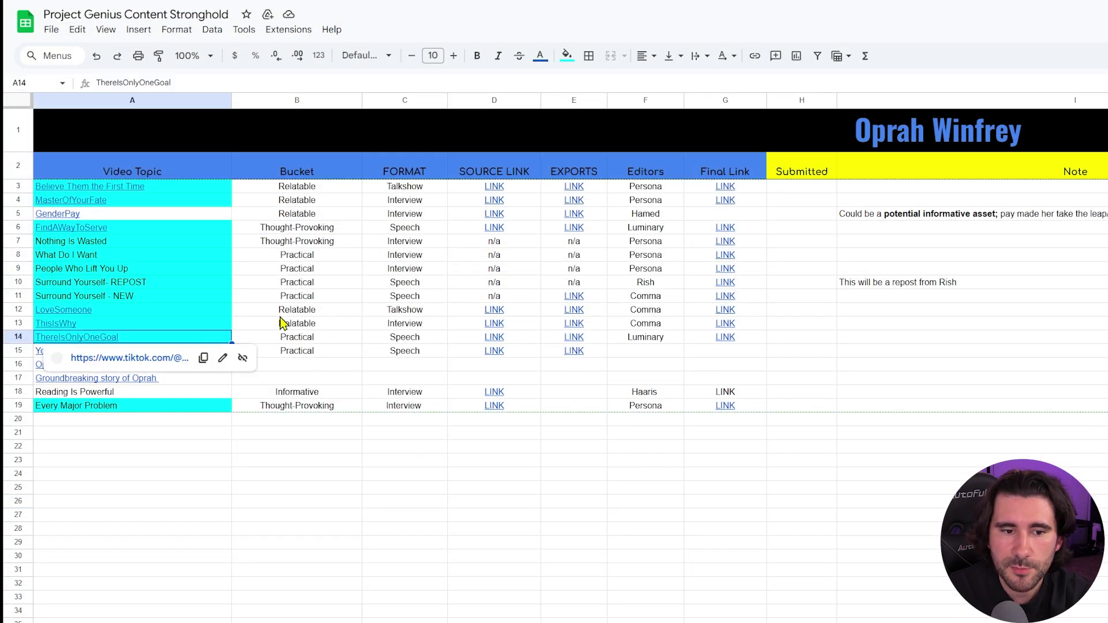
{"action": "left_click", "coordinate": [322, 340]}
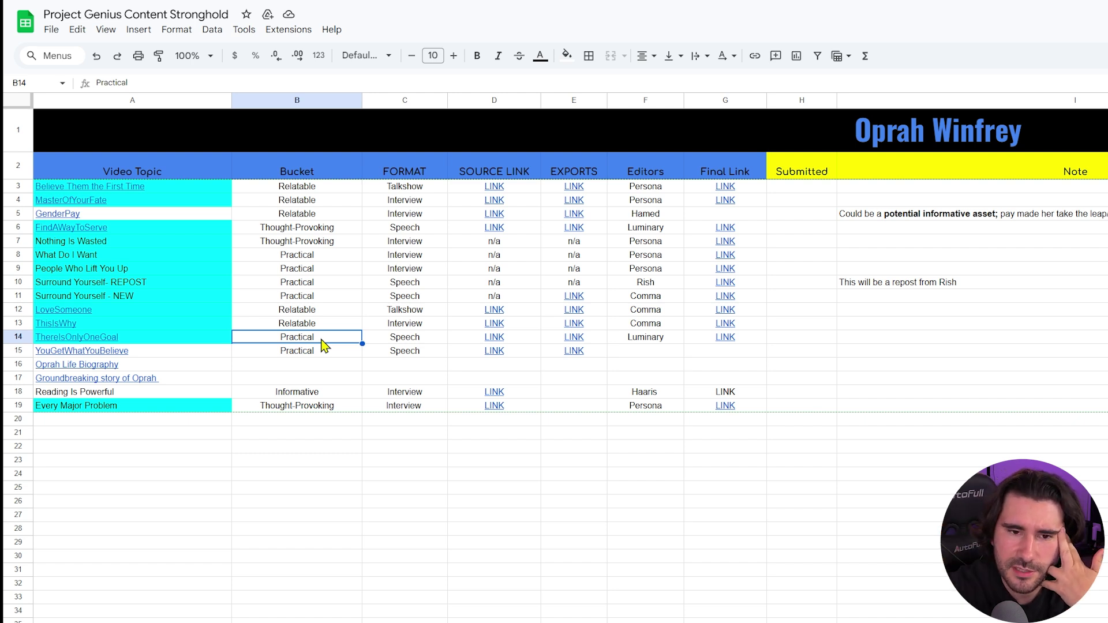
{"action": "key", "text": "Right"}
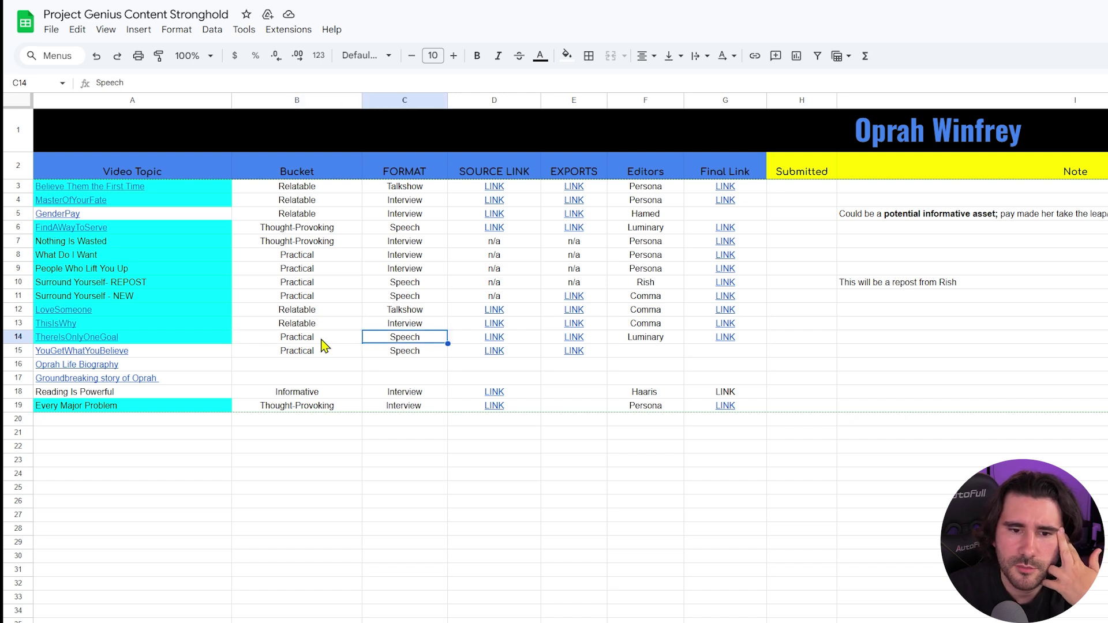
{"action": "key", "text": "Left"}
{"action": "key", "text": "Left"}
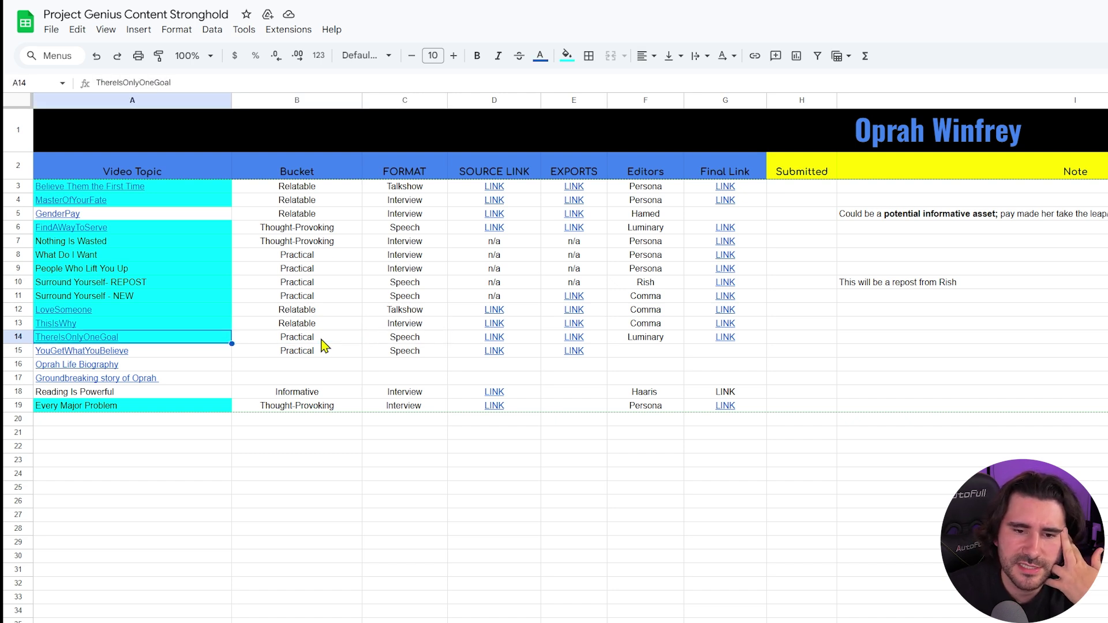
{"action": "key", "text": "Right"}
{"action": "key", "text": "Right"}
{"action": "key", "text": "Right"}
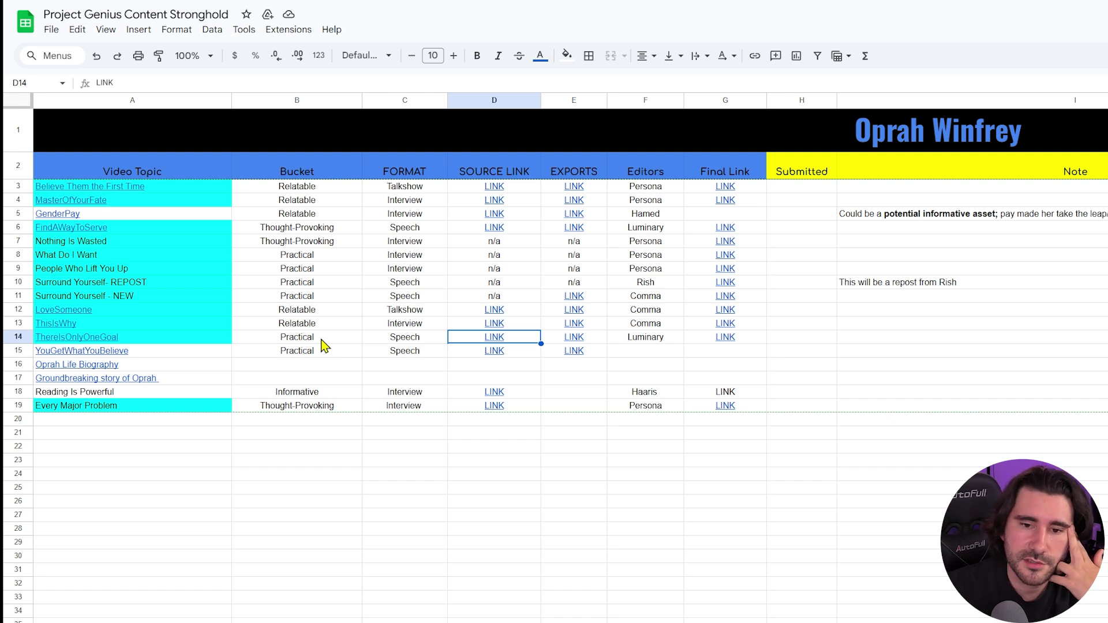
{"action": "key", "text": "Right"}
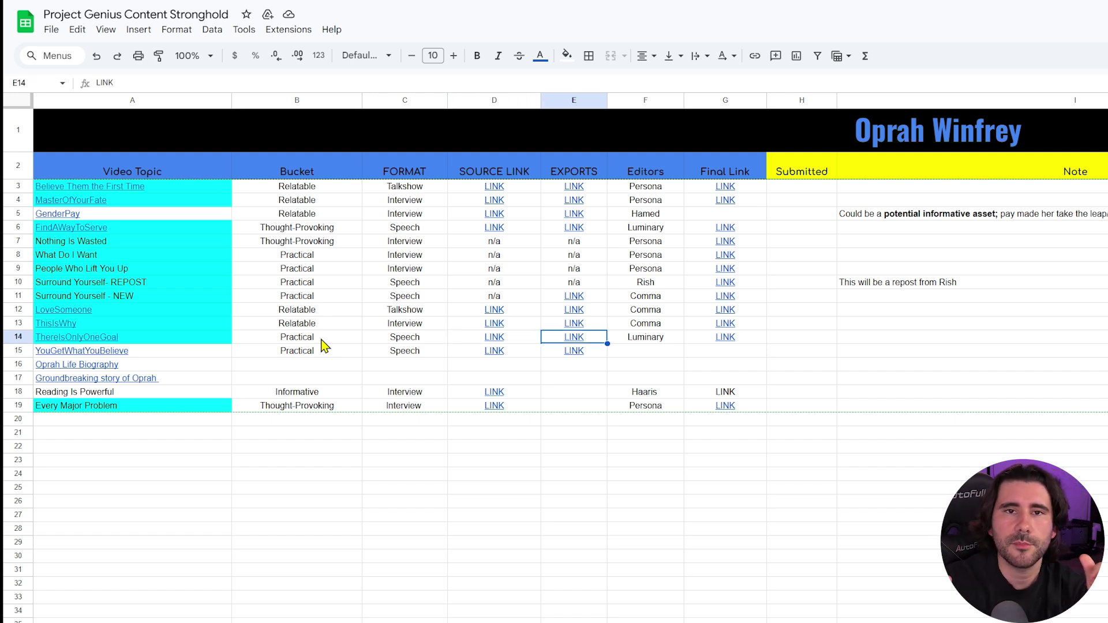
{"action": "key", "text": "Right"}
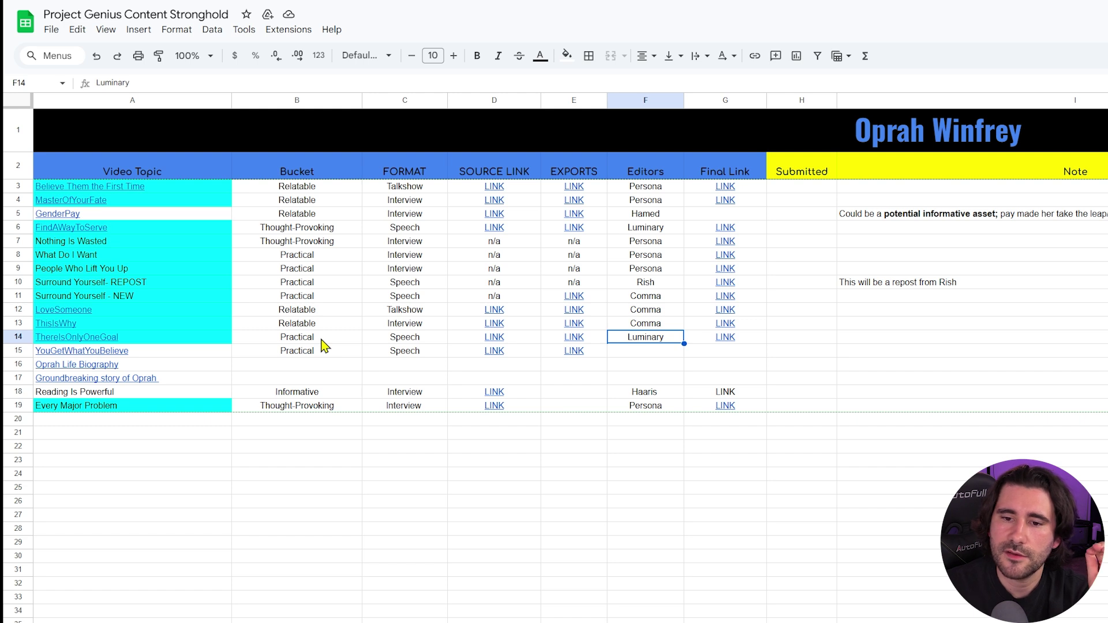
{"action": "key", "text": "Right"}
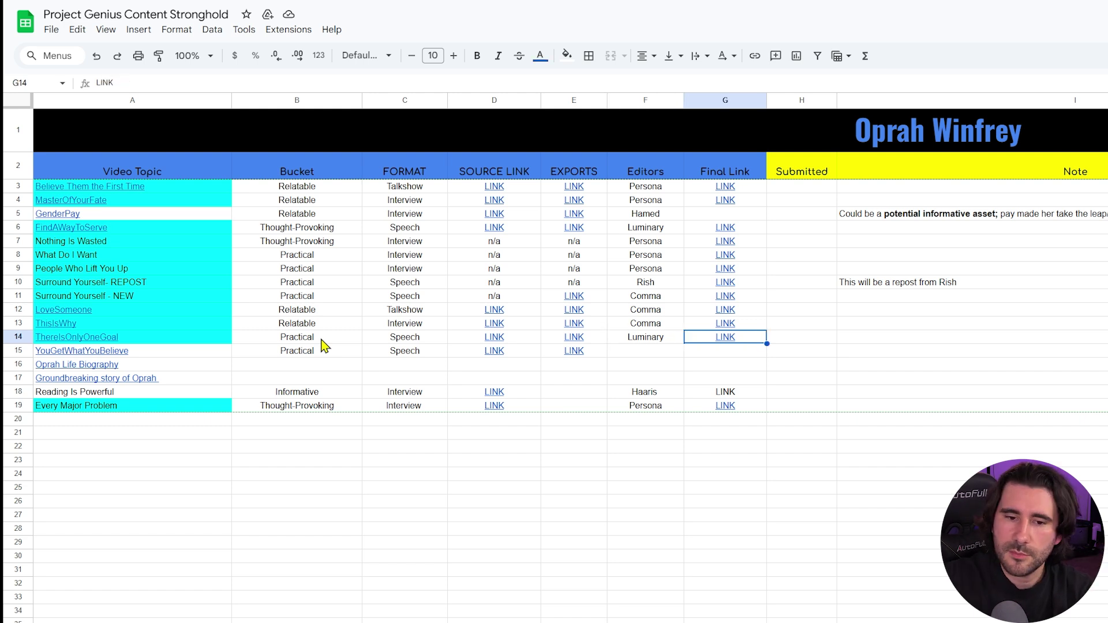
{"action": "left_click", "coordinate": [191, 340]}
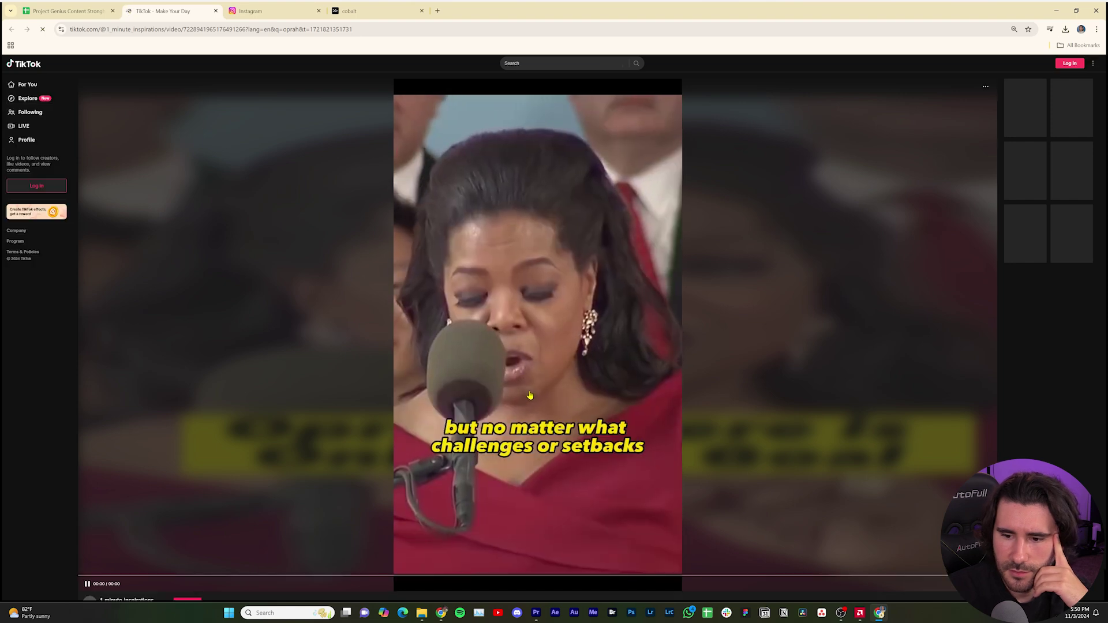
Pause the Oprah TikTok video and switch to the cobalt downloader tab
{"action": "left_click", "coordinate": [642, 388]}
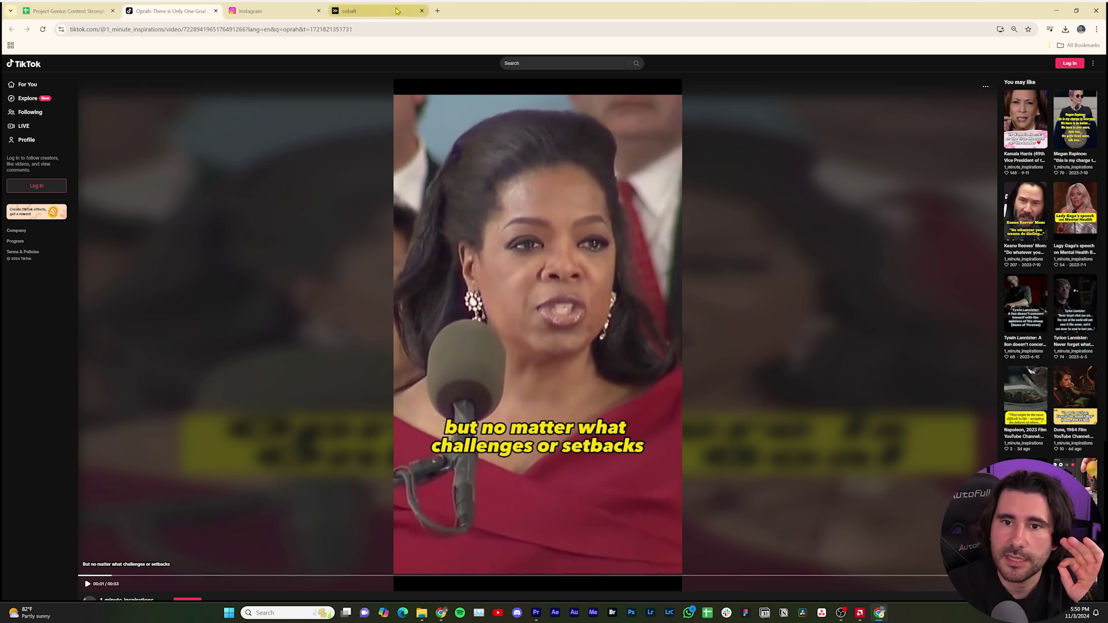
{"action": "left_click", "coordinate": [383, 21]}
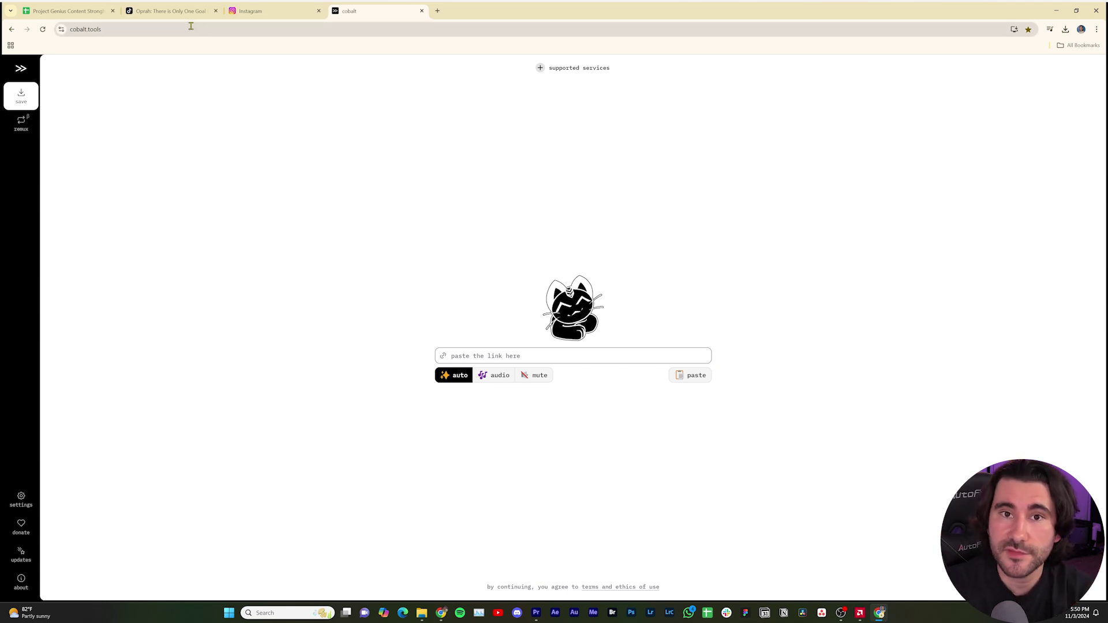
Copy the Oprah TikTok video's web address from the address bar
{"action": "left_click", "coordinate": [173, 19]}
{"action": "left_click", "coordinate": [197, 28]}
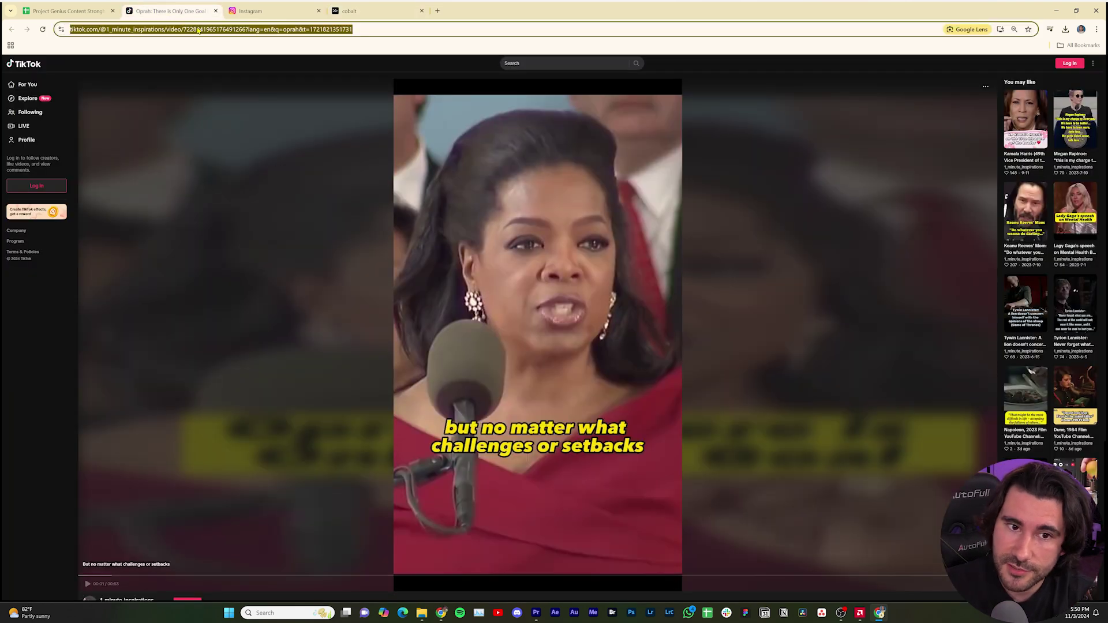
{"action": "right_click", "coordinate": [198, 27]}
{"action": "left_click", "coordinate": [239, 89]}
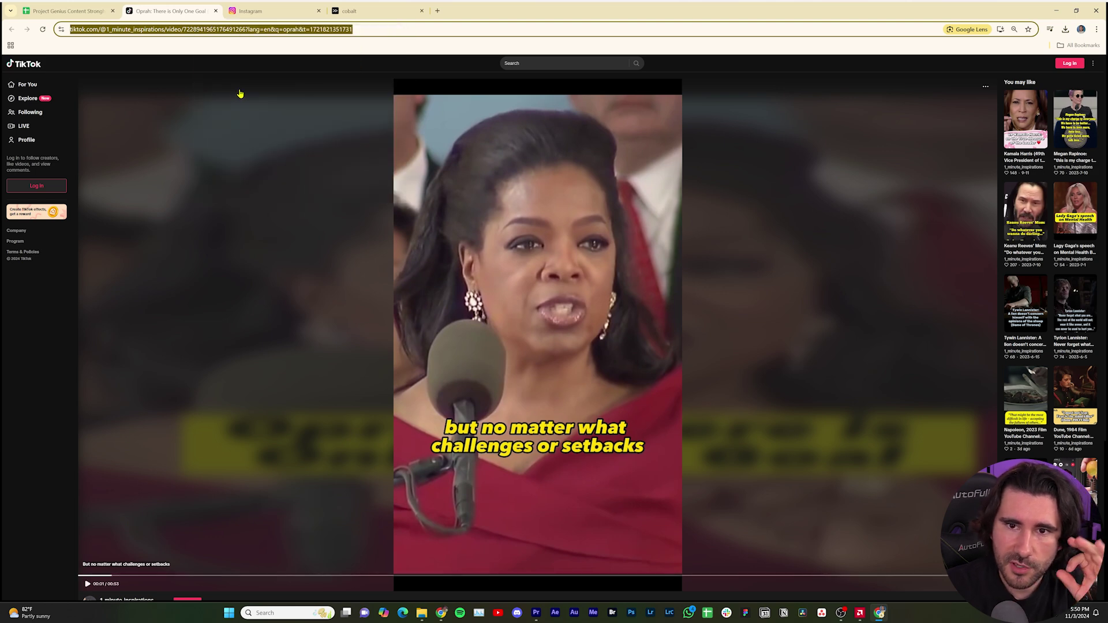
Paste the TikTok link into cobalt, saving a 3.9 MB MP4, and check the download history
{"action": "left_click", "coordinate": [365, 10]}
{"action": "left_click", "coordinate": [490, 349]}
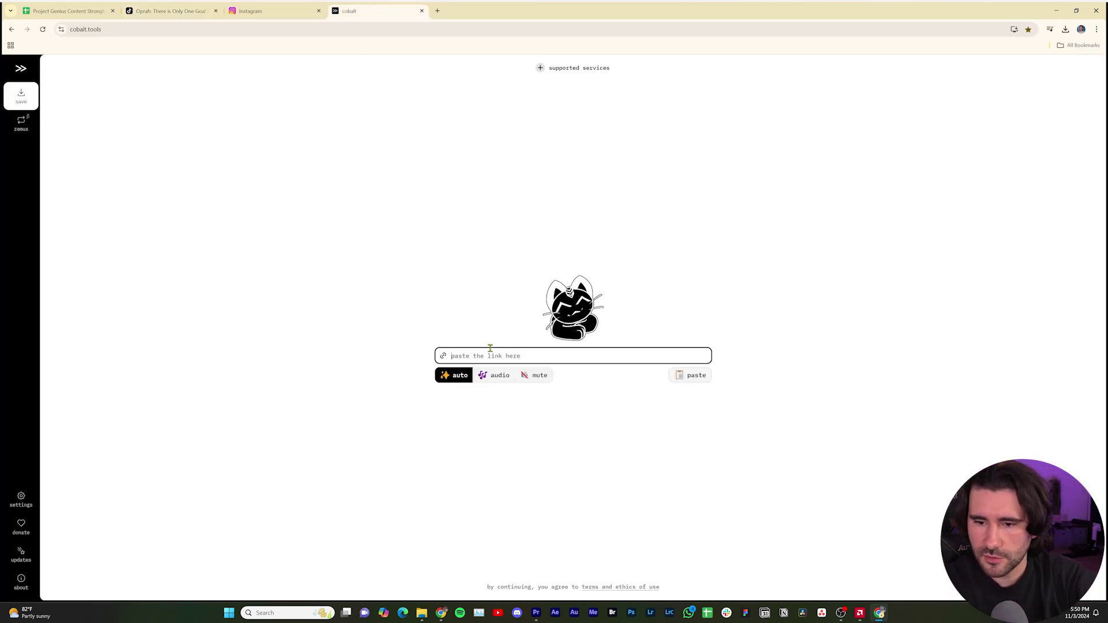
{"action": "key", "text": "ctrl+v"}
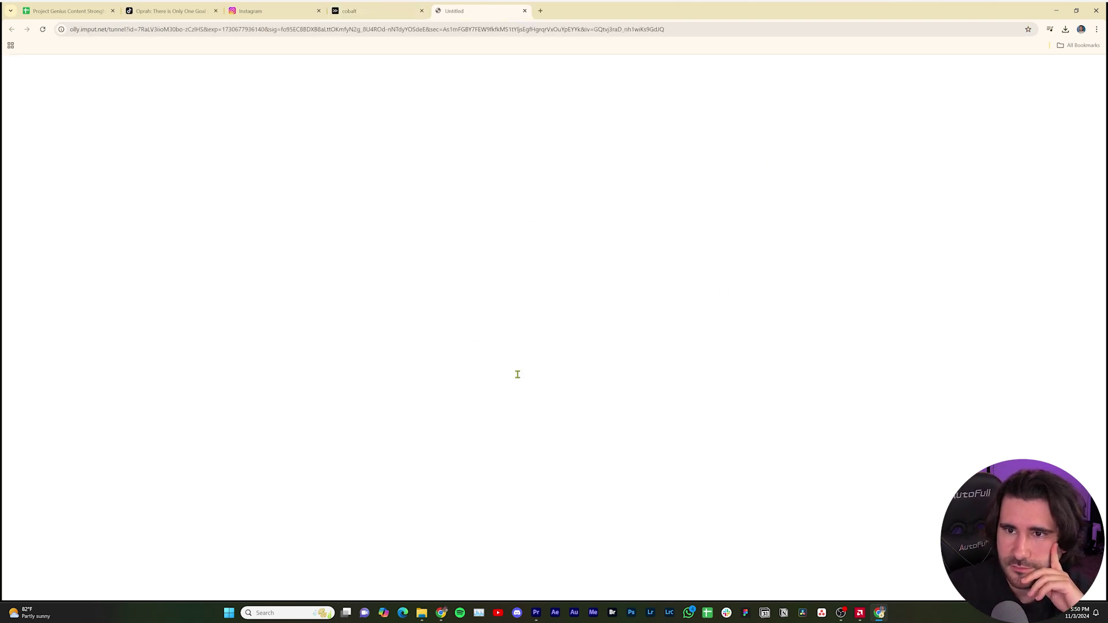
{"action": "left_click", "coordinate": [1066, 30]}
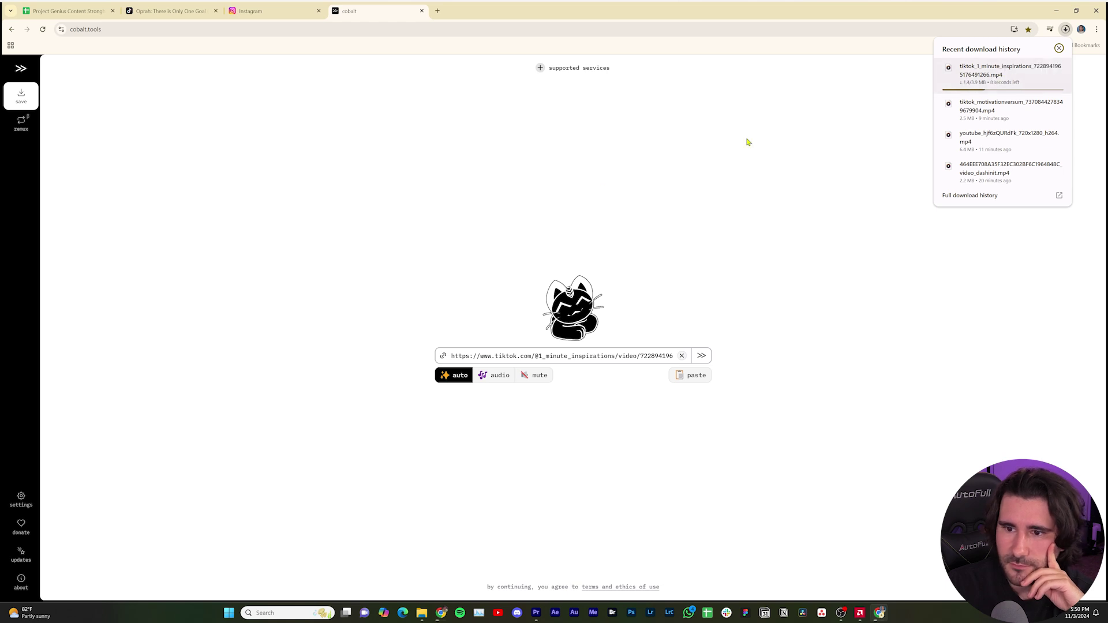
{"action": "left_click", "coordinate": [466, 182]}
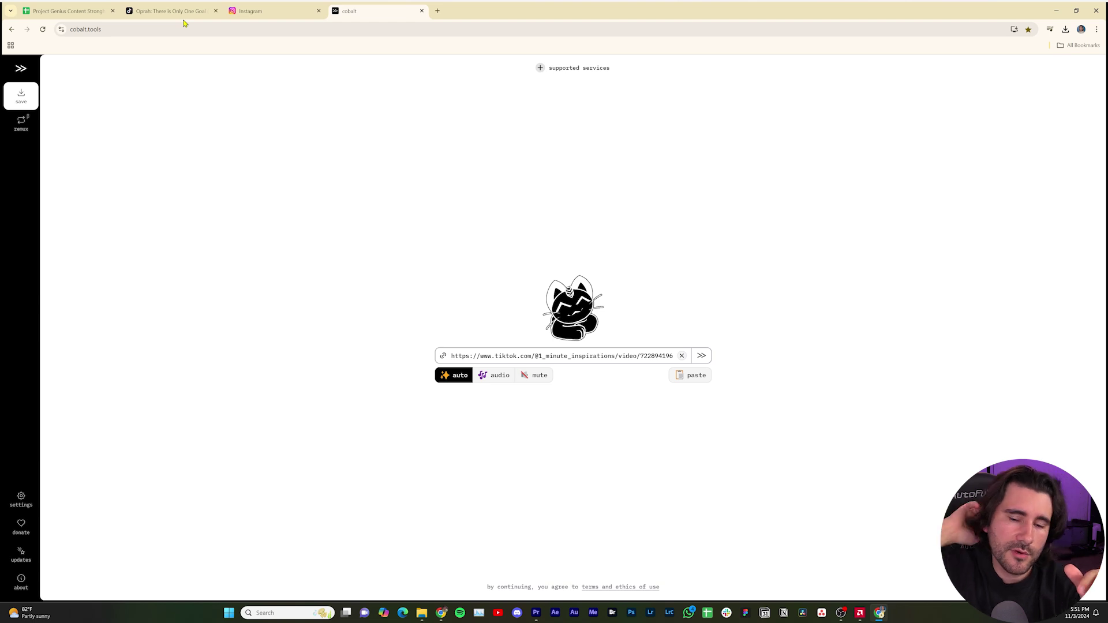
{"action": "left_click_drag", "start_coordinate": [0, 218], "coordinate": [564, 157]}
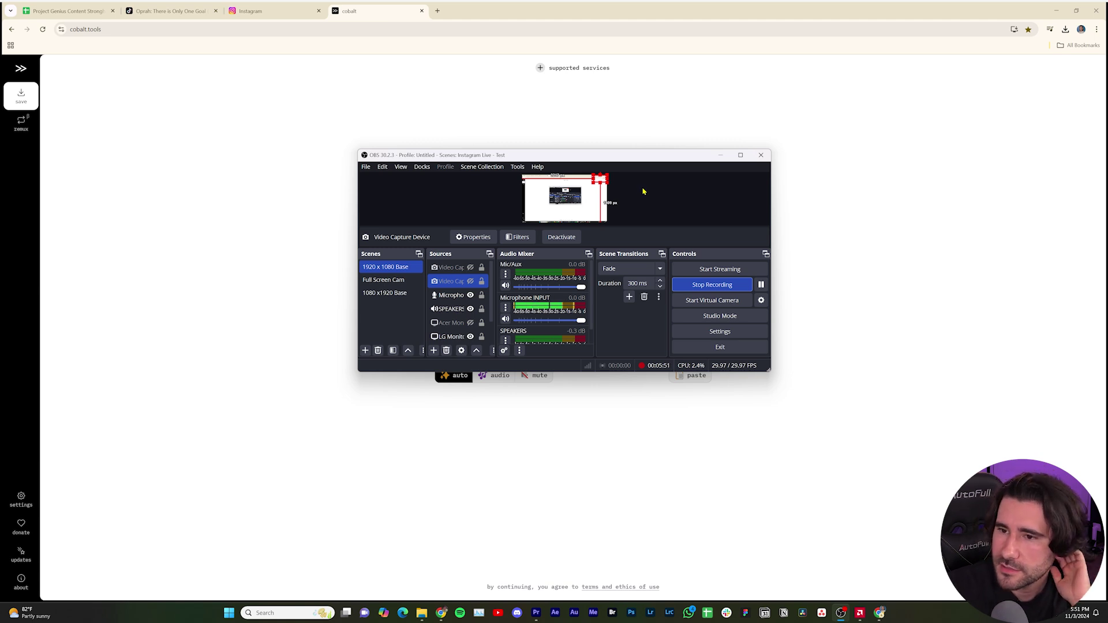
Move the OBS window left, minimize it, and return to the Oprah TikTok tab
{"action": "left_click_drag", "start_coordinate": [639, 158], "coordinate": [370, 174]}
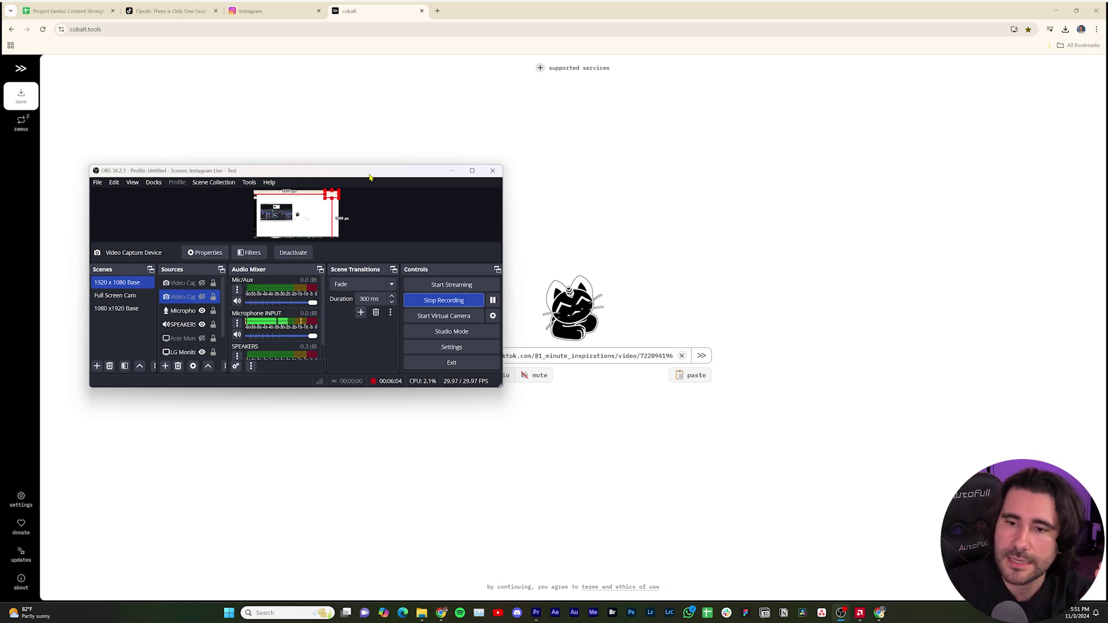
{"action": "key", "text": "super+Down"}
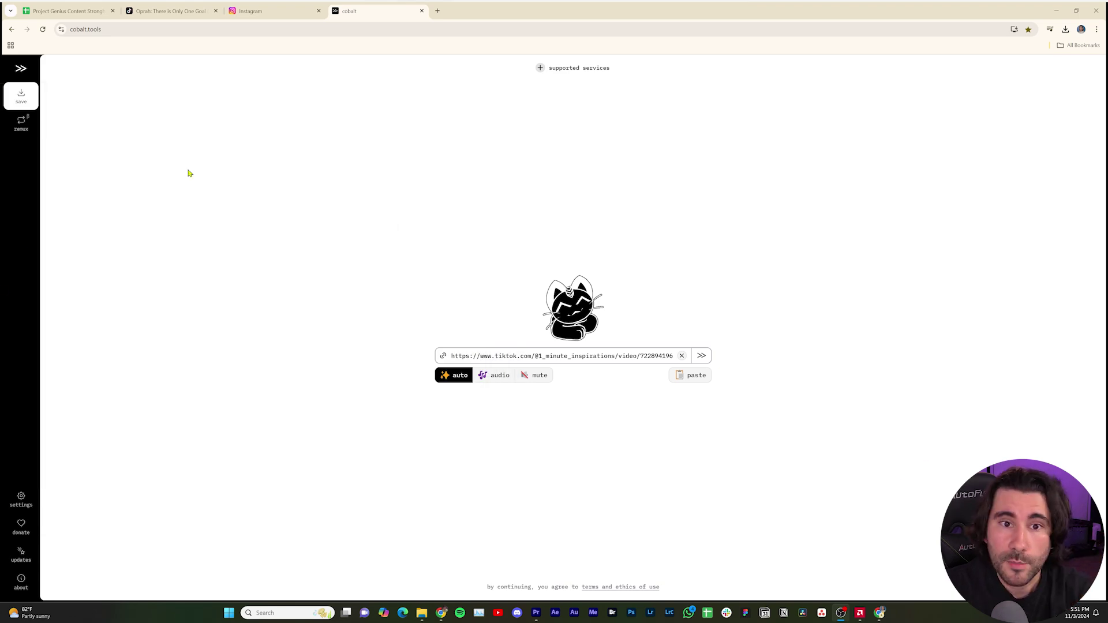
{"action": "left_click", "coordinate": [173, 11]}
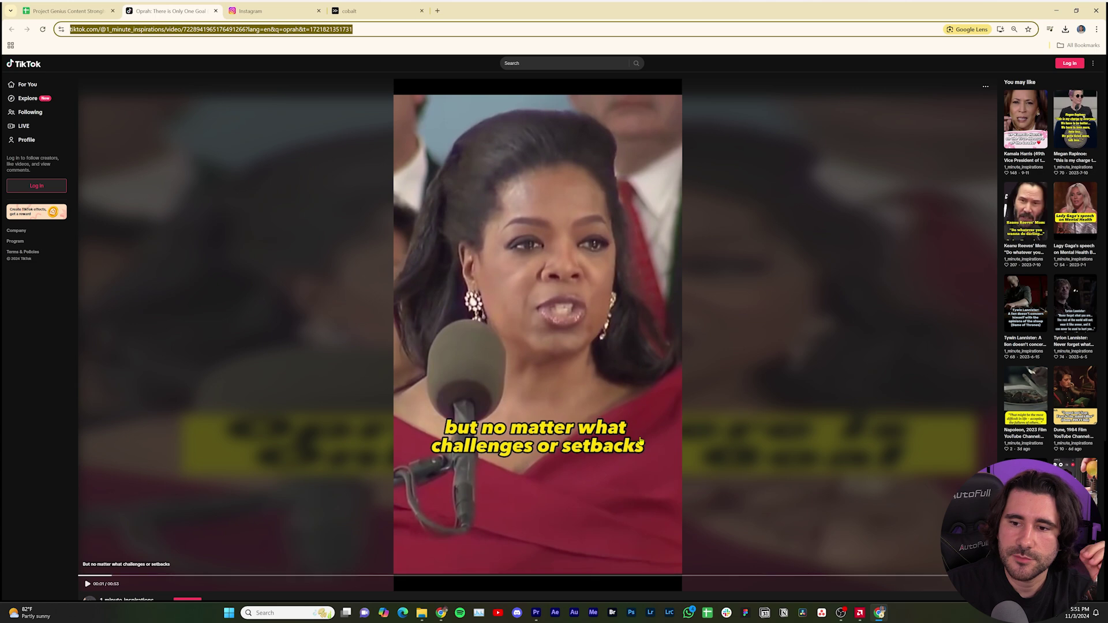
Return to the Project Genius Content Stronghold spreadsheet tab
{"action": "left_click", "coordinate": [67, 11]}
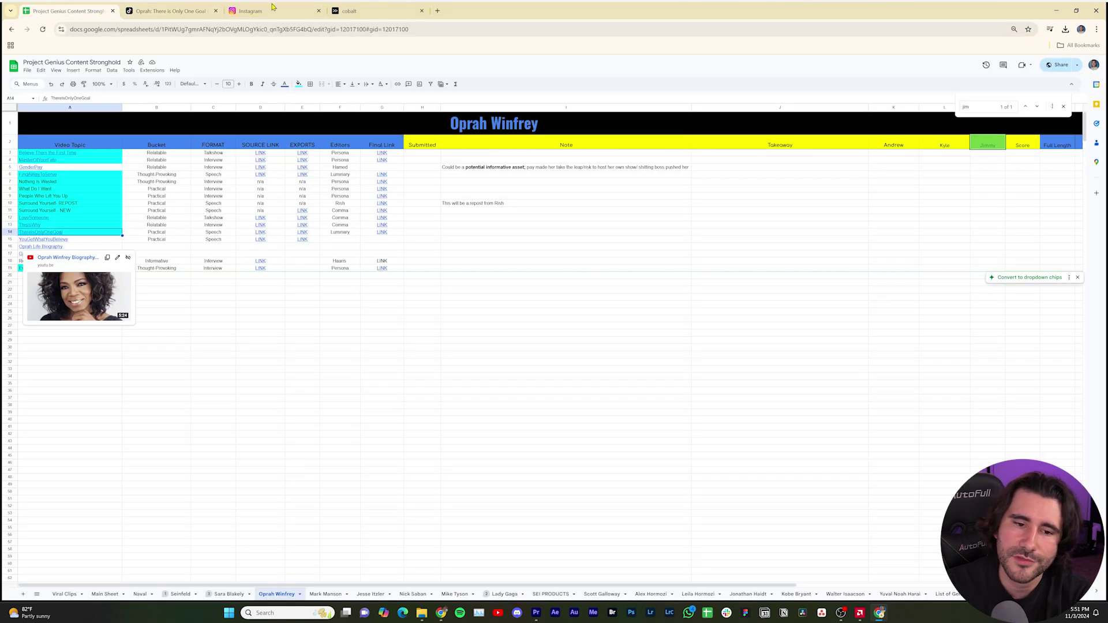
Search YouTube for 'oprah speech red dress' in a new tab and scroll through the results
{"action": "left_click", "coordinate": [437, 10]}
{"action": "left_click", "coordinate": [488, 233]}
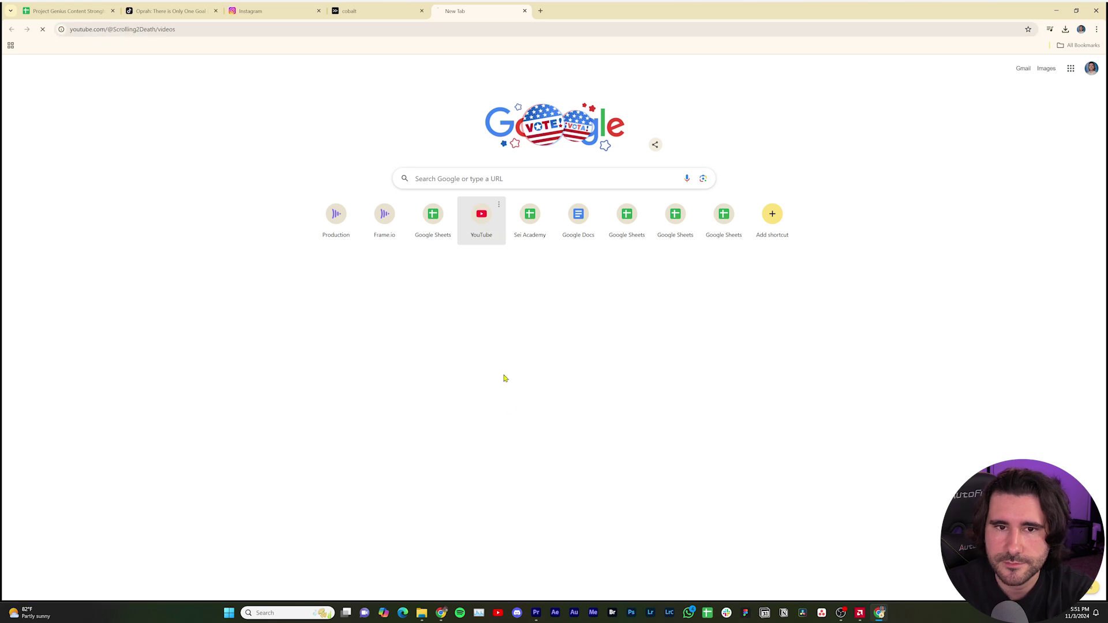
{"action": "type", "text": "o"}
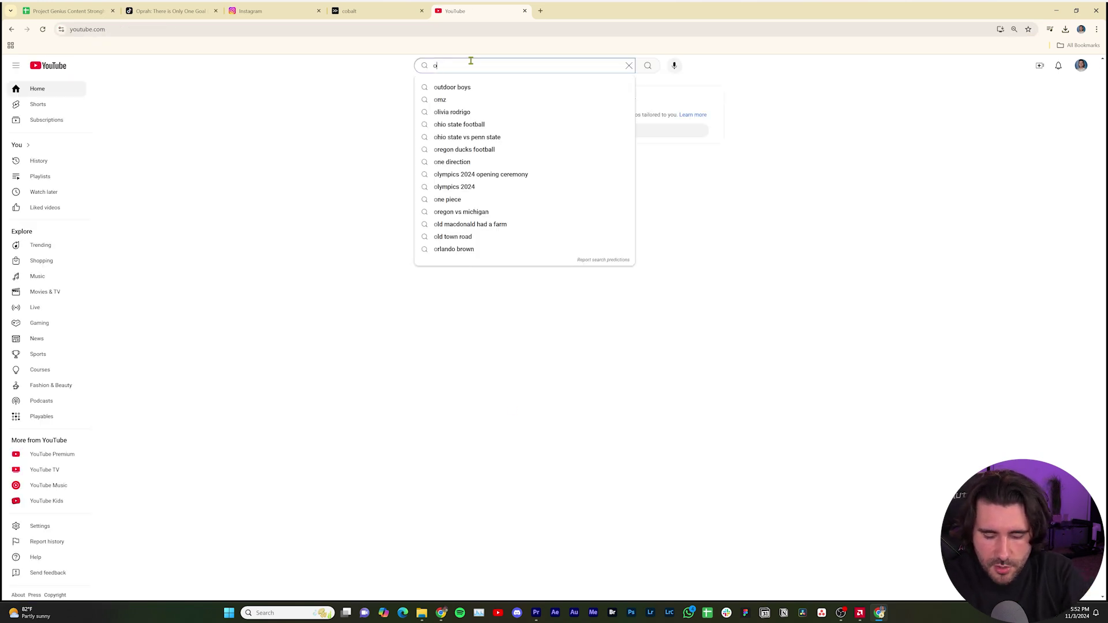
{"action": "type", "text": "prah "}
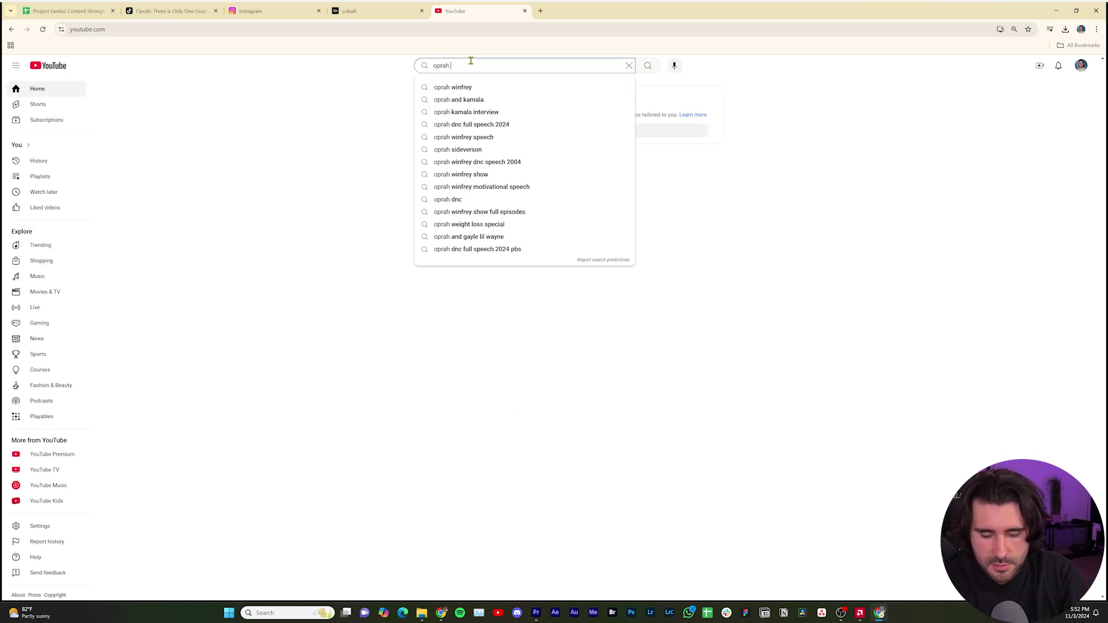
{"action": "type", "text": "speech red dress"}
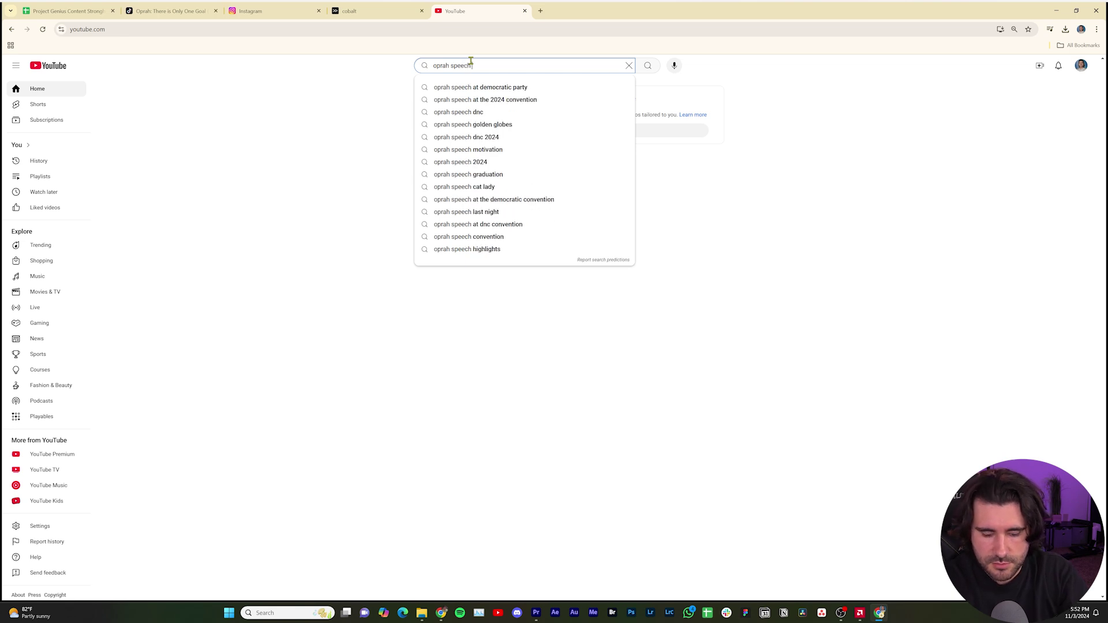
{"action": "key", "text": "Return"}
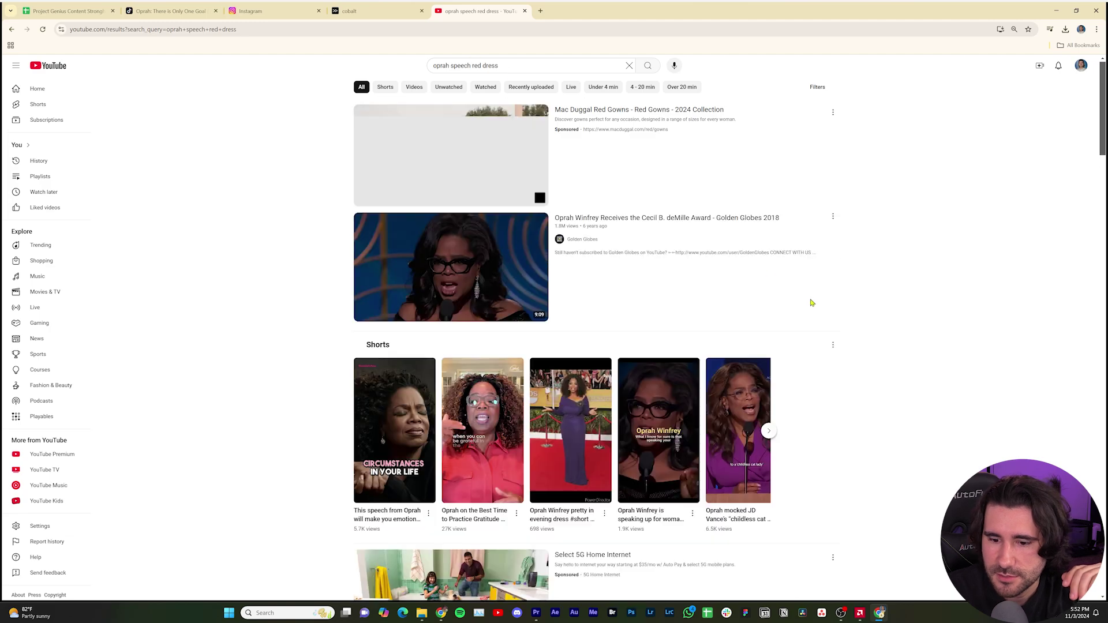
{"action": "scroll", "coordinate": [843, 294], "scroll_direction": "down", "scroll_amount": 8}
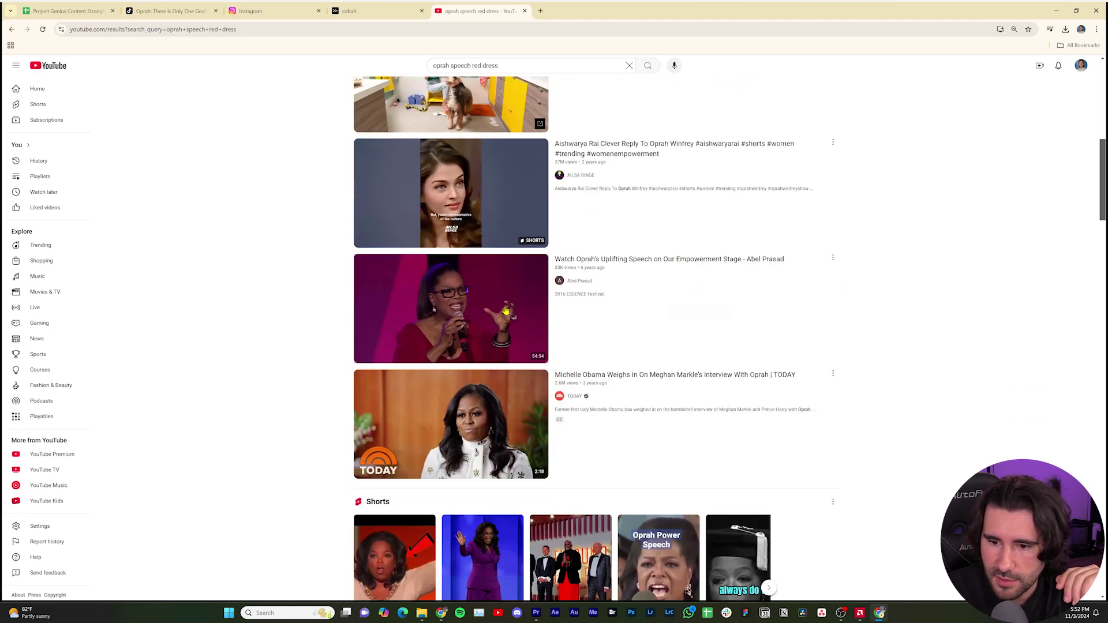
{"action": "scroll", "coordinate": [900, 289], "scroll_direction": "down", "scroll_amount": 12}
{"action": "scroll", "coordinate": [951, 288], "scroll_direction": "down", "scroll_amount": 16}
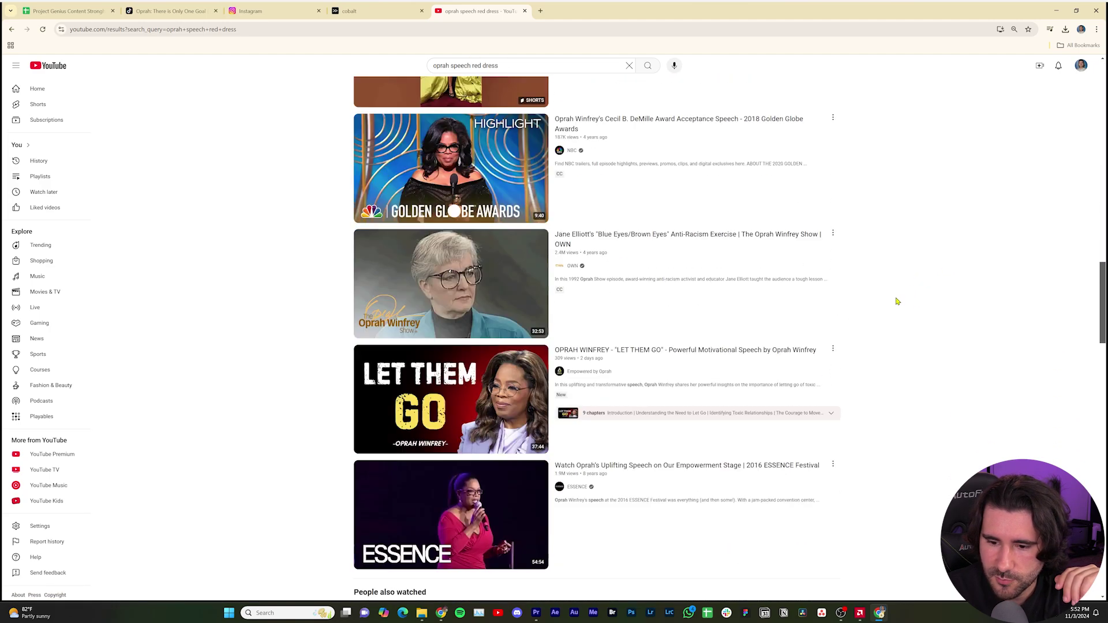
{"action": "scroll", "coordinate": [893, 301], "scroll_direction": "down", "scroll_amount": 12}
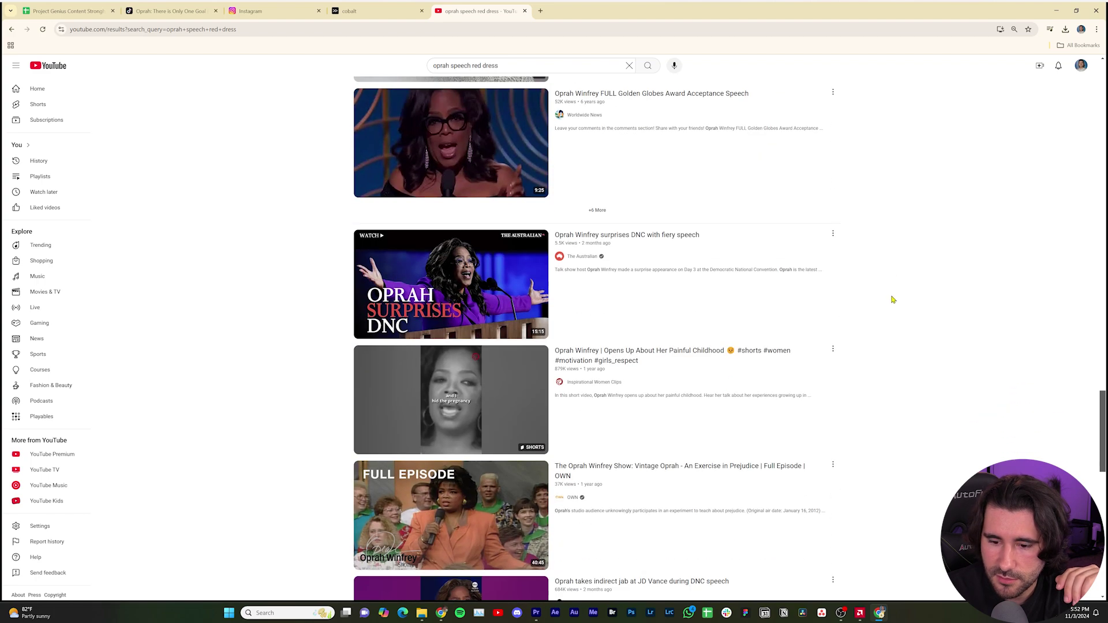
{"action": "scroll", "coordinate": [909, 305], "scroll_direction": "down", "scroll_amount": 14}
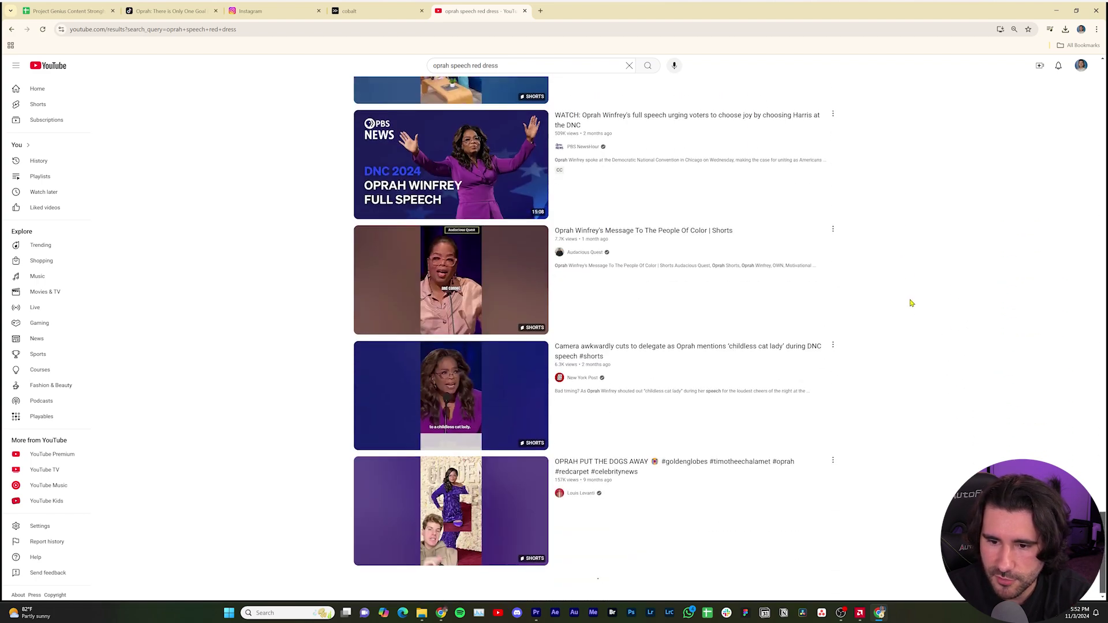
{"action": "scroll", "coordinate": [911, 314], "scroll_direction": "down", "scroll_amount": 14}
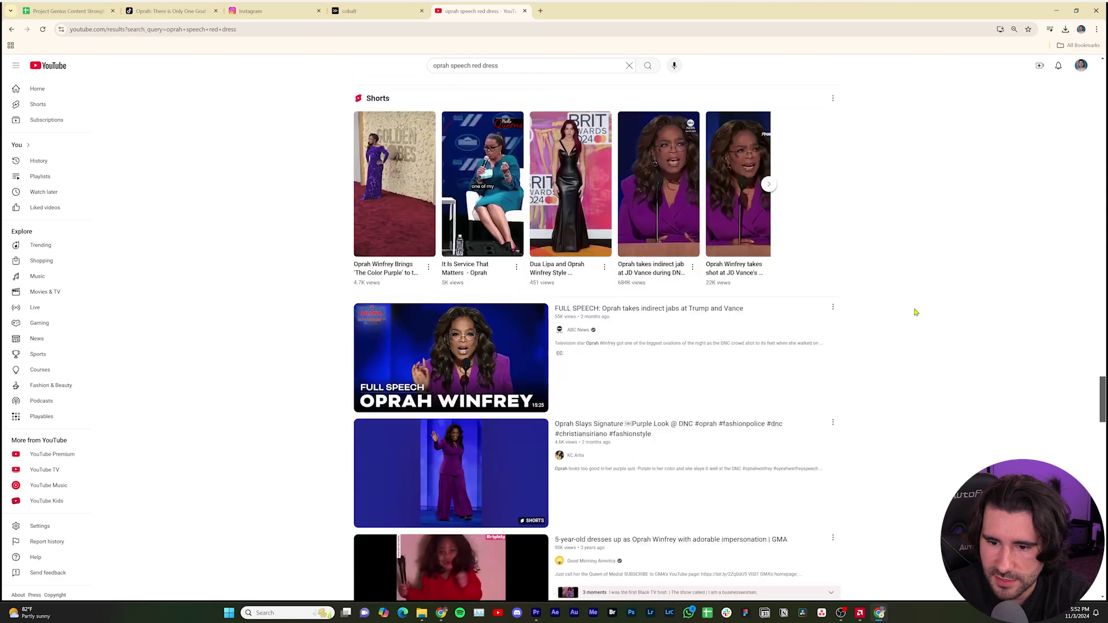
{"action": "scroll", "coordinate": [923, 314], "scroll_direction": "down", "scroll_amount": 15}
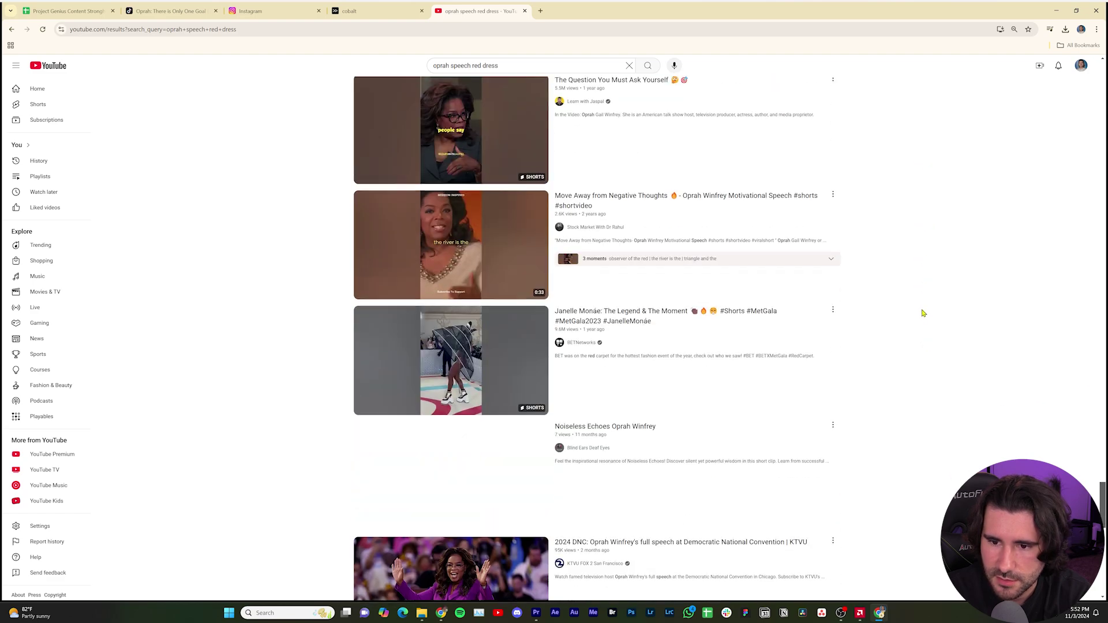
{"action": "scroll", "coordinate": [930, 302], "scroll_direction": "down", "scroll_amount": 8}
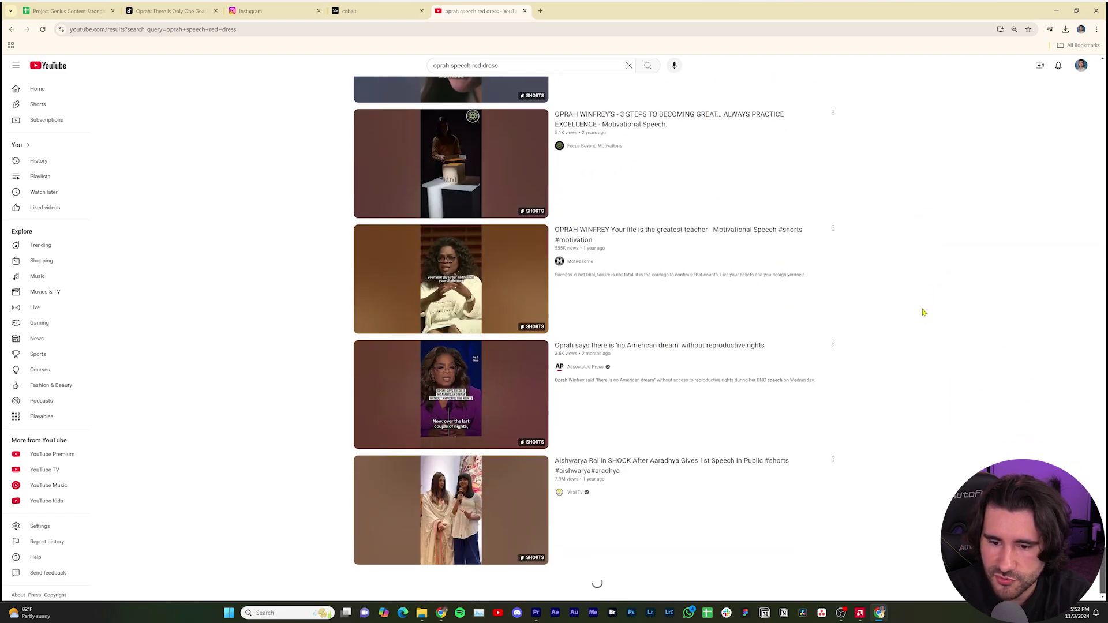
Delete the end of the search query to start revising it toward a graduation speech
{"action": "left_click", "coordinate": [520, 62]}
{"action": "key", "text": "BackSpace"}
{"action": "key", "text": "BackSpace"}
{"action": "key", "text": "BackSpace"}
{"action": "key", "text": "BackSpace"}
{"action": "key", "text": "BackSpace"}
{"action": "key", "text": "BackSpace"}
{"action": "key", "text": "BackSpace"}
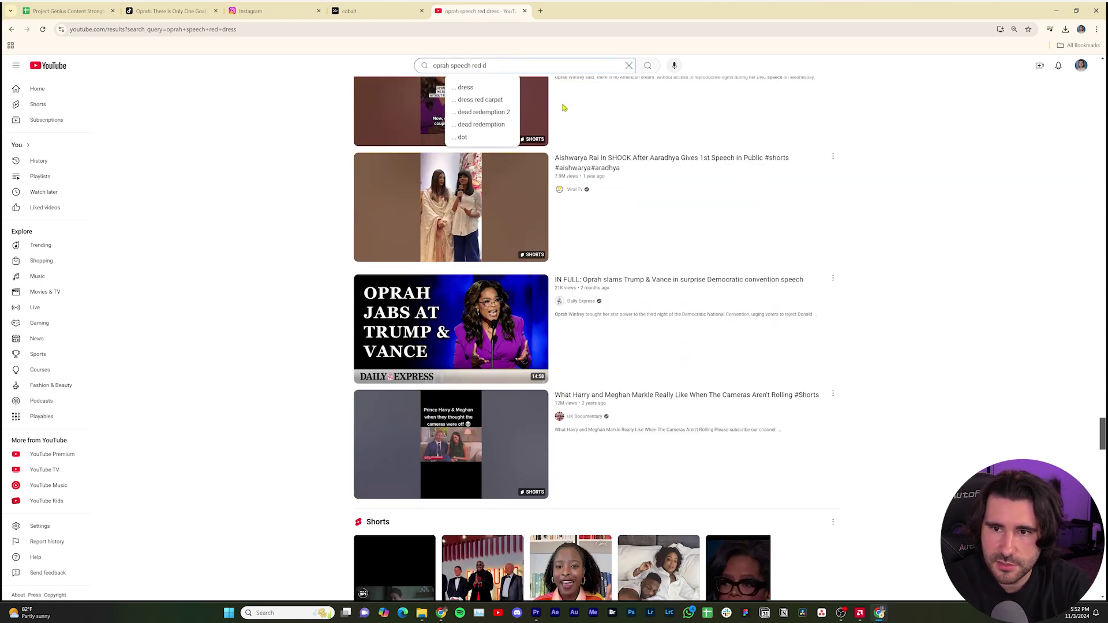
{"action": "key", "text": "BackSpace"}
Search for the Oprah graduation speech and copy the Harvard result's share link
{"action": "type", "text": "graduation"}
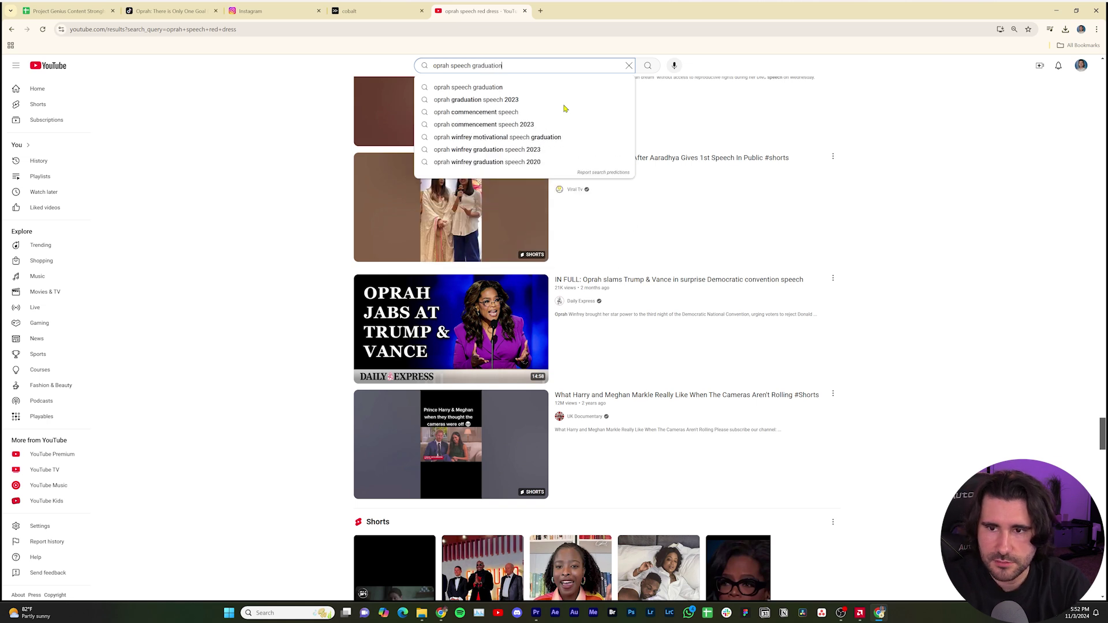
{"action": "key", "text": "Return"}
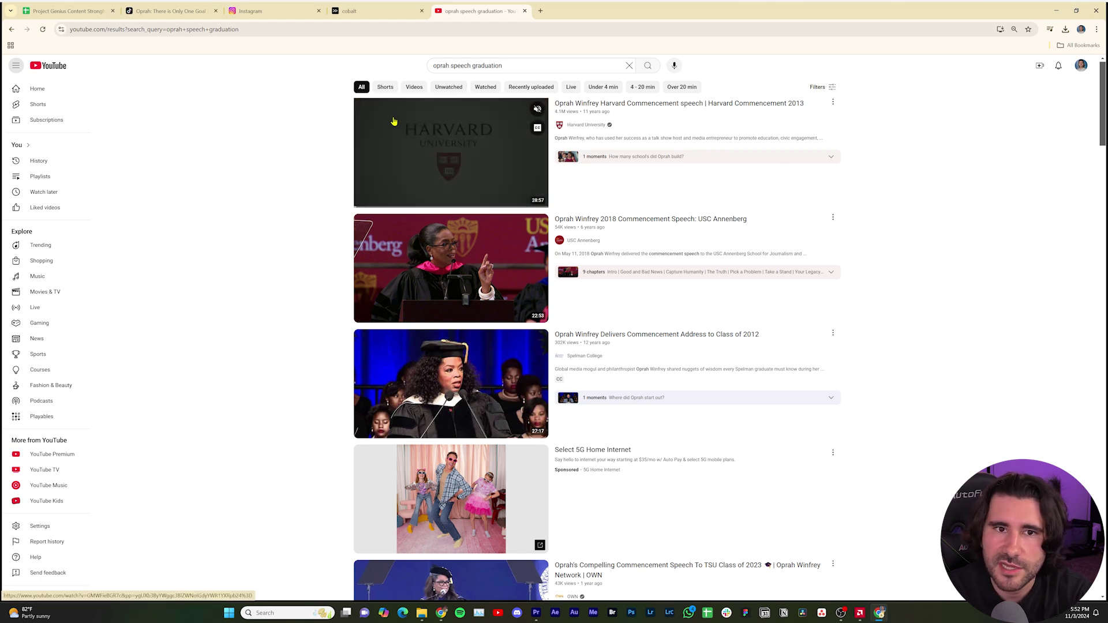
{"action": "left_click", "coordinate": [833, 105]}
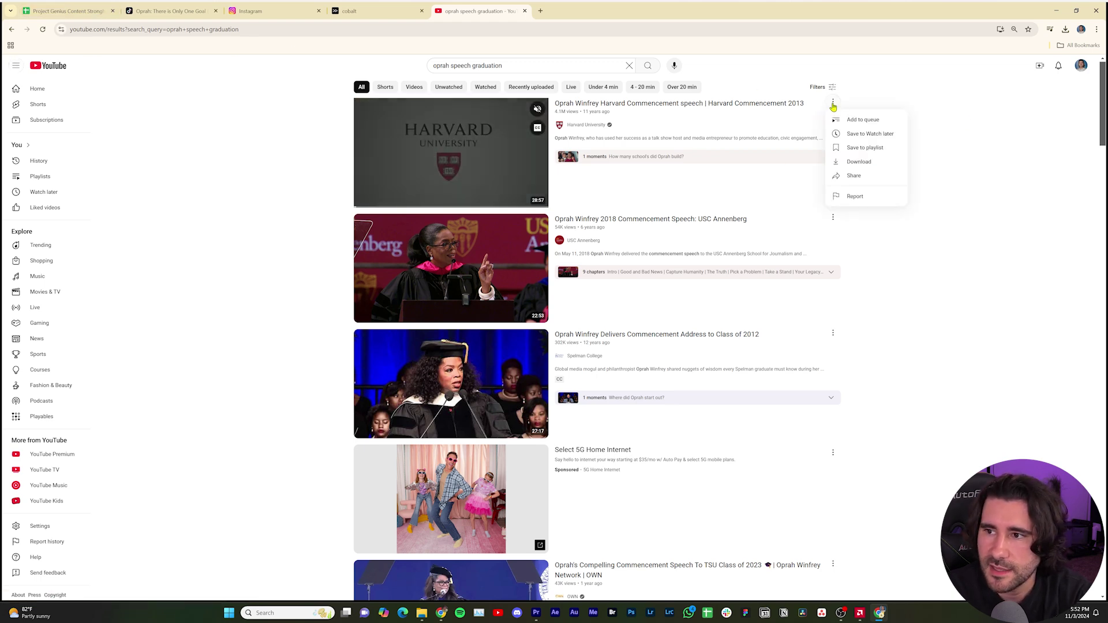
{"action": "left_click", "coordinate": [864, 175]}
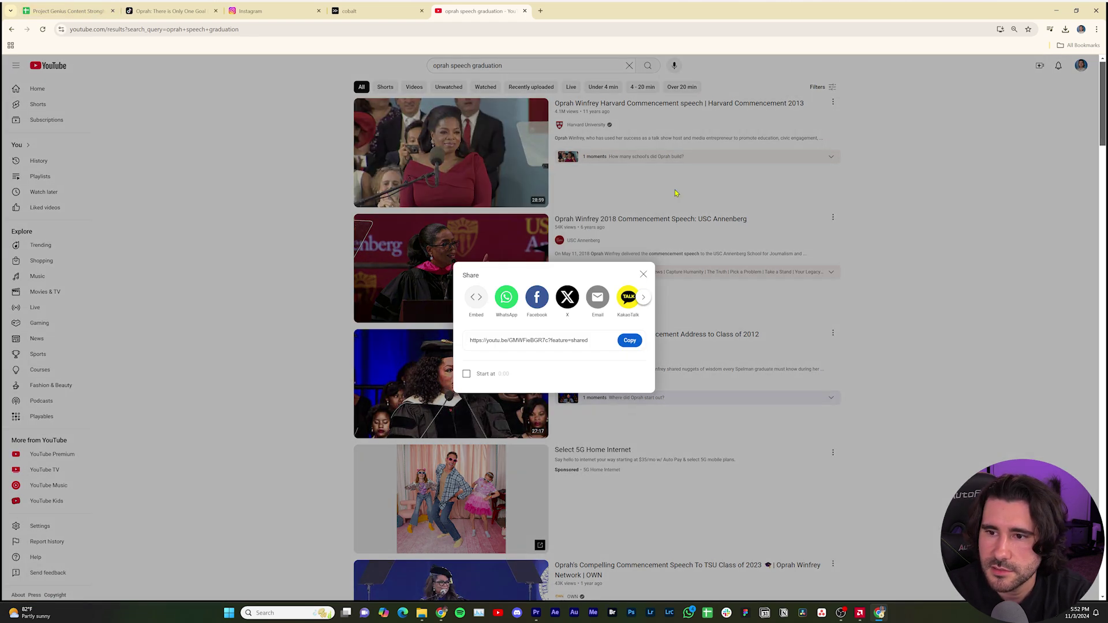
{"action": "left_click", "coordinate": [629, 341]}
Check cell D14's source link in the Project Genius spreadsheet and pause the Harvard speech
{"action": "left_click", "coordinate": [70, 11]}
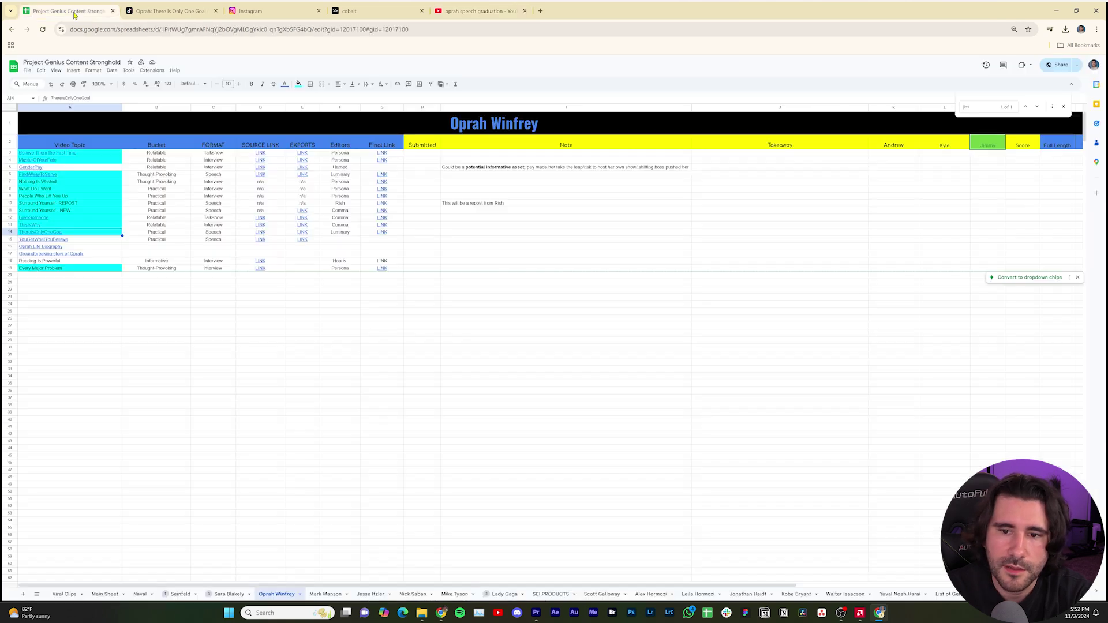
{"action": "left_click", "coordinate": [266, 233]}
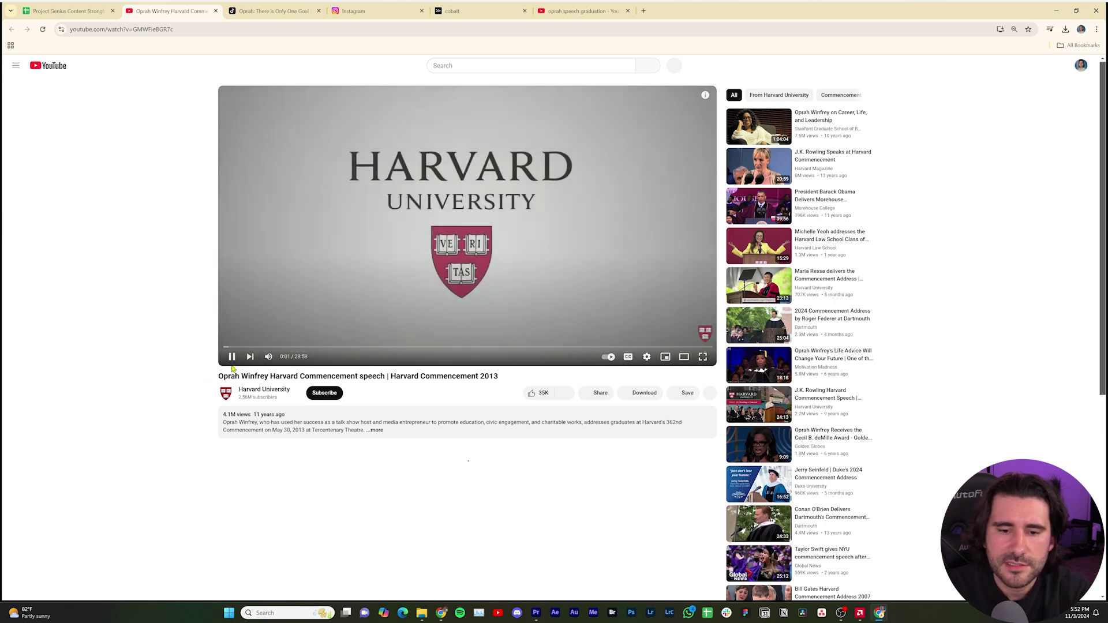
{"action": "left_click", "coordinate": [232, 357]}
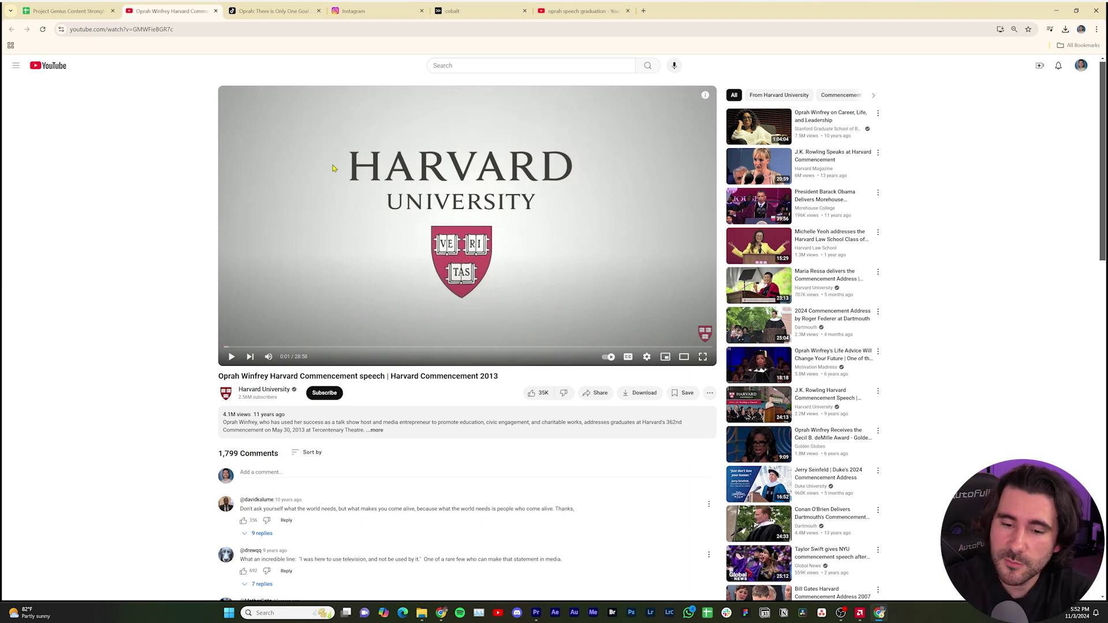
Expand the Harvard video's description, show its transcript, then go back to the TikTok Oprah clip
{"action": "left_click", "coordinate": [381, 434]}
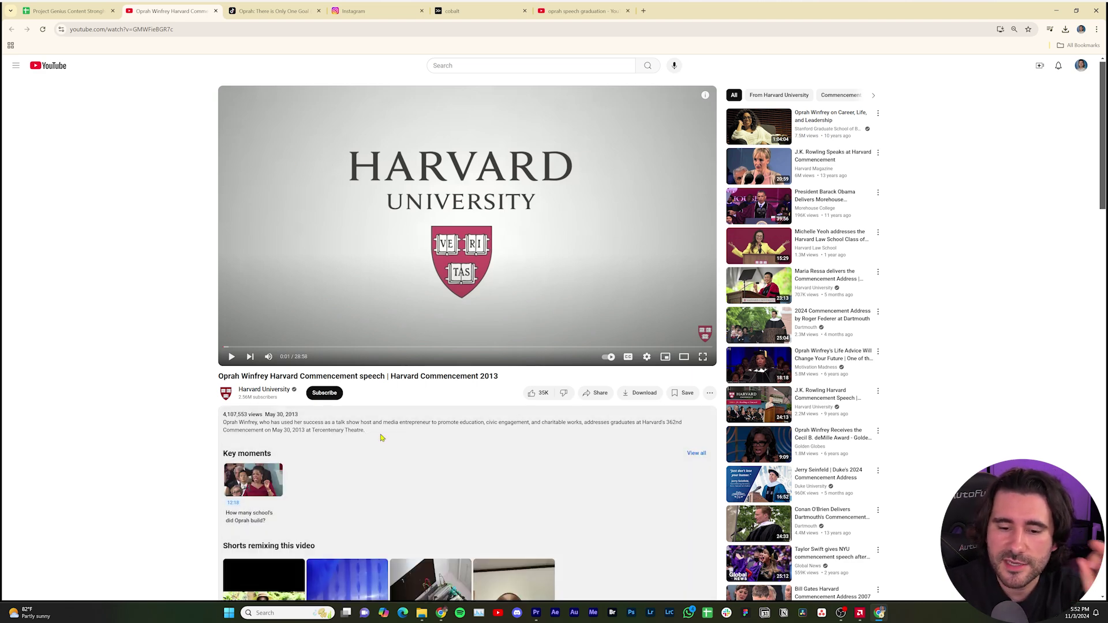
{"action": "scroll", "coordinate": [381, 434], "scroll_direction": "down", "scroll_amount": 6}
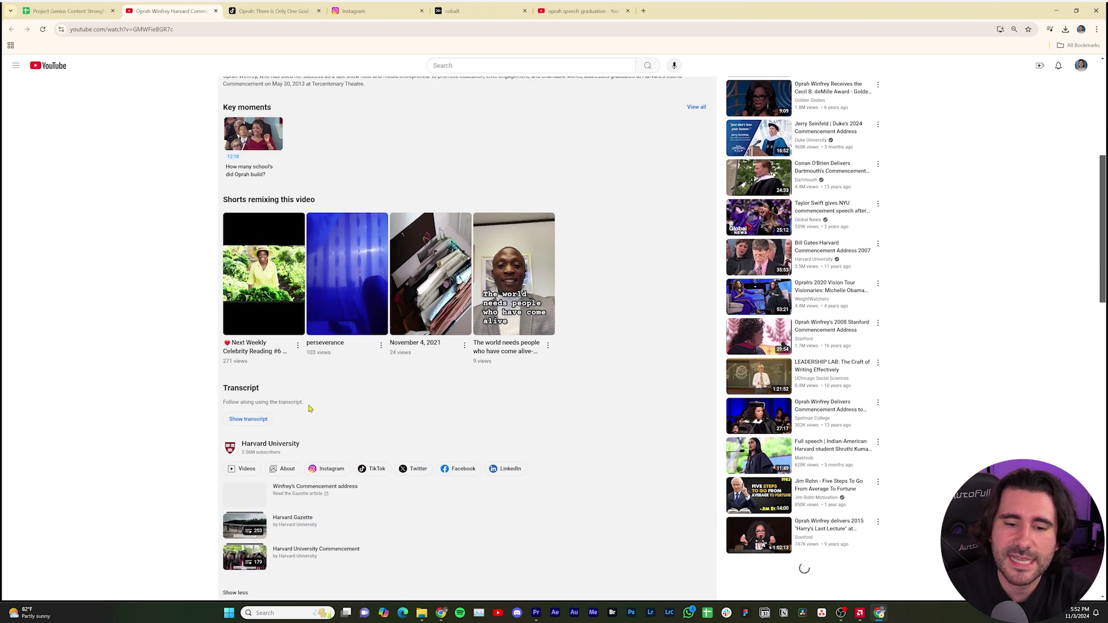
{"action": "left_click", "coordinate": [249, 420]}
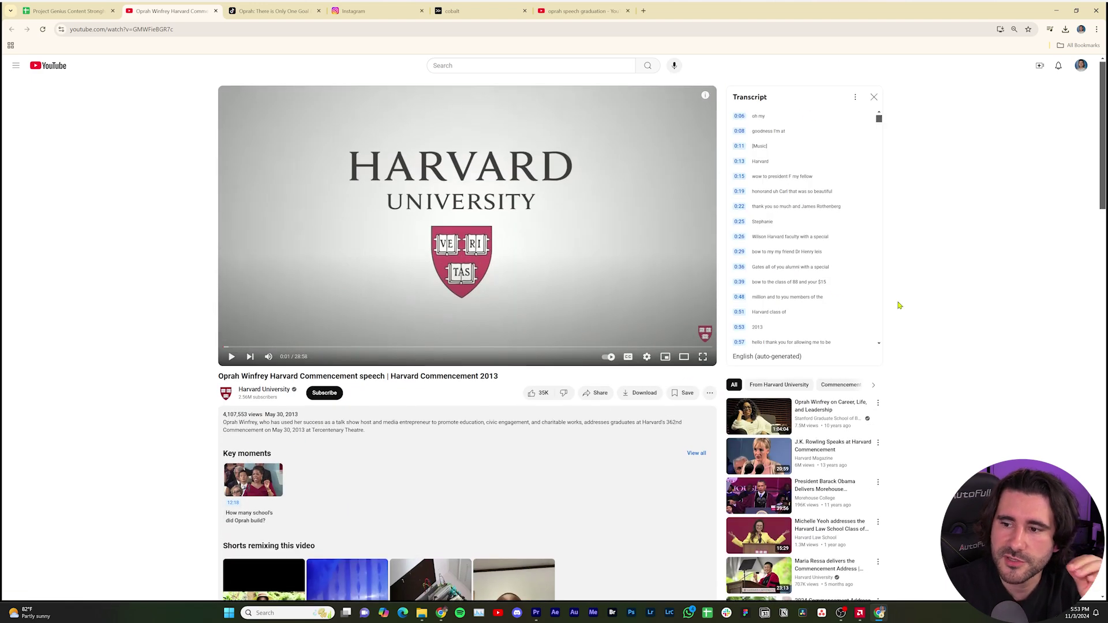
{"action": "left_click", "coordinate": [276, 11]}
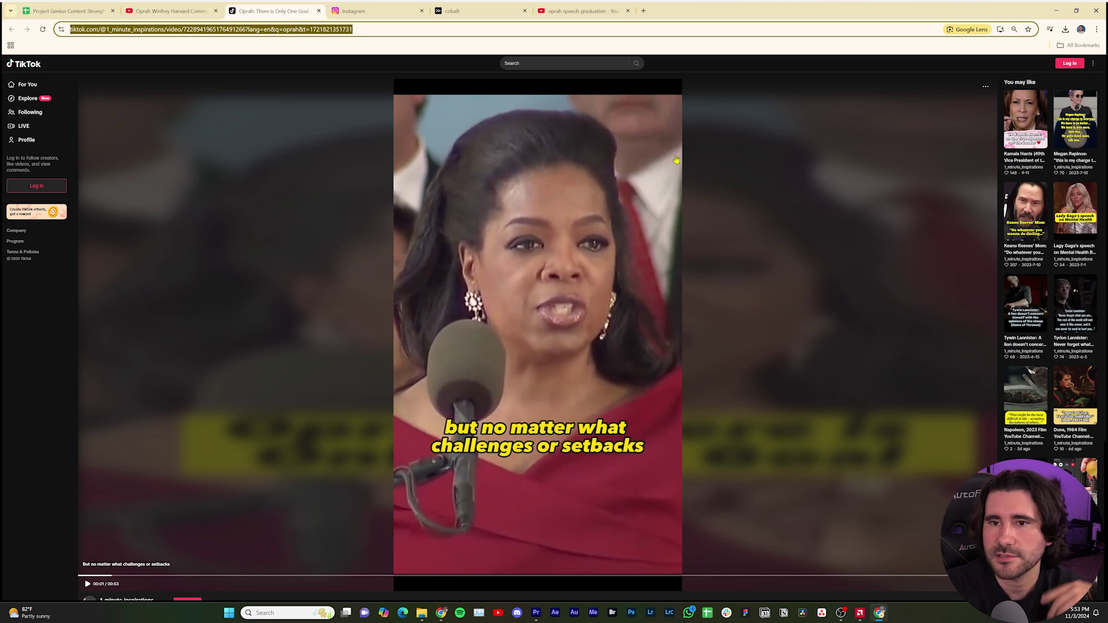
Find 'setback' in the Harvard transcript and jump the speech to 24:00
{"action": "left_click", "coordinate": [161, 10]}
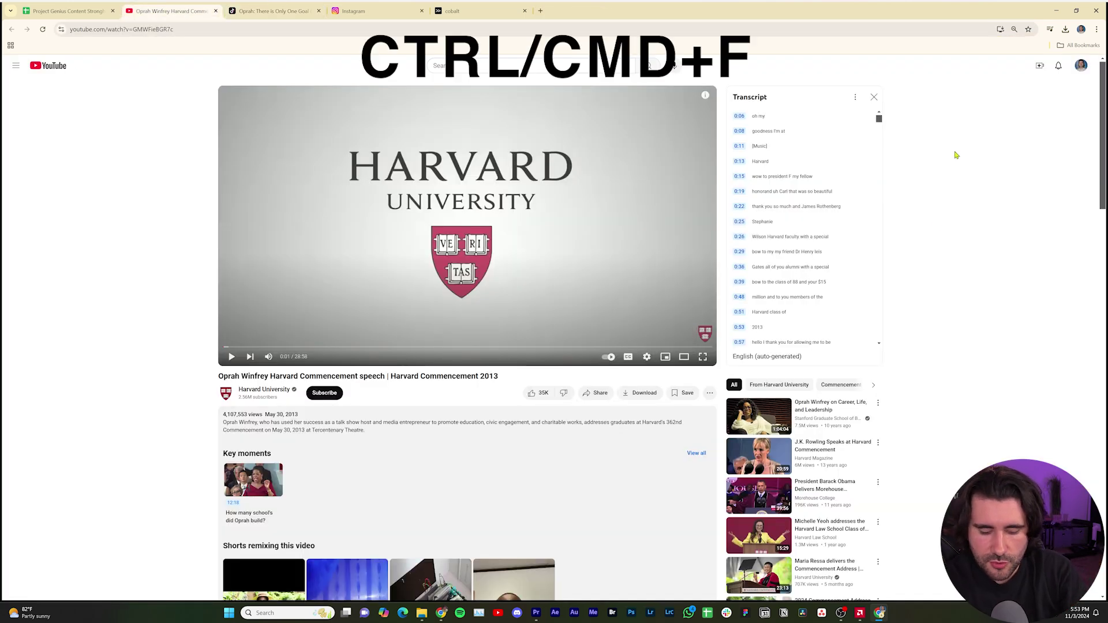
{"action": "key", "text": "ctrl+f"}
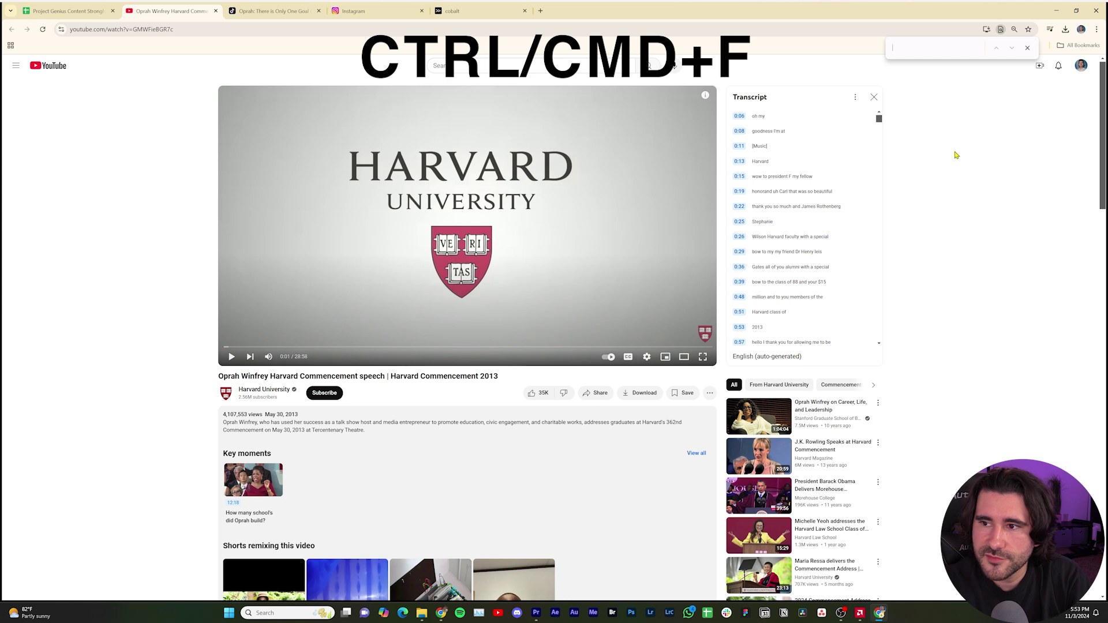
{"action": "left_click", "coordinate": [853, 100]}
{"action": "left_click", "coordinate": [986, 126]}
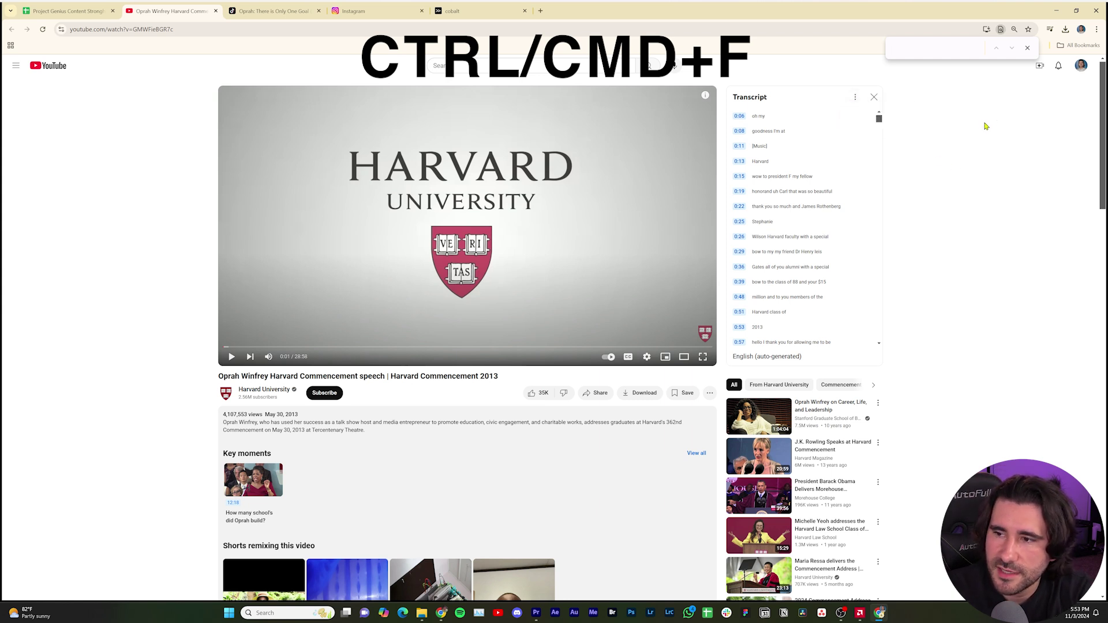
{"action": "left_click", "coordinate": [952, 48]}
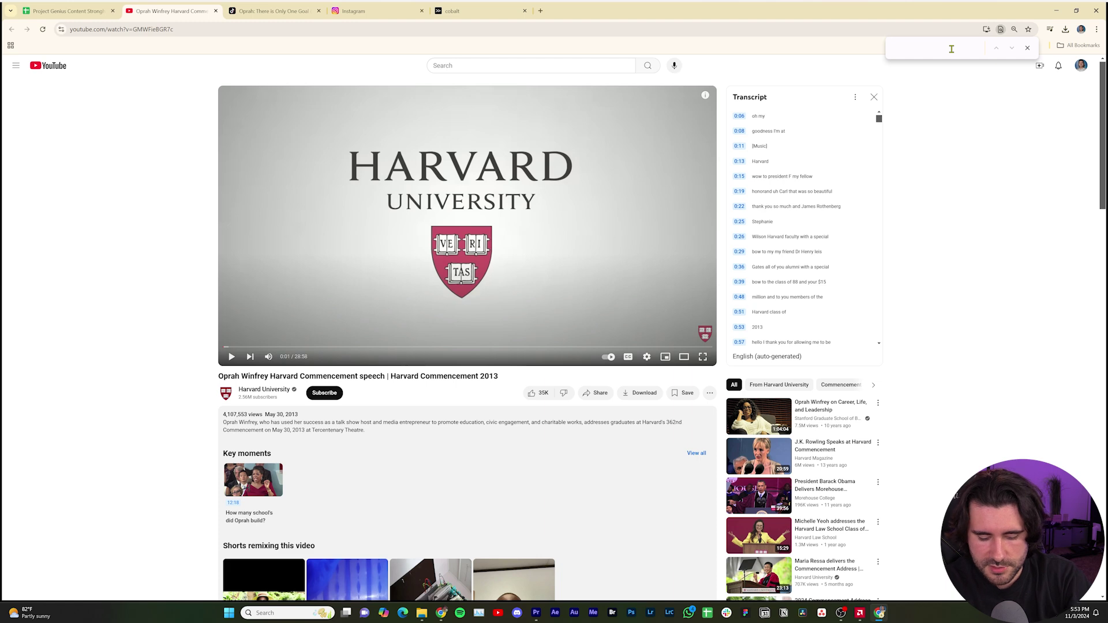
{"action": "type", "text": "setback"}
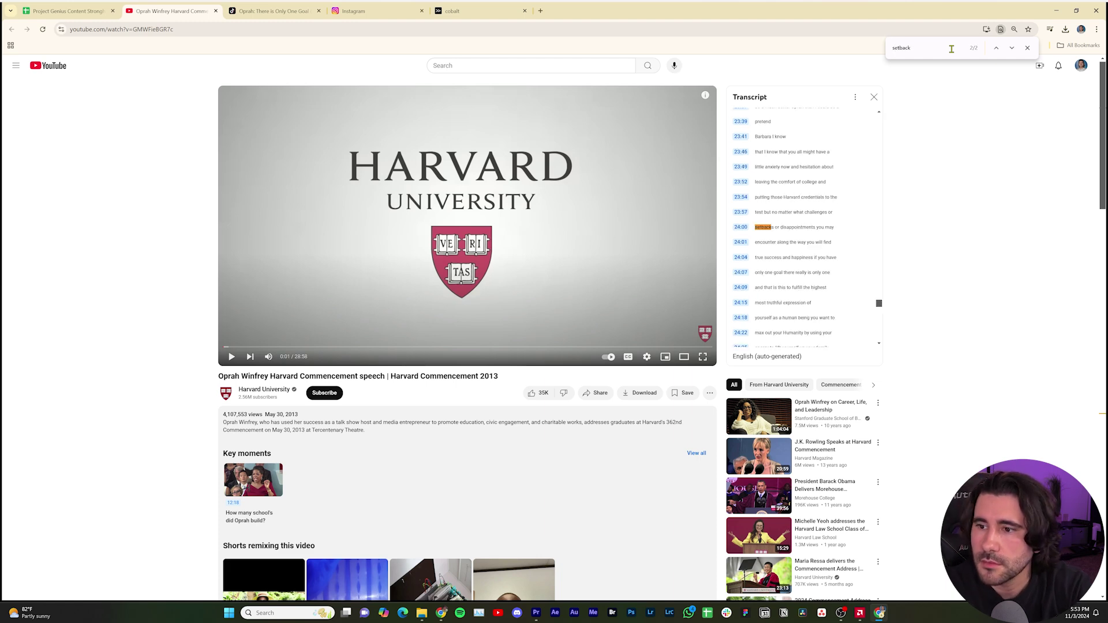
{"action": "left_click", "coordinate": [997, 49]}
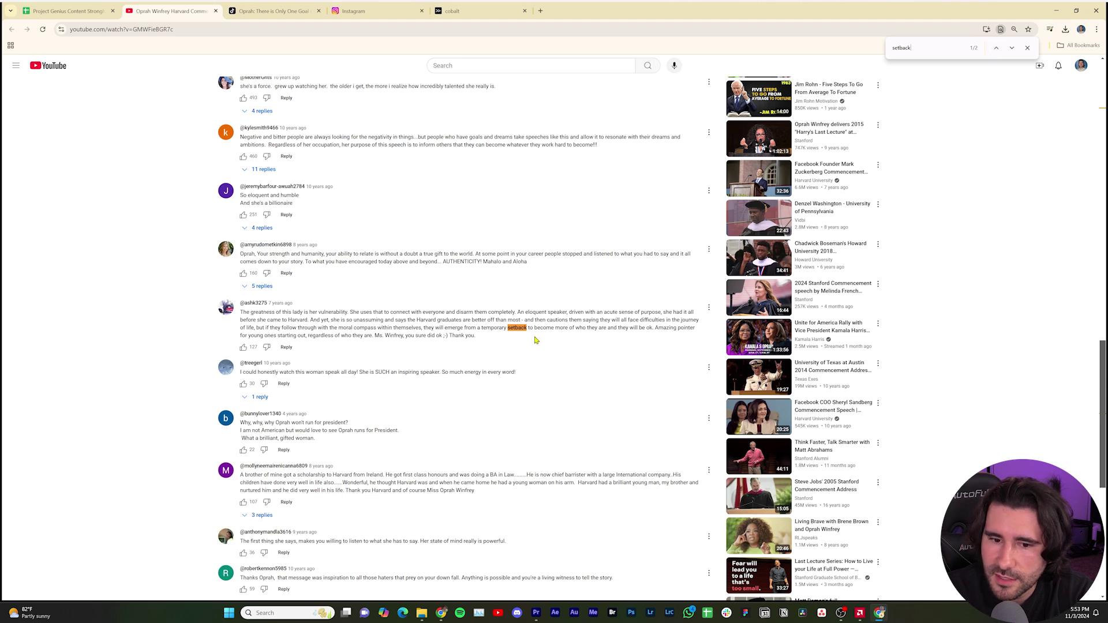
{"action": "left_click", "coordinate": [1010, 50]}
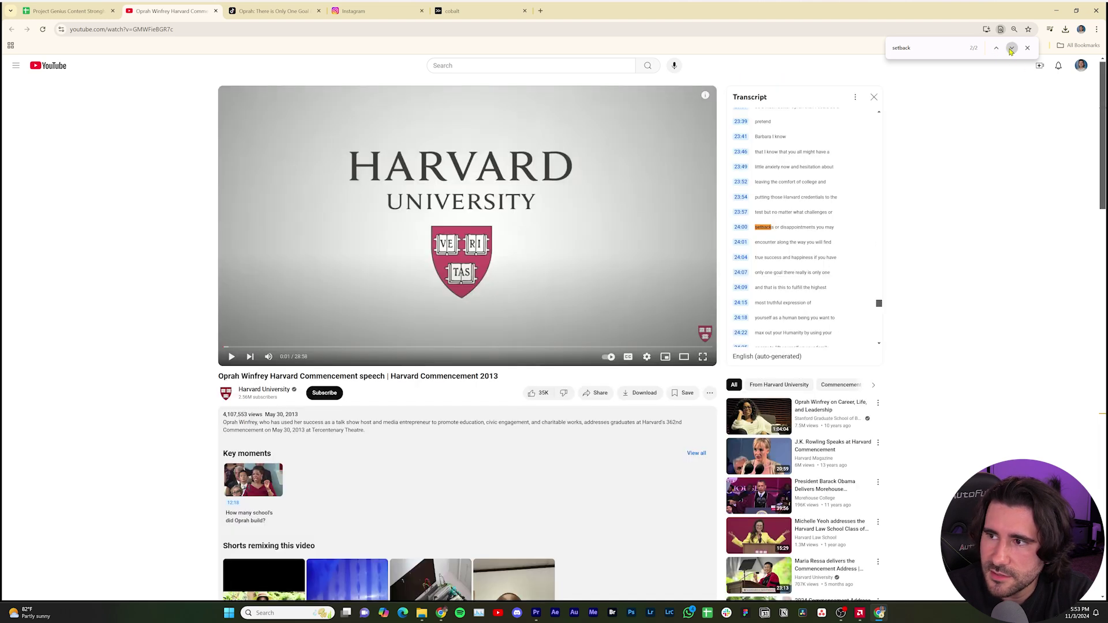
{"action": "left_click", "coordinate": [809, 229]}
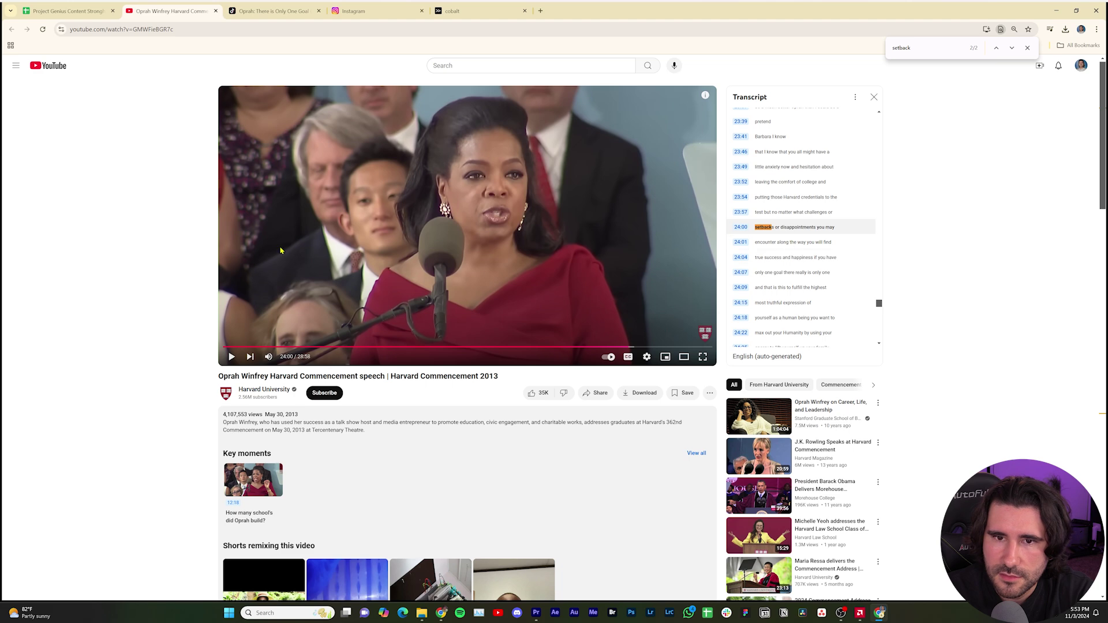
Play the TikTok clip to compare its wording, then return to YouTube and the spreadsheet
{"action": "left_click", "coordinate": [271, 11]}
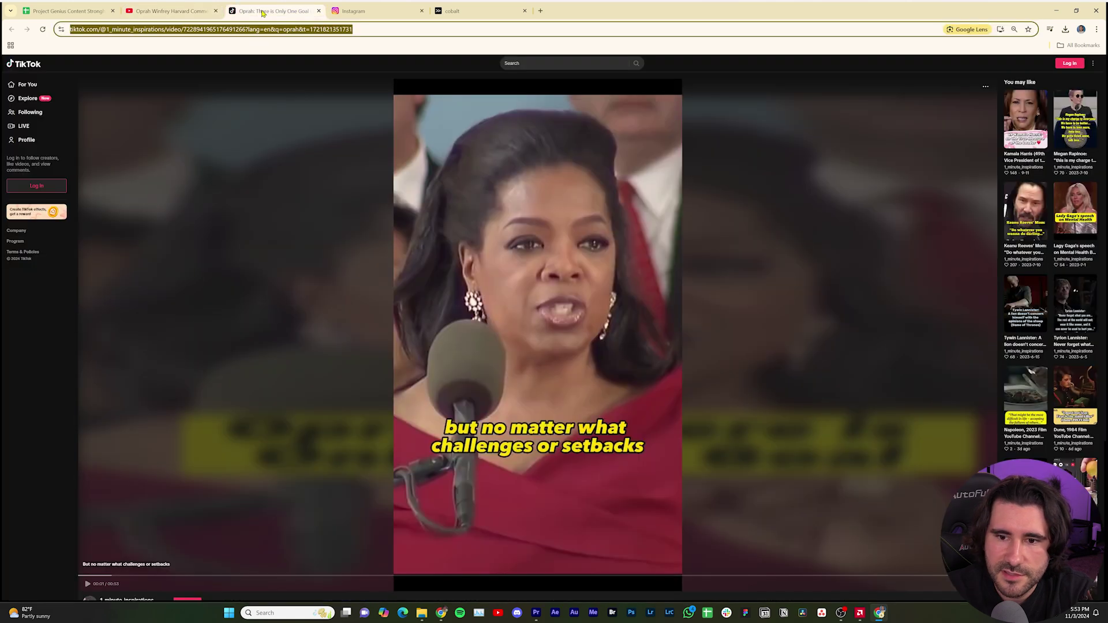
{"action": "left_click", "coordinate": [556, 290]}
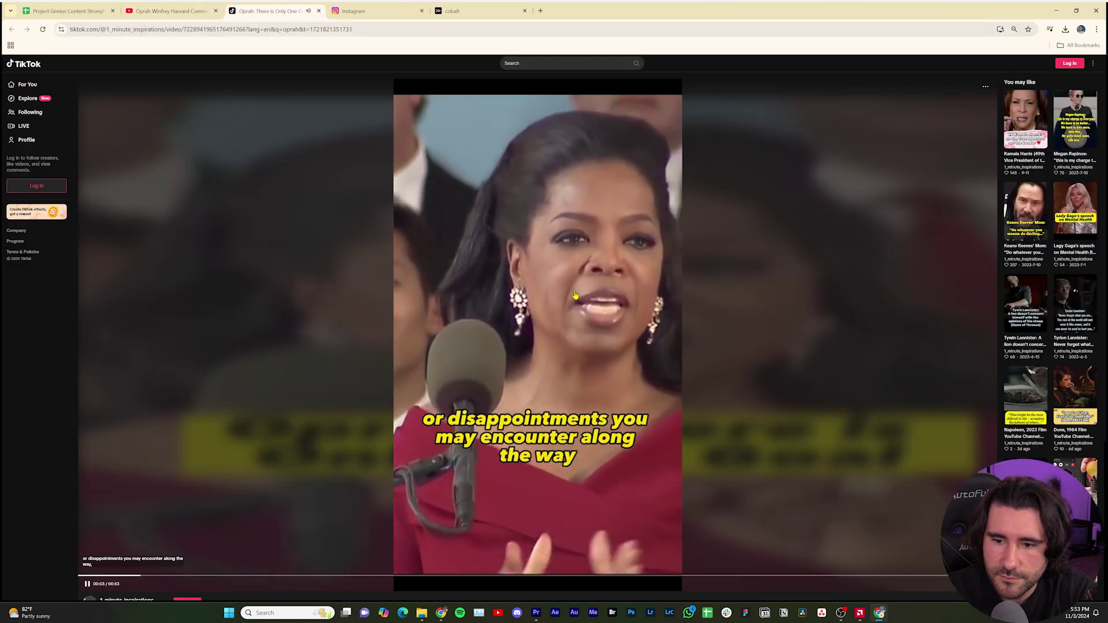
{"action": "left_click", "coordinate": [575, 295]}
{"action": "left_click", "coordinate": [167, 11]}
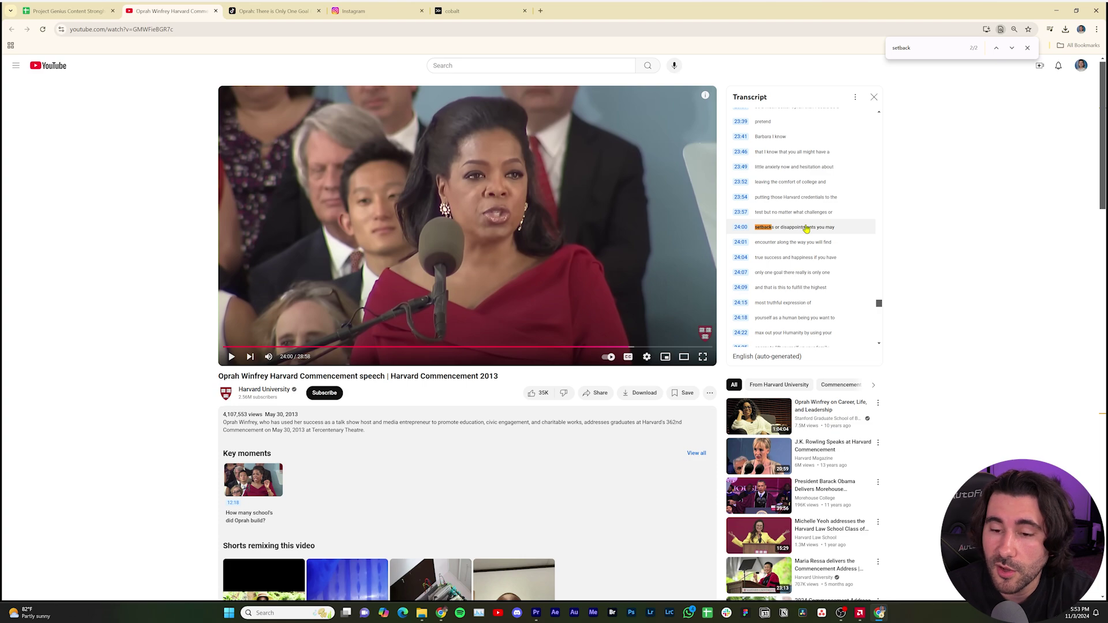
{"action": "key", "text": "ctrl+shift+Tab"}
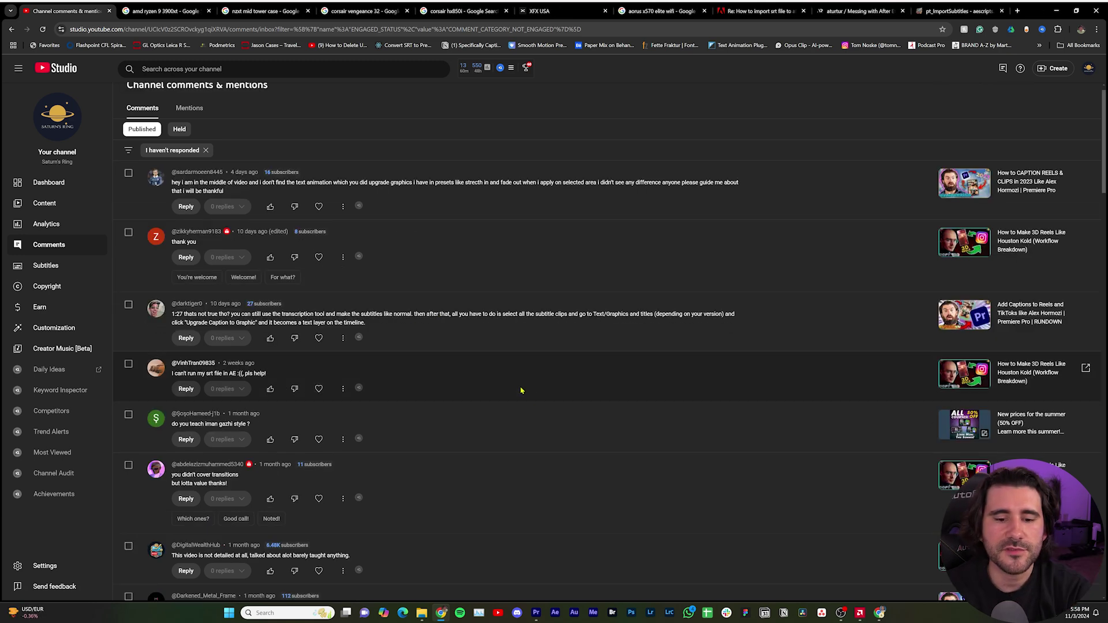
Scroll to the comment about an SRT file failing in After Effects, then go to the Adobe Community thread
{"action": "scroll", "coordinate": [521, 391], "scroll_direction": "down", "scroll_amount": 2}
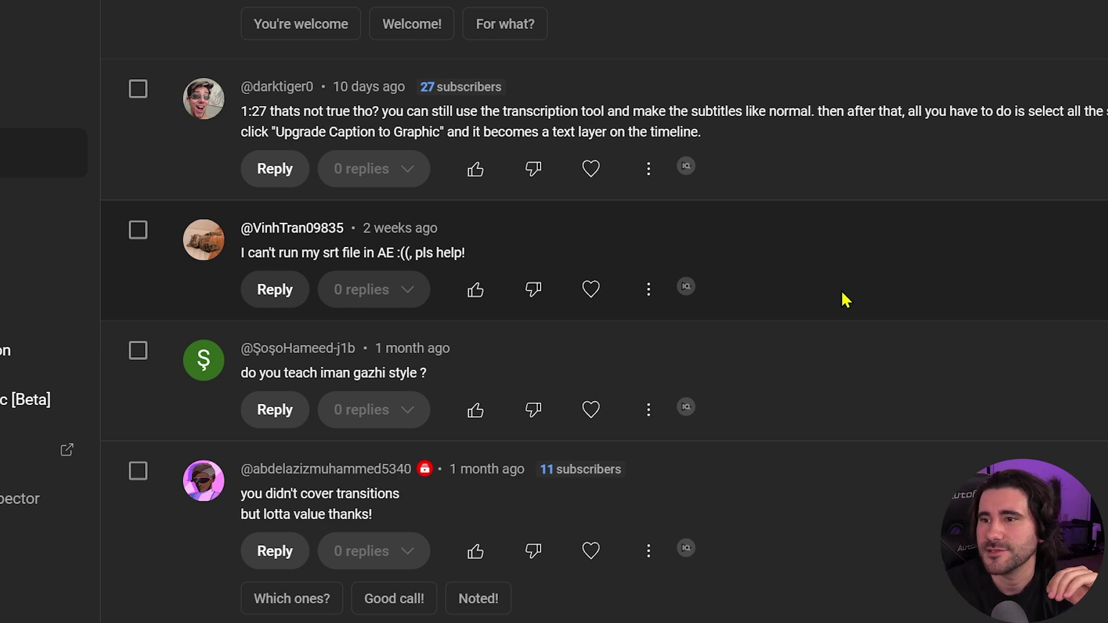
{"action": "left_click", "coordinate": [771, 11]}
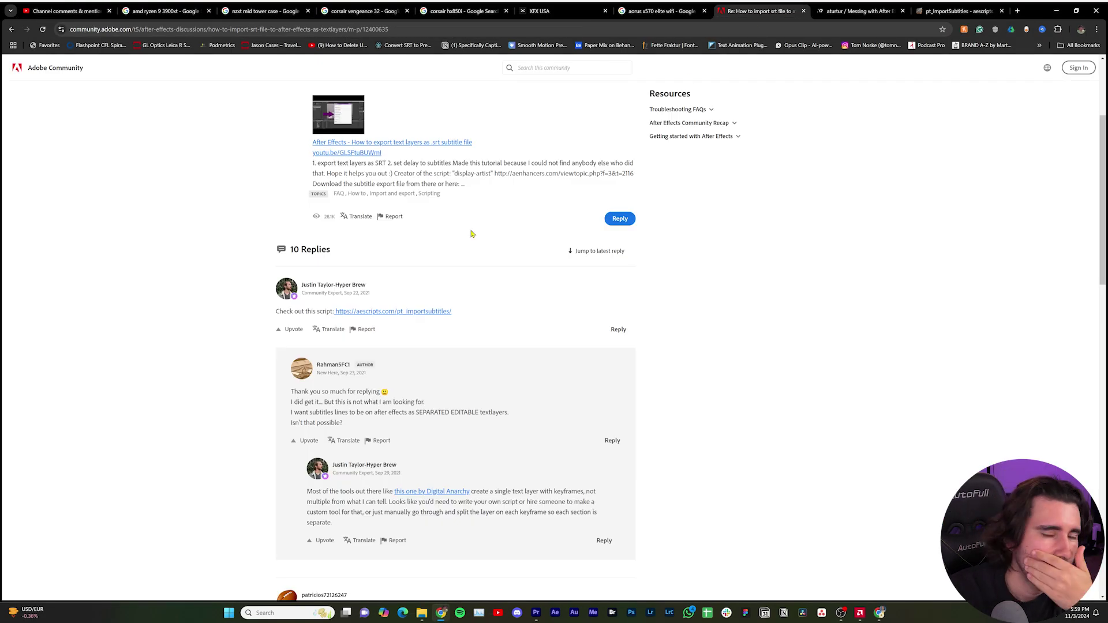
Check the Adobe Community question's posting date and open the pt_ImportSubtitles script page
{"action": "scroll", "coordinate": [480, 277], "scroll_direction": "up", "scroll_amount": 1}
{"action": "scroll", "coordinate": [488, 314], "scroll_direction": "up", "scroll_amount": 2}
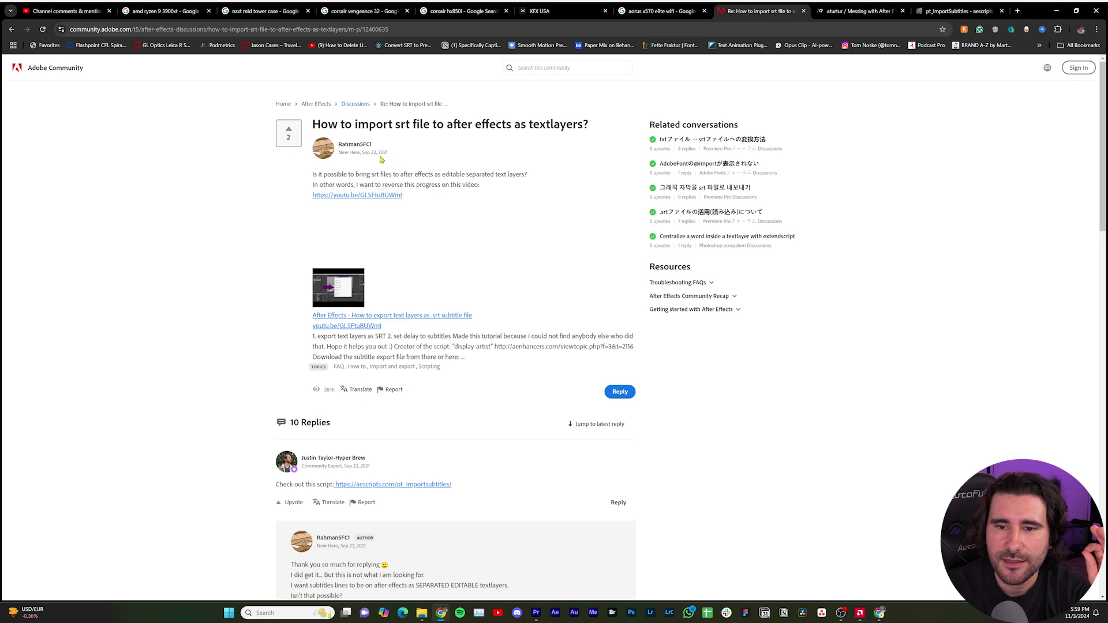
{"action": "left_click_drag", "start_coordinate": [350, 155], "coordinate": [450, 148]}
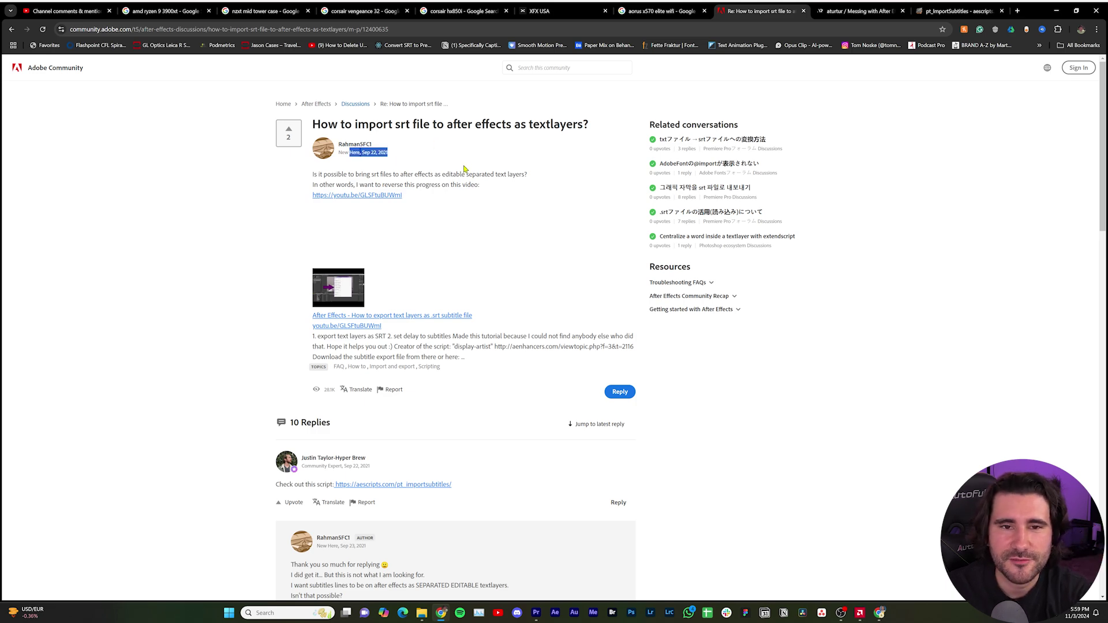
{"action": "scroll", "coordinate": [462, 151], "scroll_direction": "down", "scroll_amount": 7}
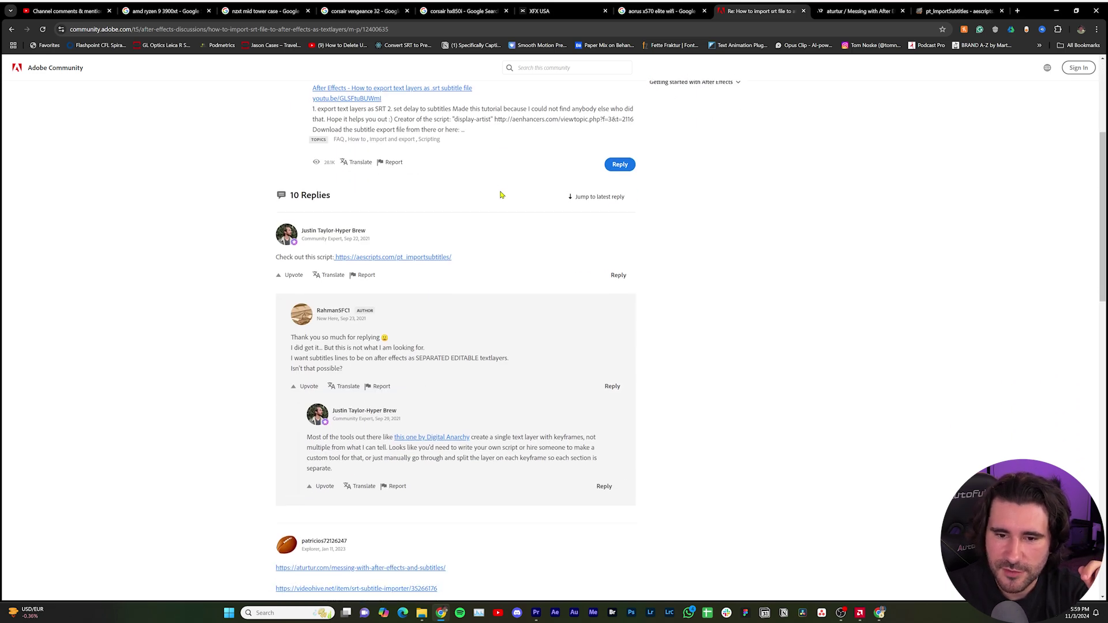
{"action": "scroll", "coordinate": [470, 150], "scroll_direction": "up", "scroll_amount": 1}
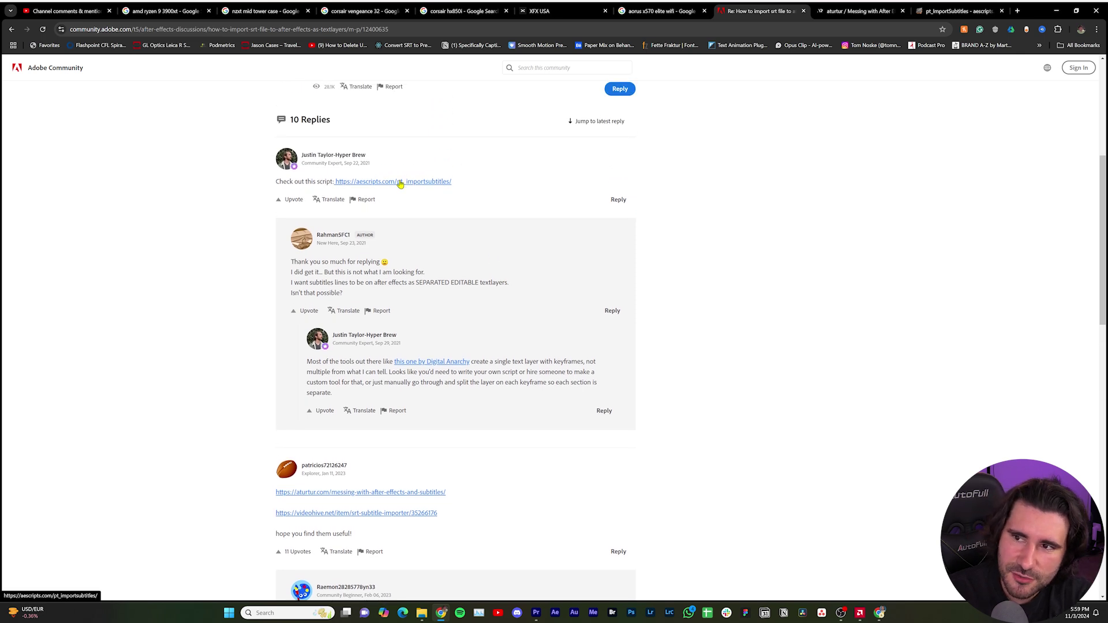
{"action": "left_click", "coordinate": [400, 182]}
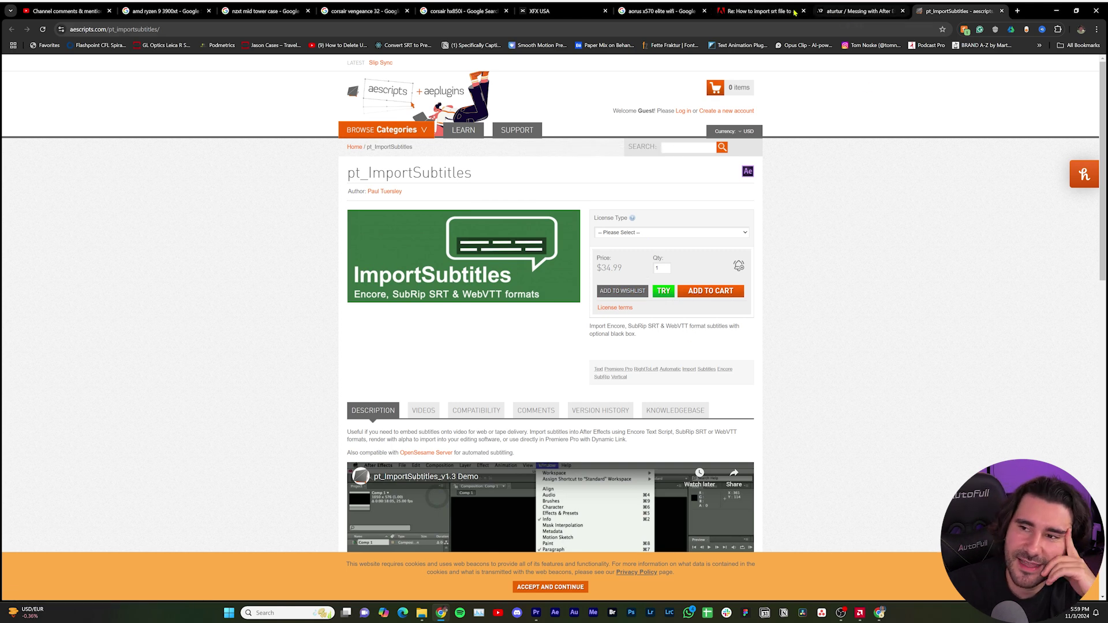
Read the aturtur 'Messing with After Effects and subtitles' article from the replies, then minimize Chrome
{"action": "left_click", "coordinate": [756, 11]}
{"action": "scroll", "coordinate": [434, 358], "scroll_direction": "down", "scroll_amount": 2}
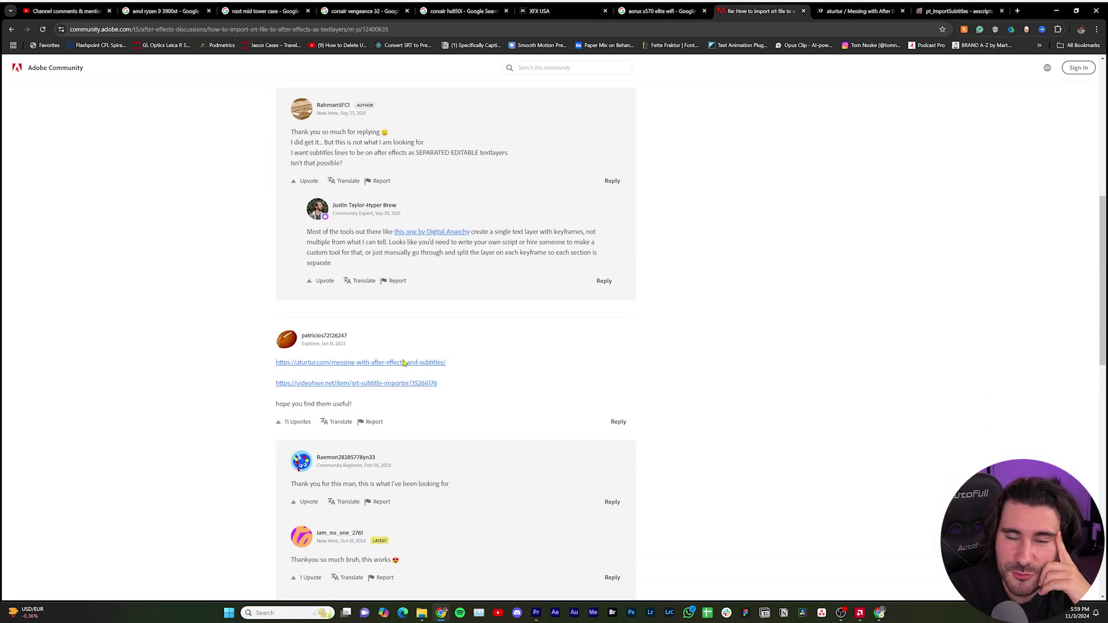
{"action": "scroll", "coordinate": [406, 361], "scroll_direction": "down", "scroll_amount": 1}
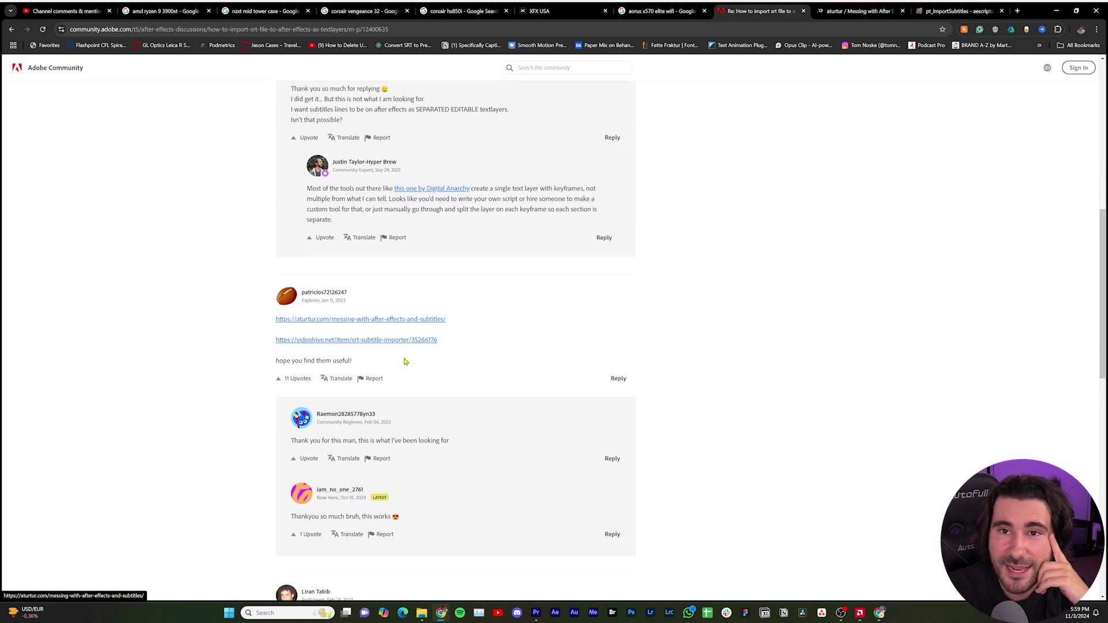
{"action": "left_click", "coordinate": [840, 13]}
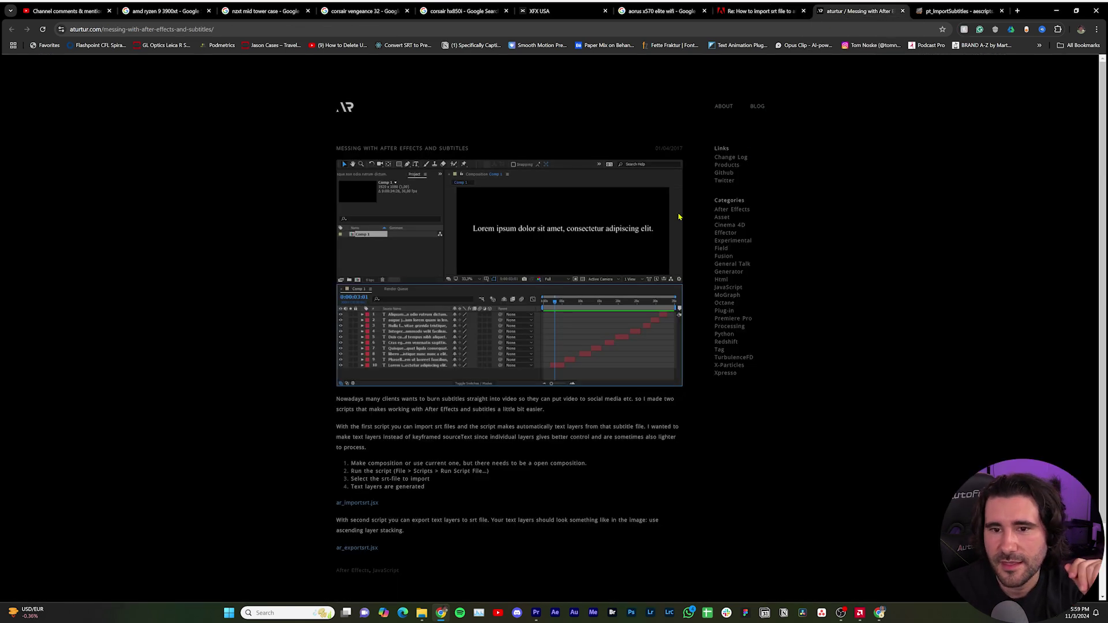
{"action": "scroll", "coordinate": [488, 430], "scroll_direction": "down", "scroll_amount": 2}
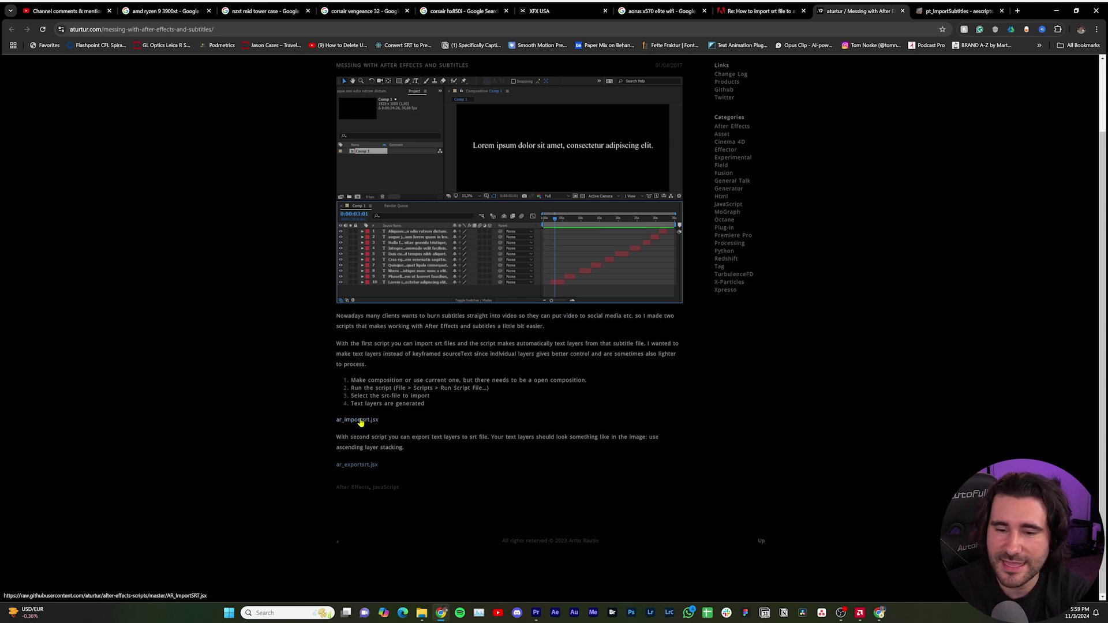
{"action": "left_click", "coordinate": [1056, 11]}
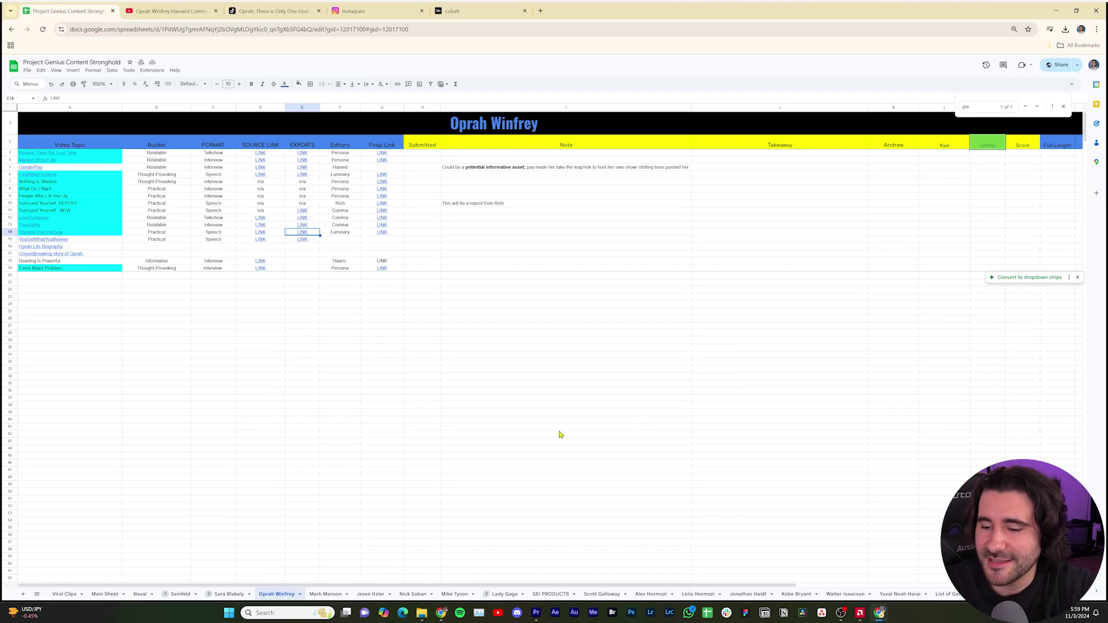
{"action": "left_click", "coordinate": [556, 613]}
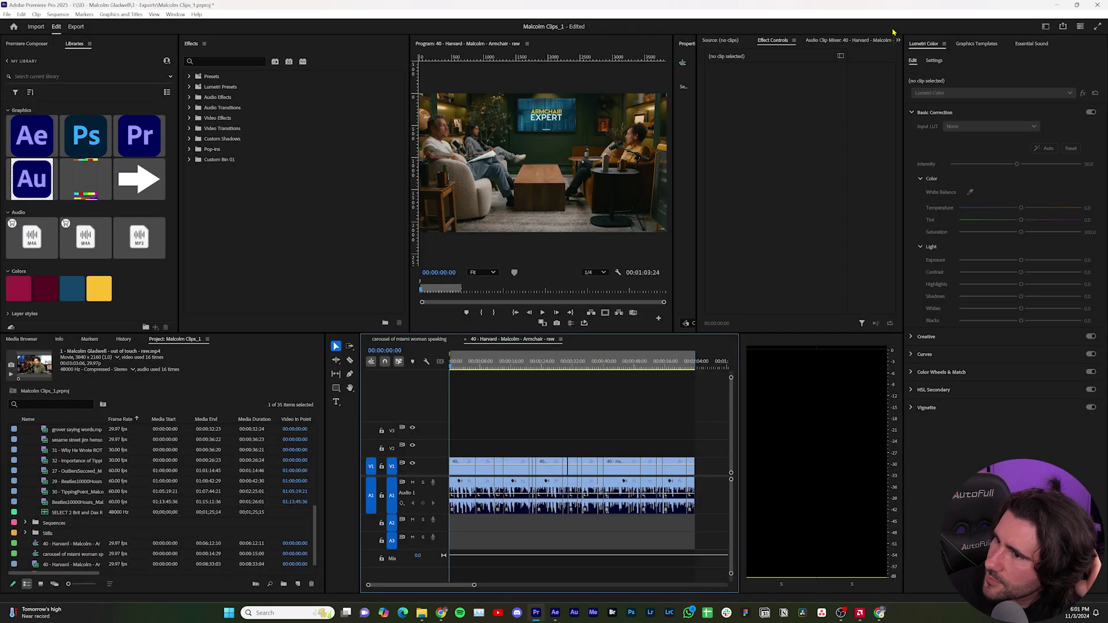
Auto-transcribe the Harvard clip in the Text panel and generate captions on a subtitle track
{"action": "left_click", "coordinate": [898, 40]}
{"action": "left_click", "coordinate": [924, 93]}
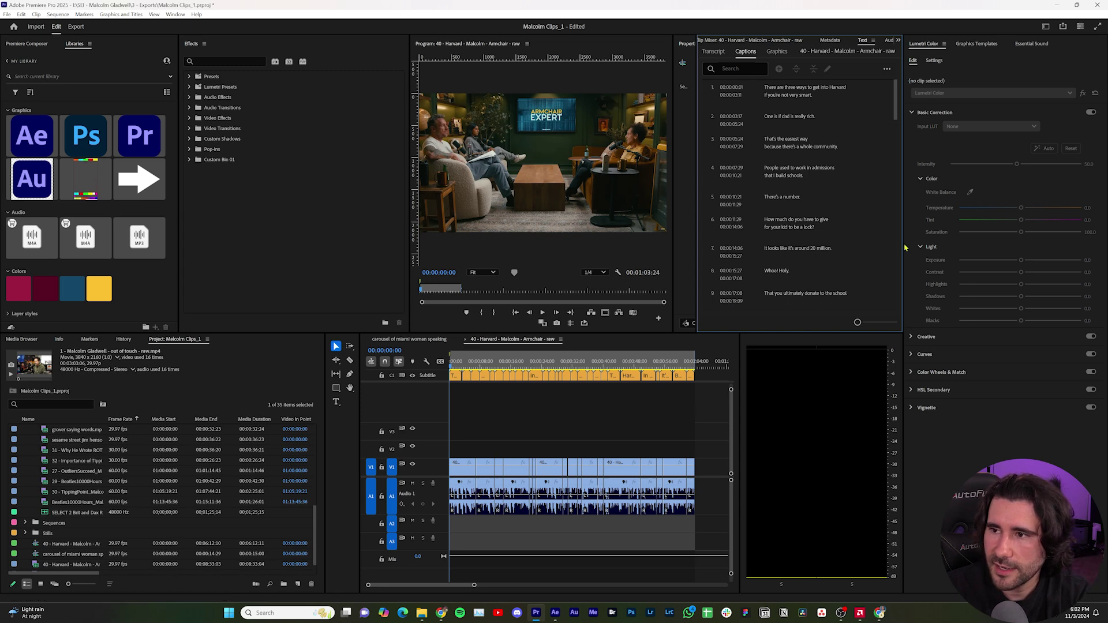
{"action": "left_click", "coordinate": [887, 69]}
{"action": "mouse_move", "coordinate": [856, 114]}
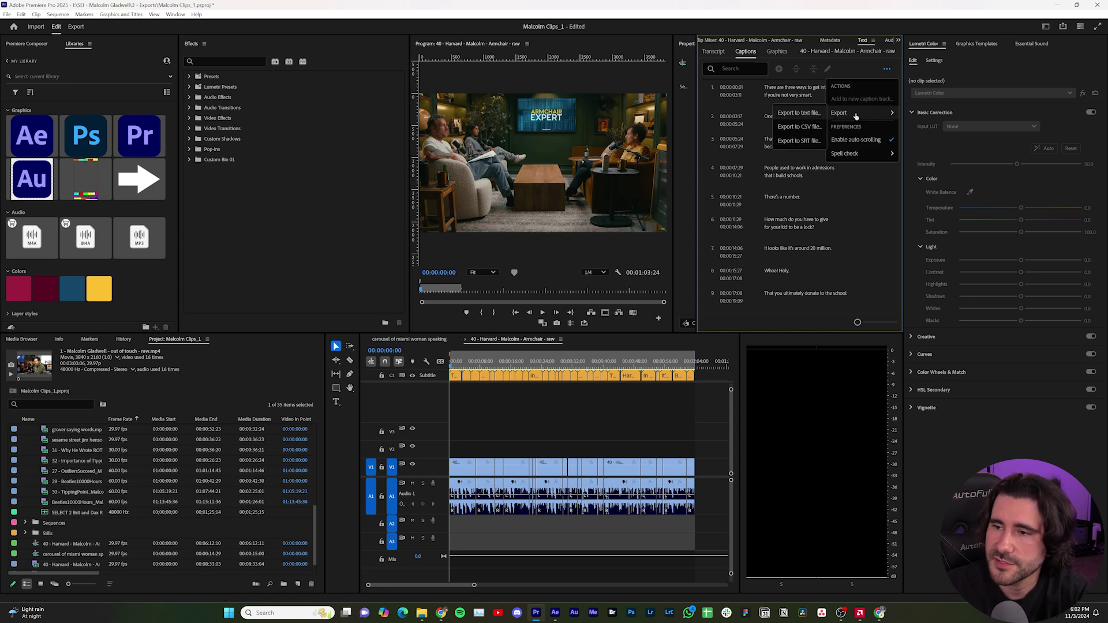
Save the captions to Downloads as '40 - Harvard - Malcolm - Armchair - raw.srt'
{"action": "left_click", "coordinate": [807, 142]}
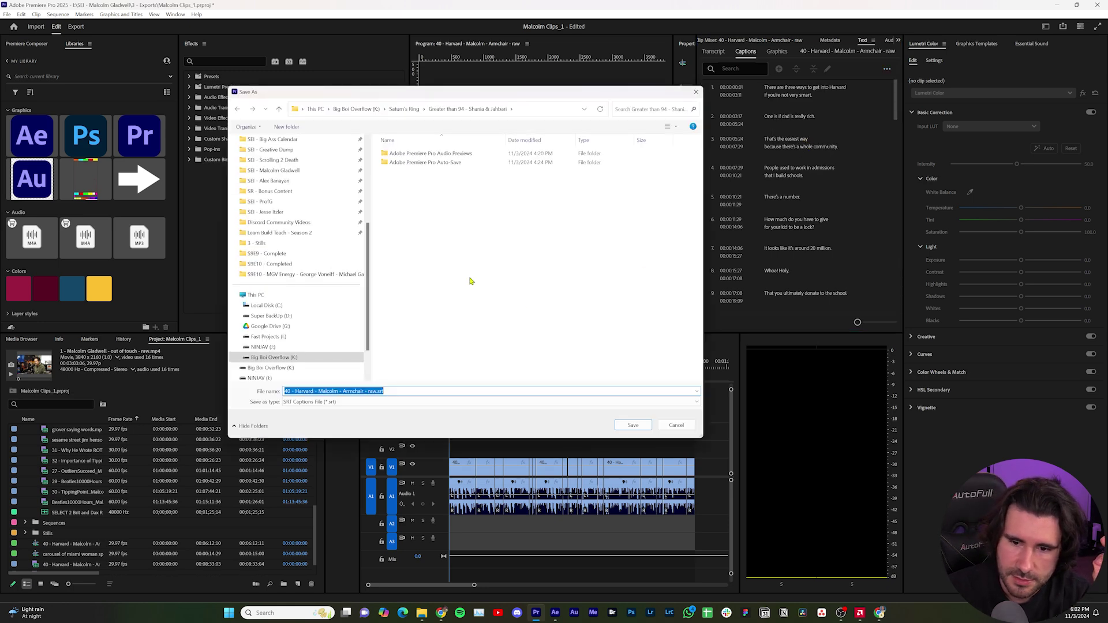
{"action": "scroll", "coordinate": [309, 224], "scroll_direction": "up", "scroll_amount": 5}
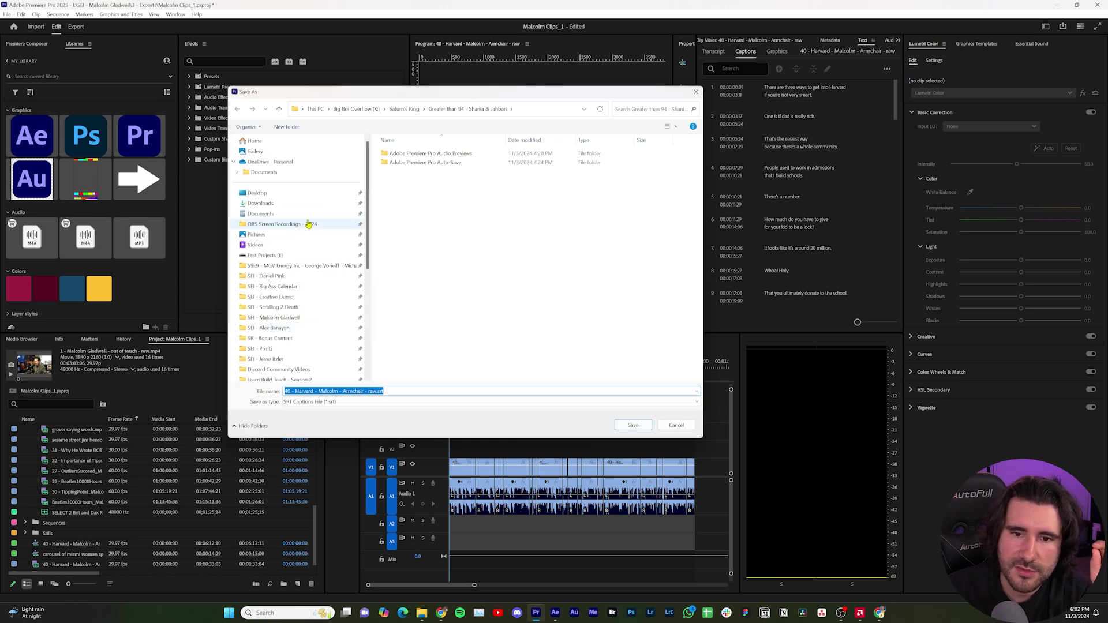
{"action": "left_click", "coordinate": [263, 203]}
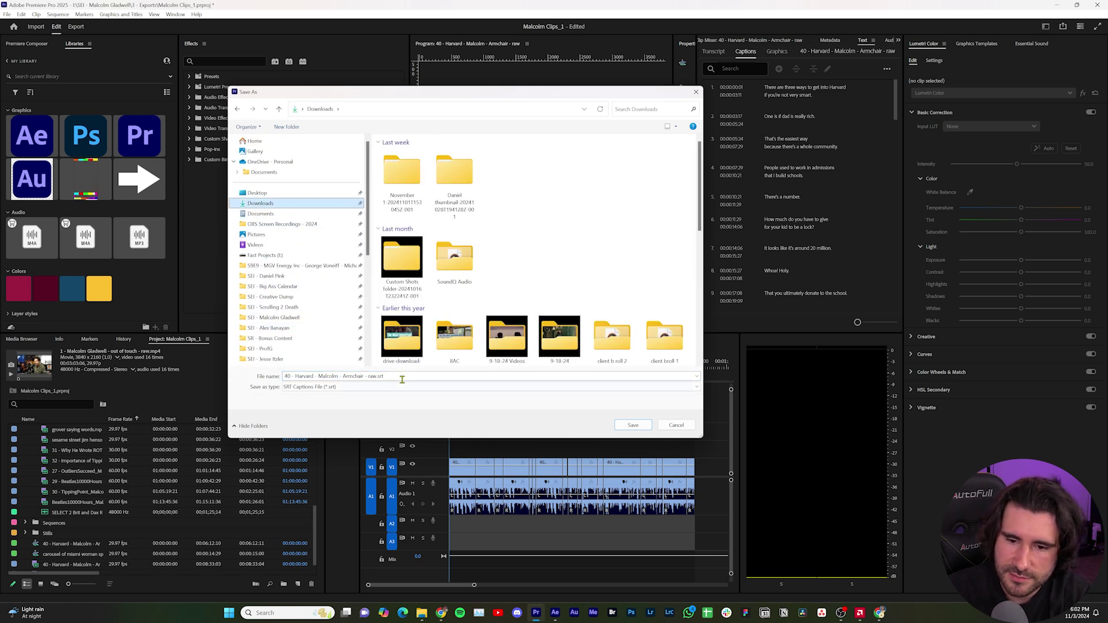
{"action": "left_click", "coordinate": [634, 425]}
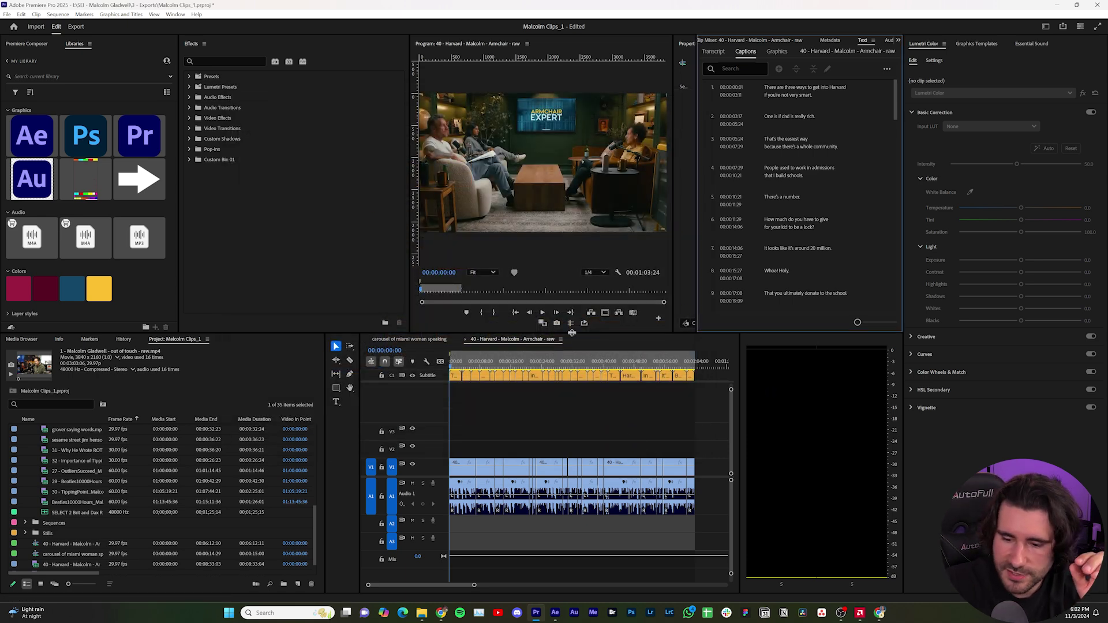
Install the AR_ImportSRT .jsx script from Downloads via File > Scripts > Install Script File
{"action": "left_click", "coordinate": [558, 617]}
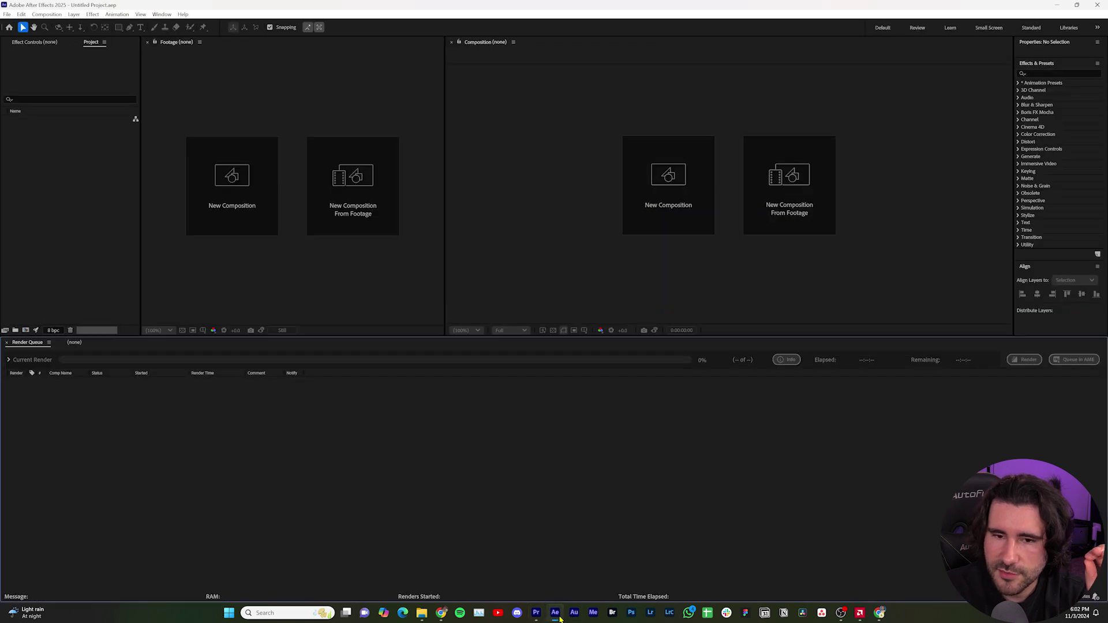
{"action": "left_click", "coordinate": [7, 14]}
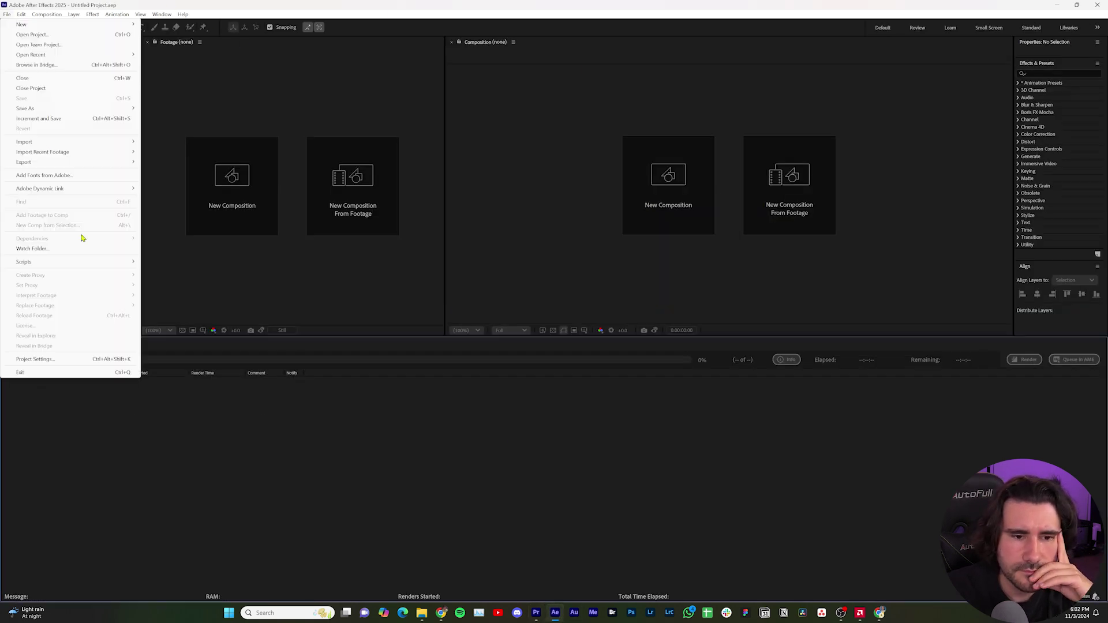
{"action": "mouse_move", "coordinate": [104, 267]}
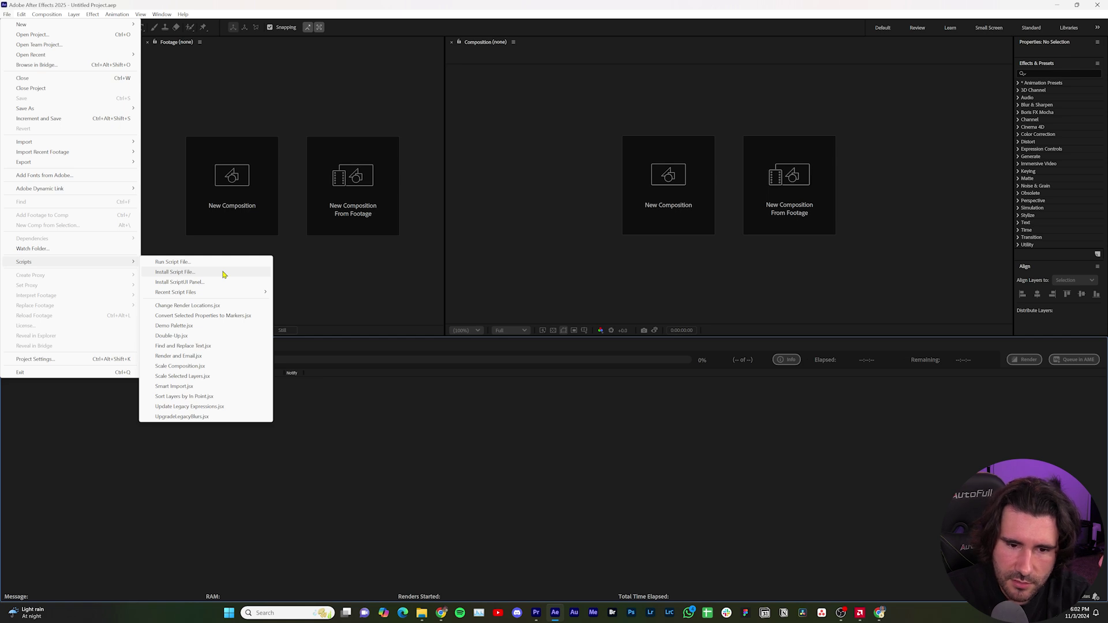
{"action": "left_click", "coordinate": [224, 274]}
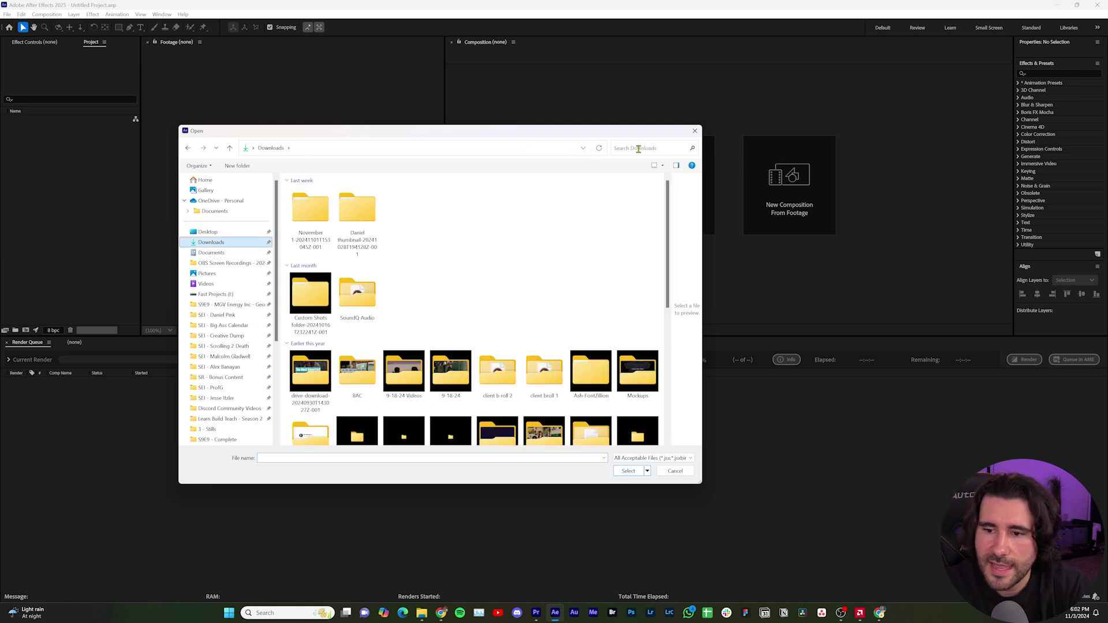
{"action": "left_click", "coordinate": [639, 148]}
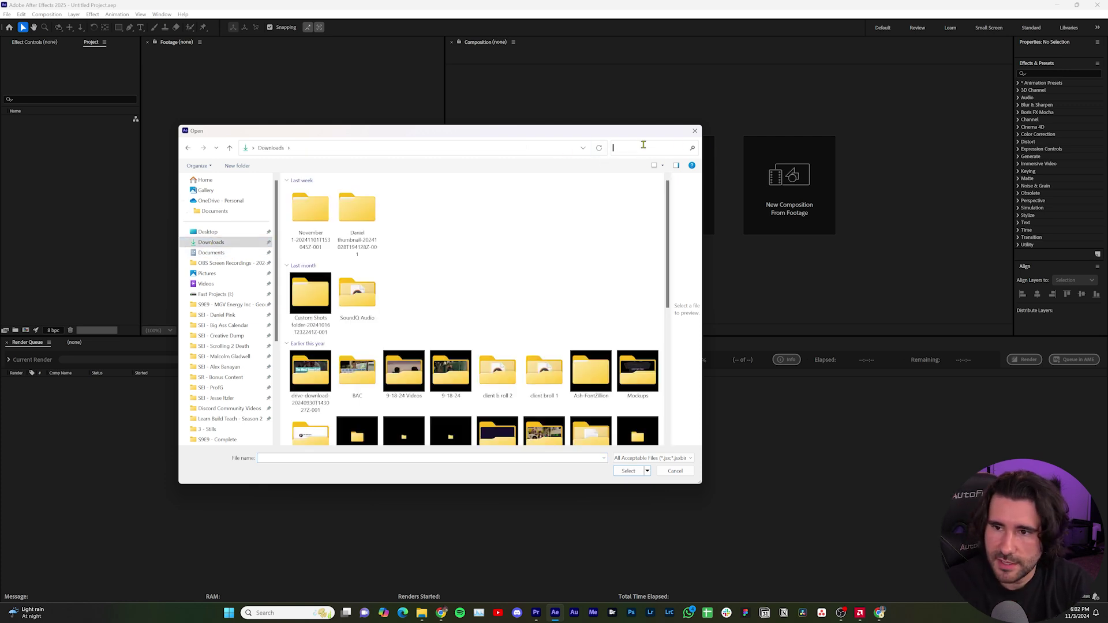
{"action": "type", "text": "j"}
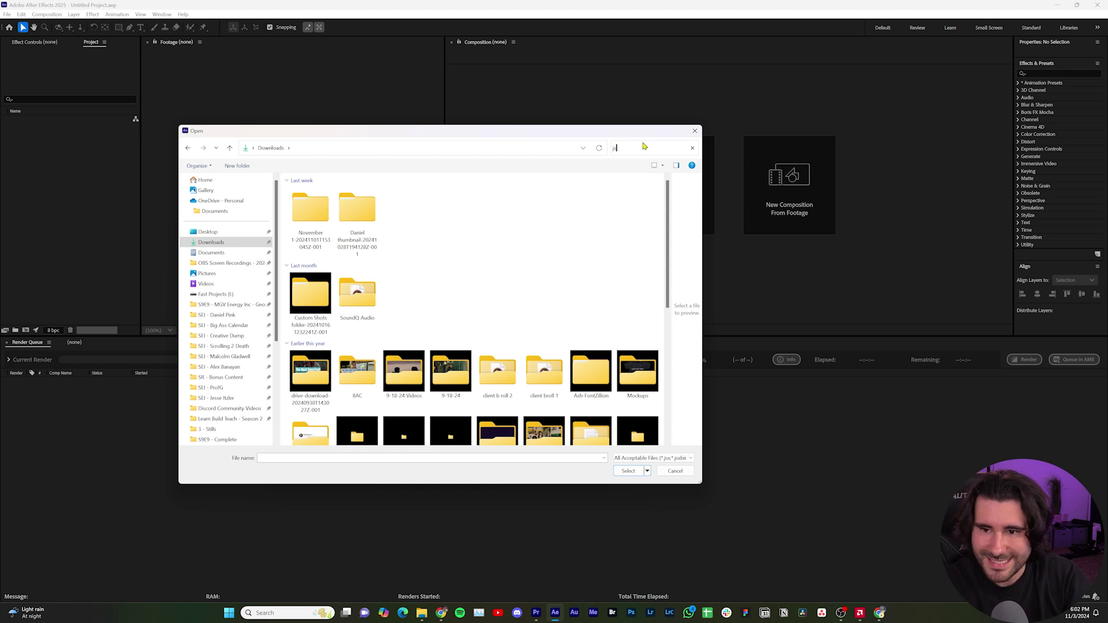
{"action": "type", "text": "sx"}
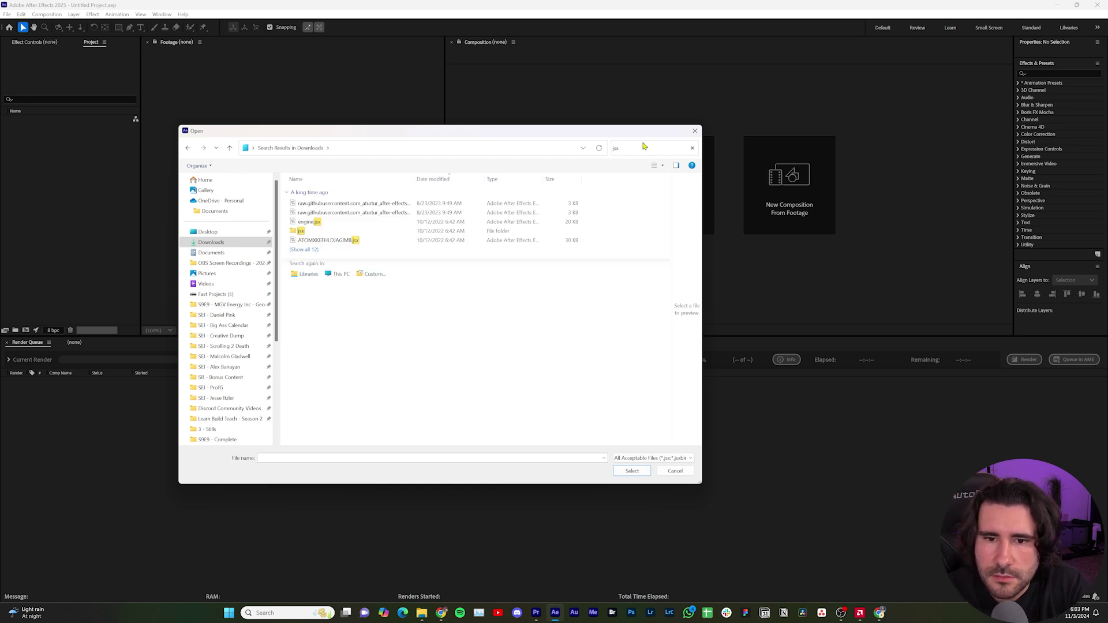
{"action": "left_click", "coordinate": [338, 207]}
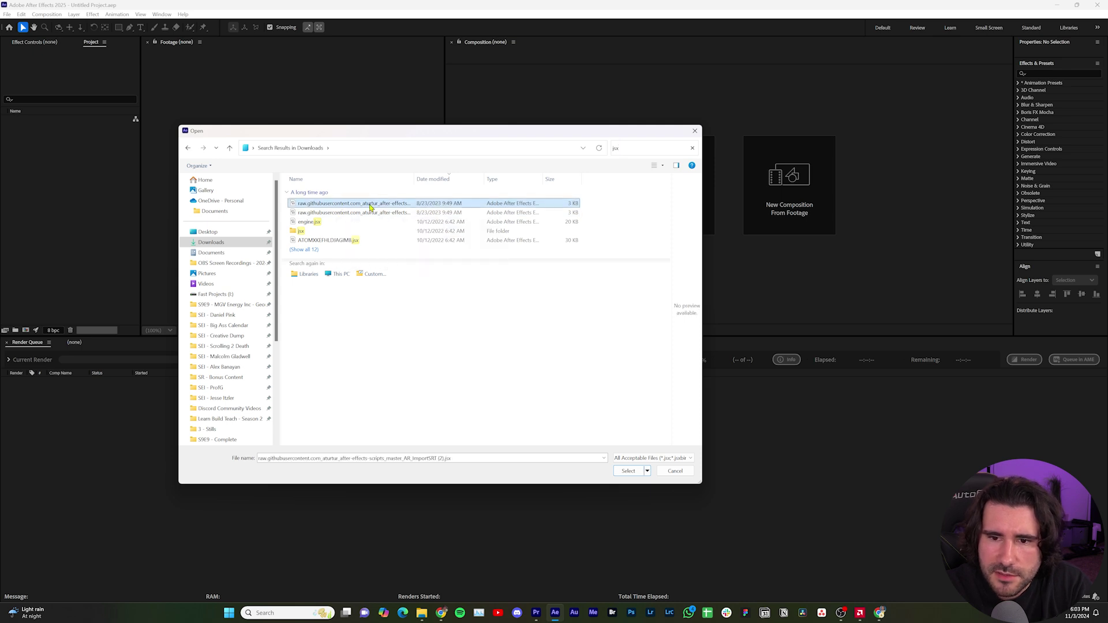
{"action": "left_click", "coordinate": [629, 471]}
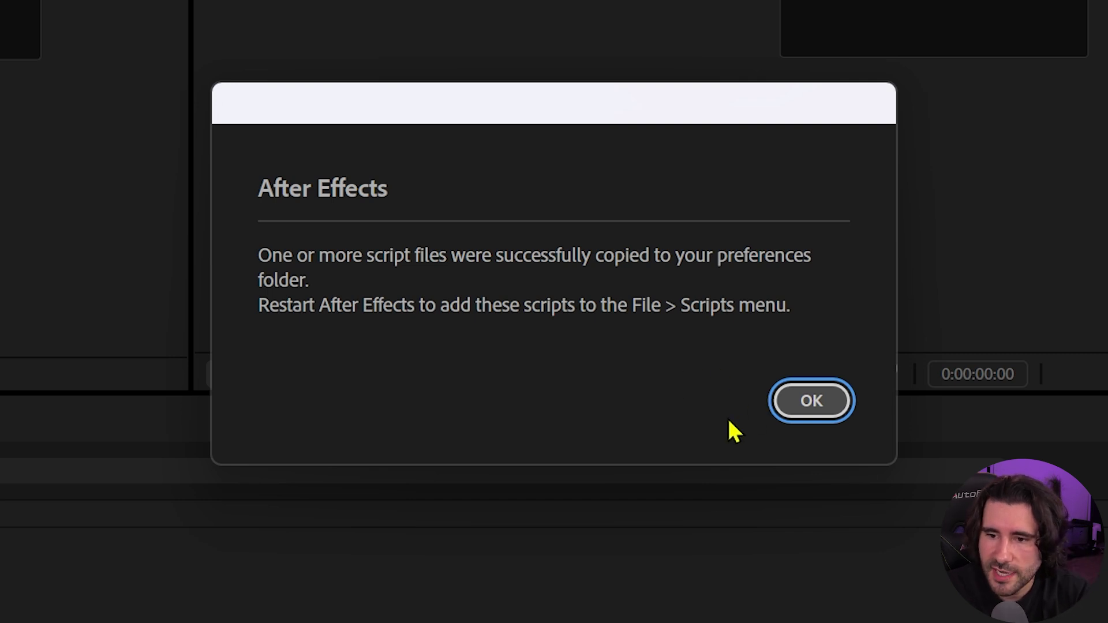
Create a 1080×1920 'Comp 1' lasting 0:01:06:00, checking Premiere's sequence length
{"action": "left_click", "coordinate": [801, 406]}
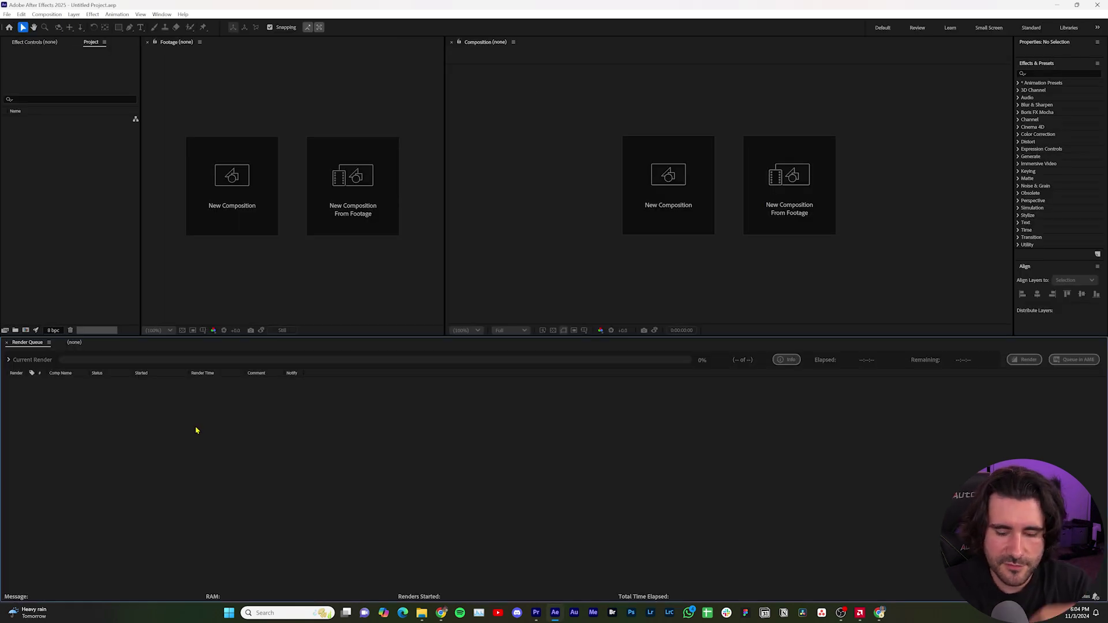
{"action": "key", "text": "ctrl+n"}
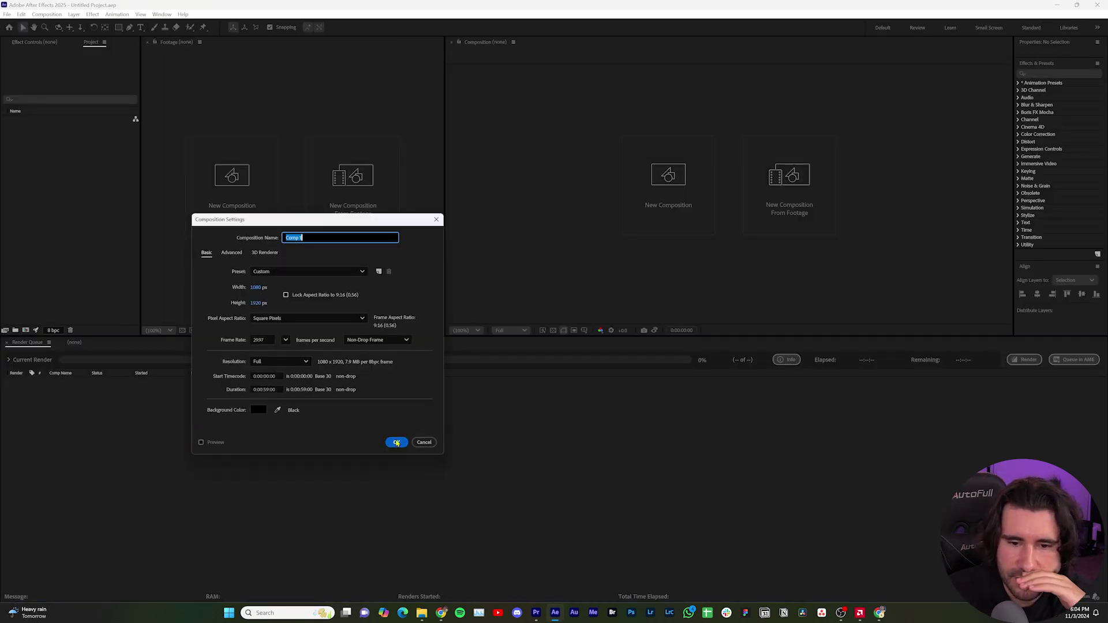
{"action": "left_click", "coordinate": [265, 389]}
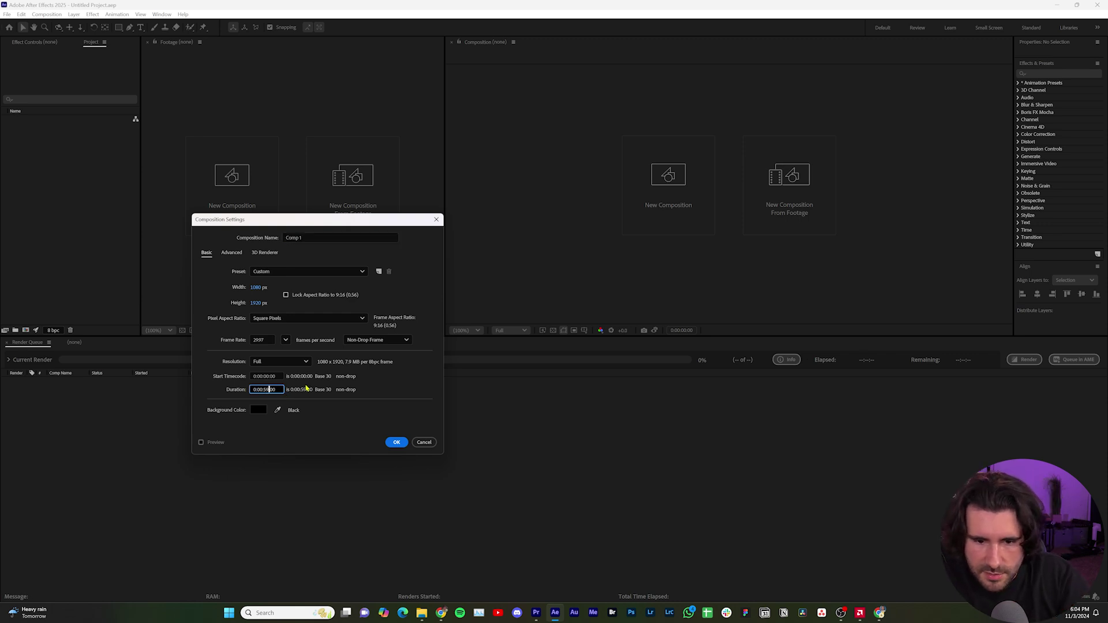
{"action": "key", "text": "BackSpace"}
{"action": "key", "text": "BackSpace"}
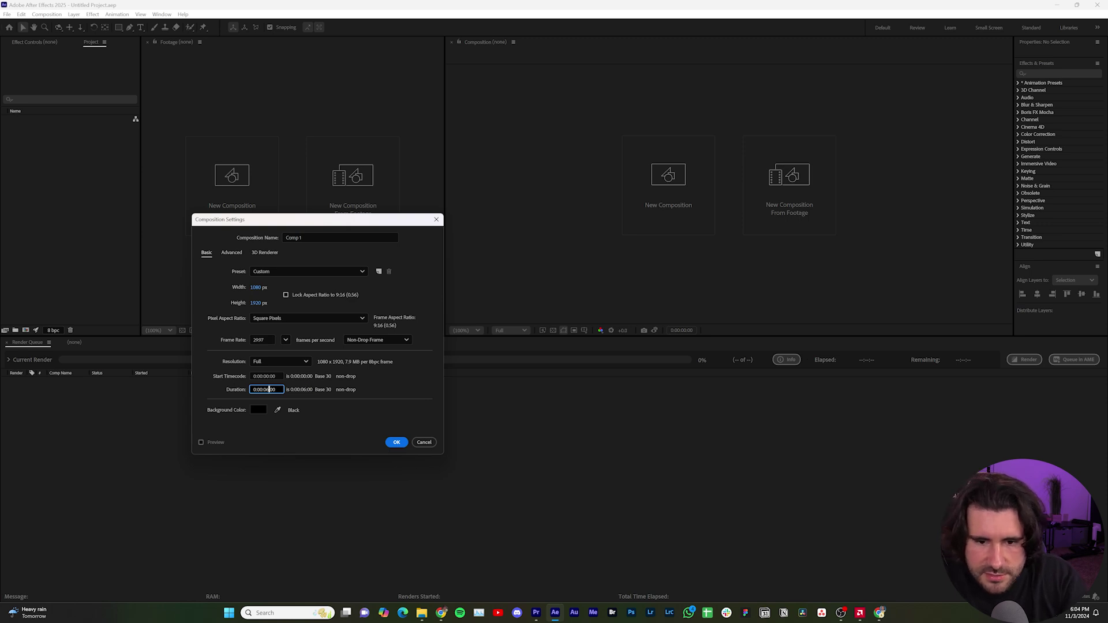
{"action": "type", "text": "1"}
{"action": "key", "text": "Return"}
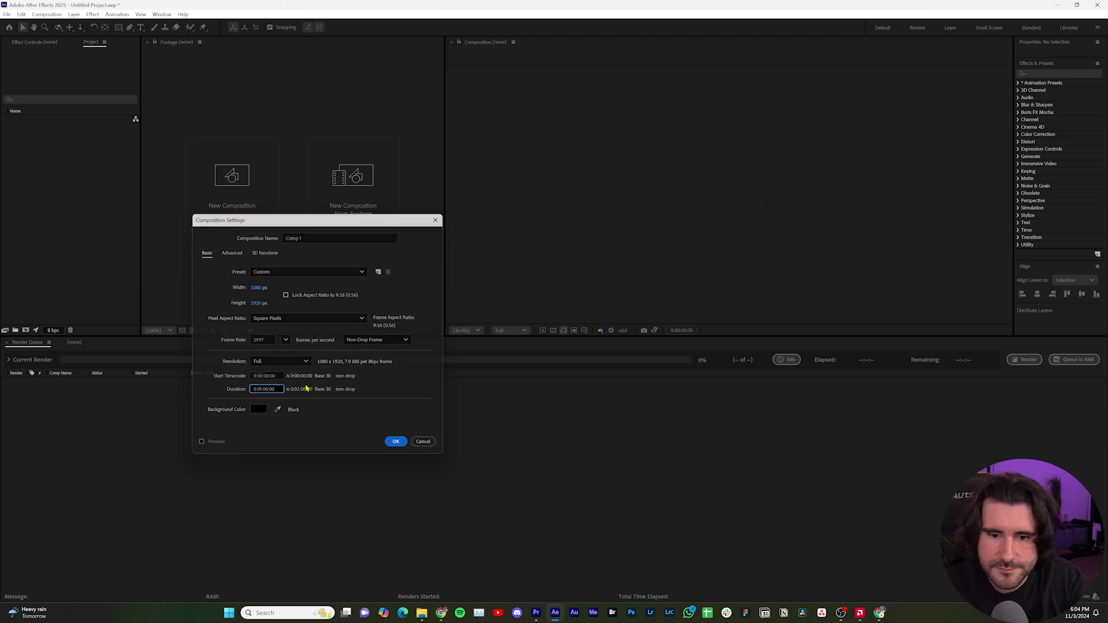
{"action": "left_click", "coordinate": [536, 613]}
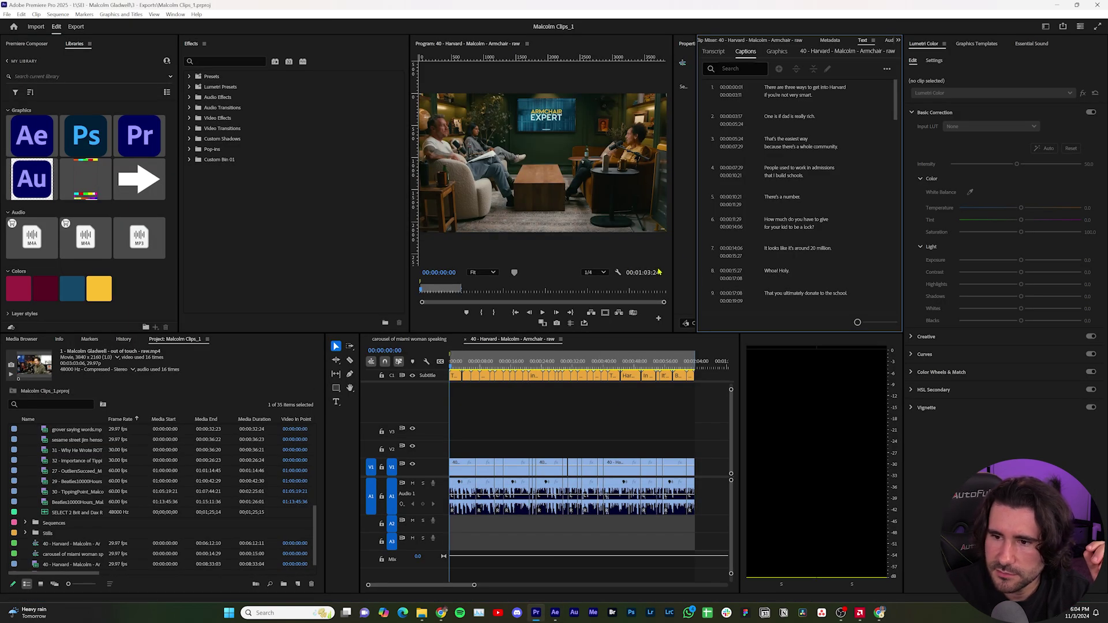
{"action": "left_click", "coordinate": [1057, 12]}
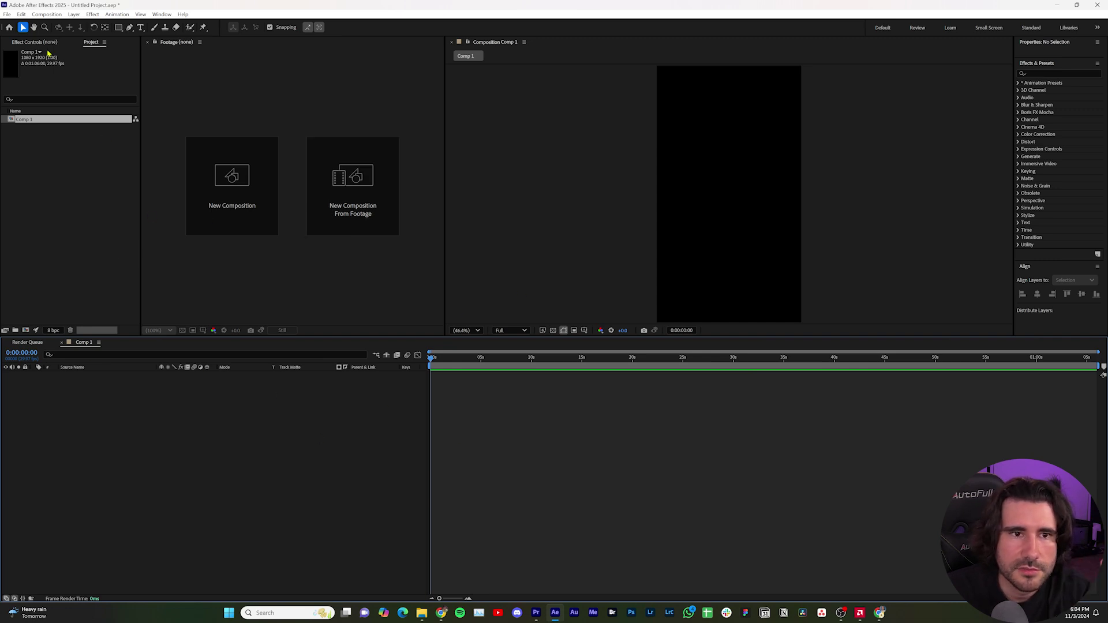
Run the aturtur ImportSRT script from Downloads via File > Scripts > Run Script File
{"action": "left_click", "coordinate": [7, 14]}
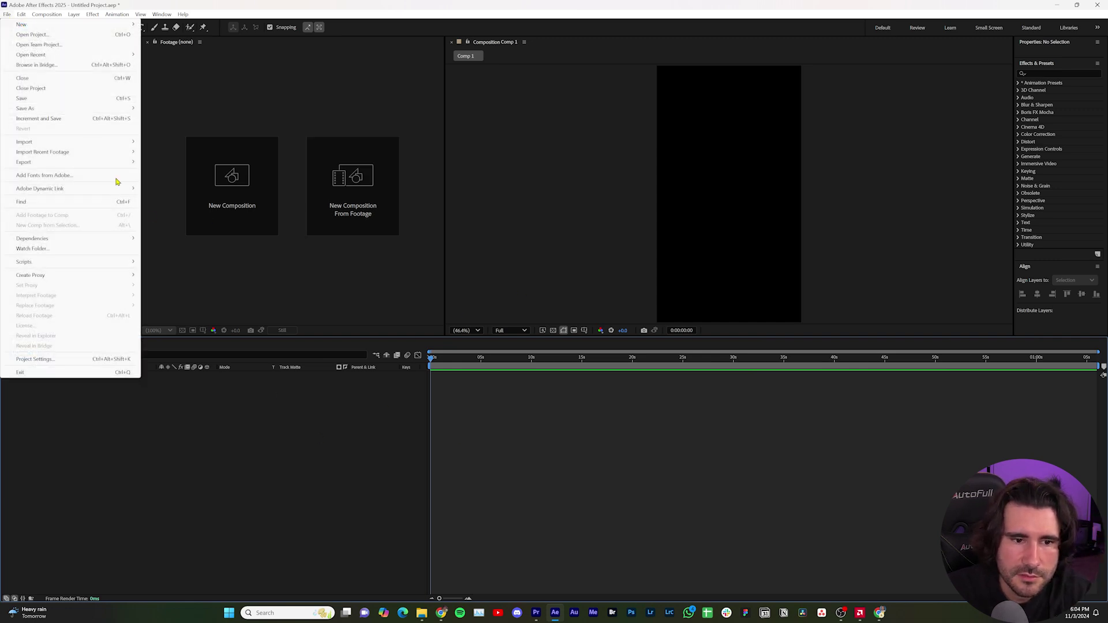
{"action": "mouse_move", "coordinate": [119, 266]}
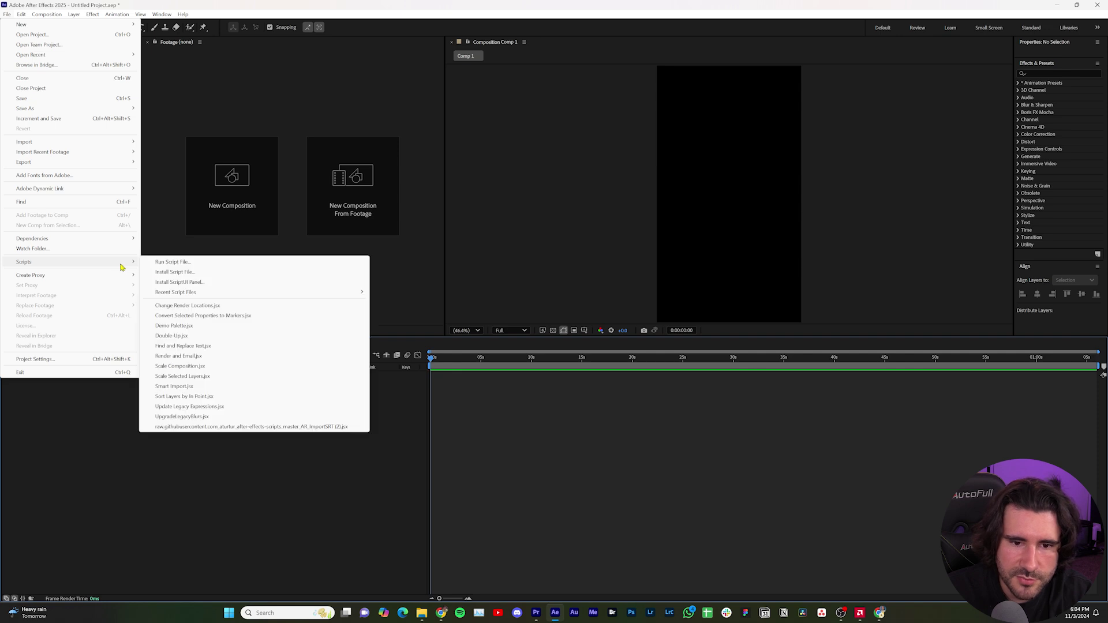
{"action": "left_click", "coordinate": [183, 263]}
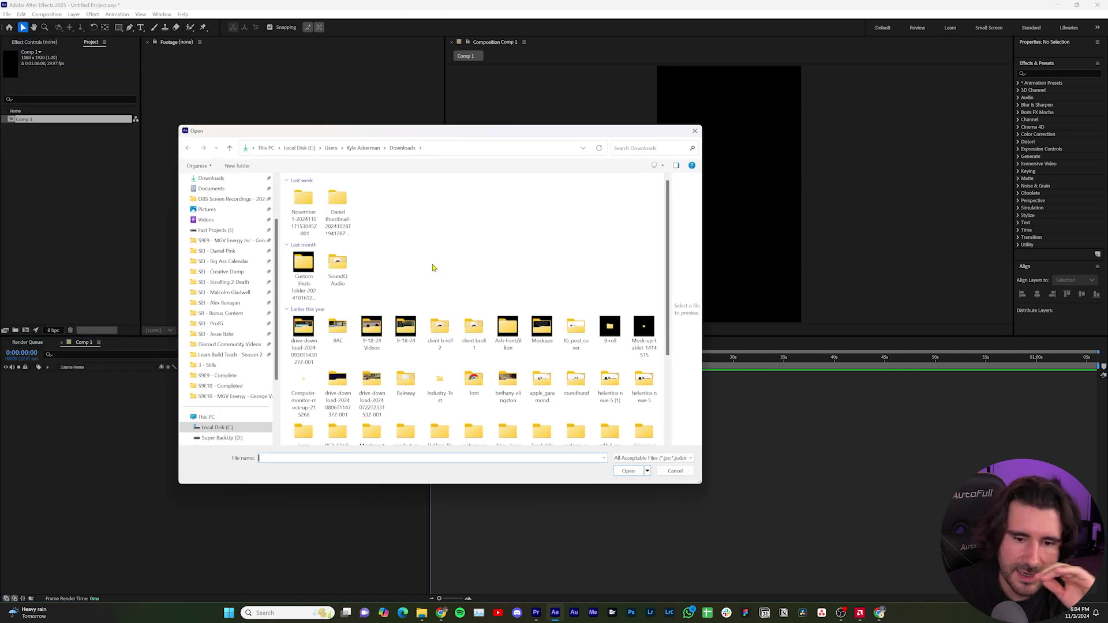
{"action": "left_click", "coordinate": [629, 147]}
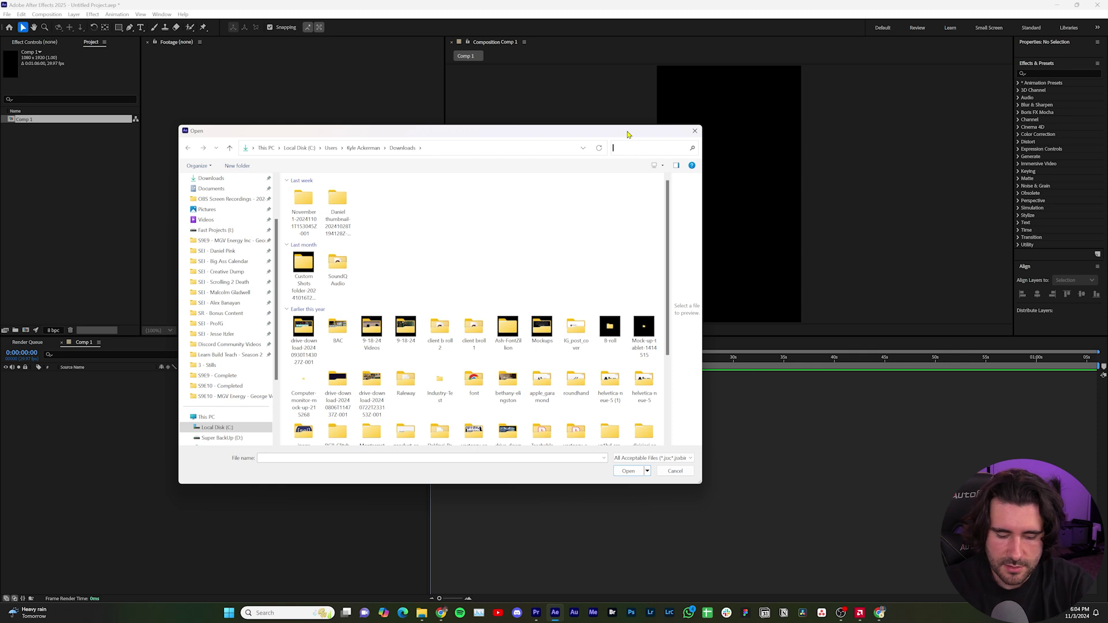
{"action": "type", "text": "atu"}
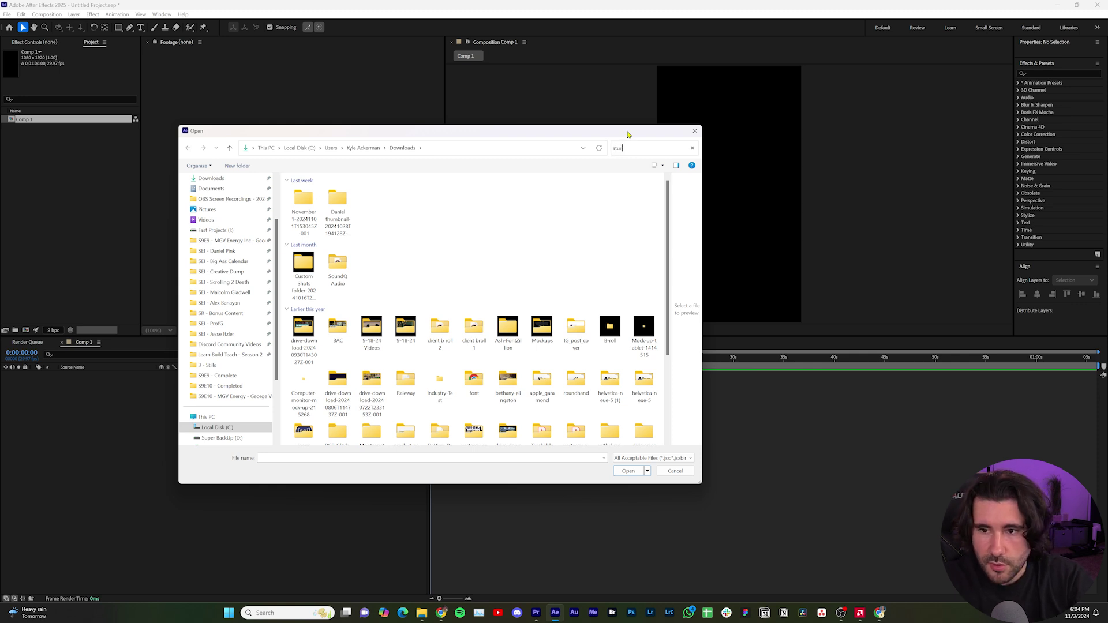
{"action": "type", "text": "rtur"}
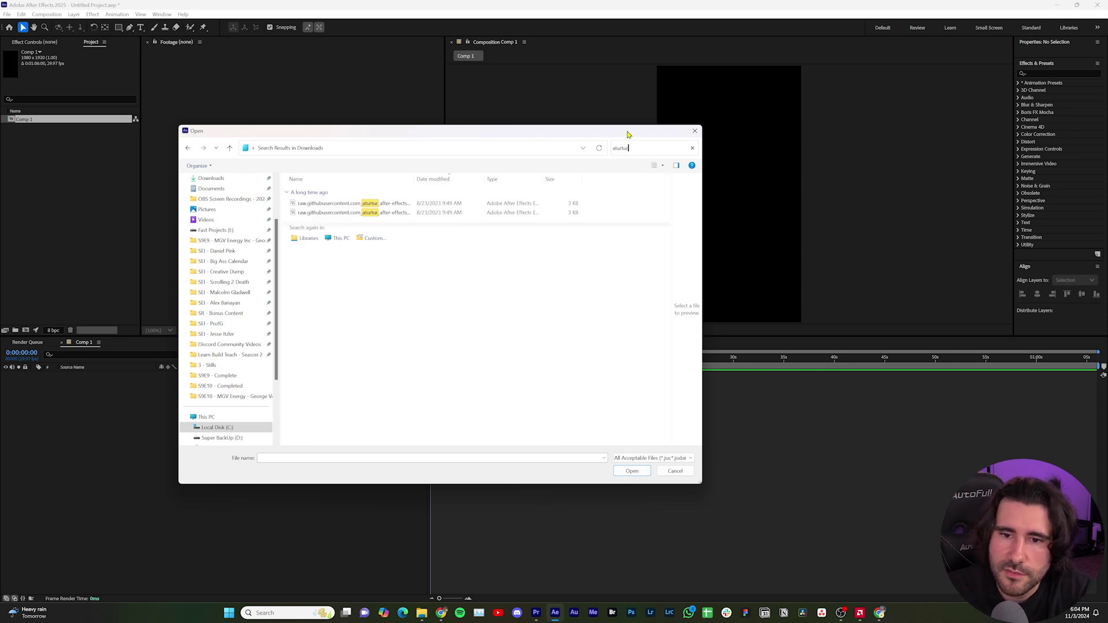
{"action": "left_click", "coordinate": [479, 203]}
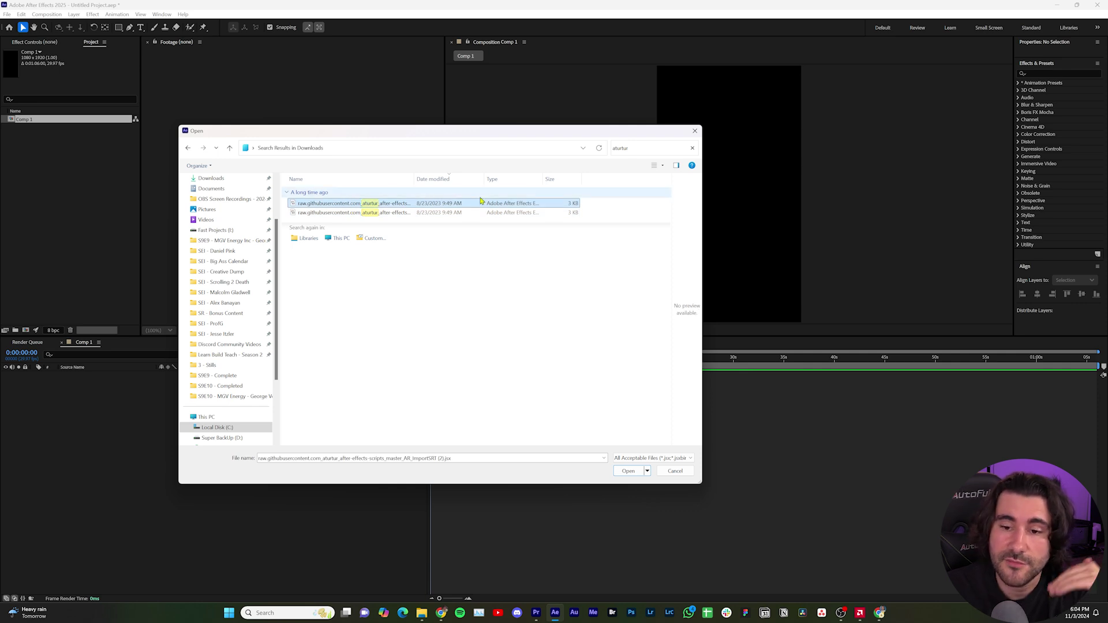
{"action": "left_click", "coordinate": [628, 472]}
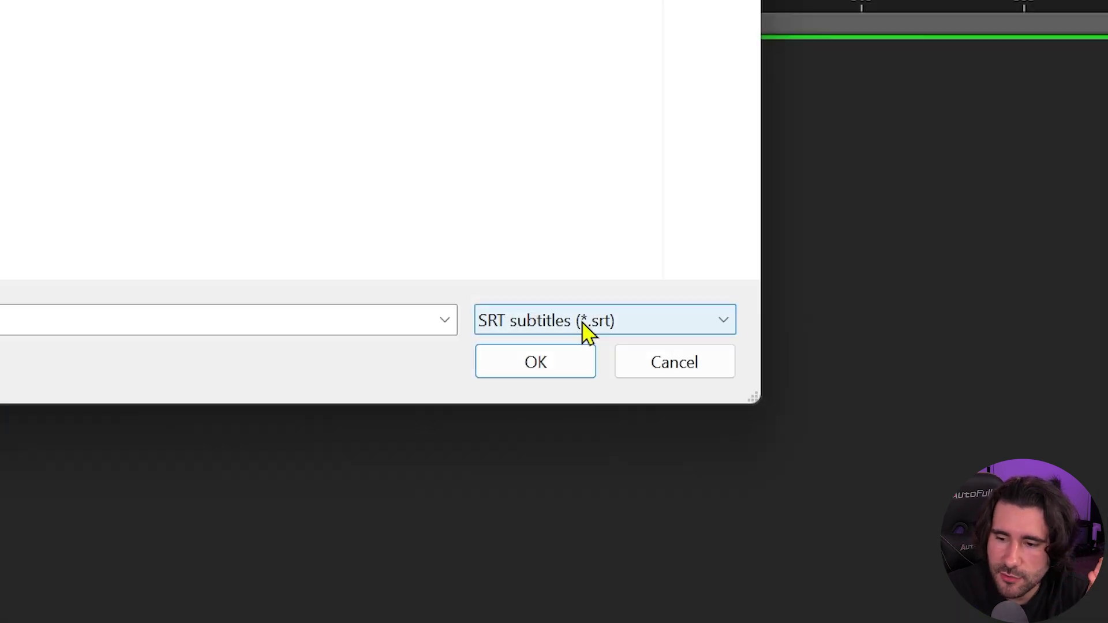
Choose the Harvard caption .srt file in Downloads as the subtitles to import
{"action": "left_click", "coordinate": [646, 459]}
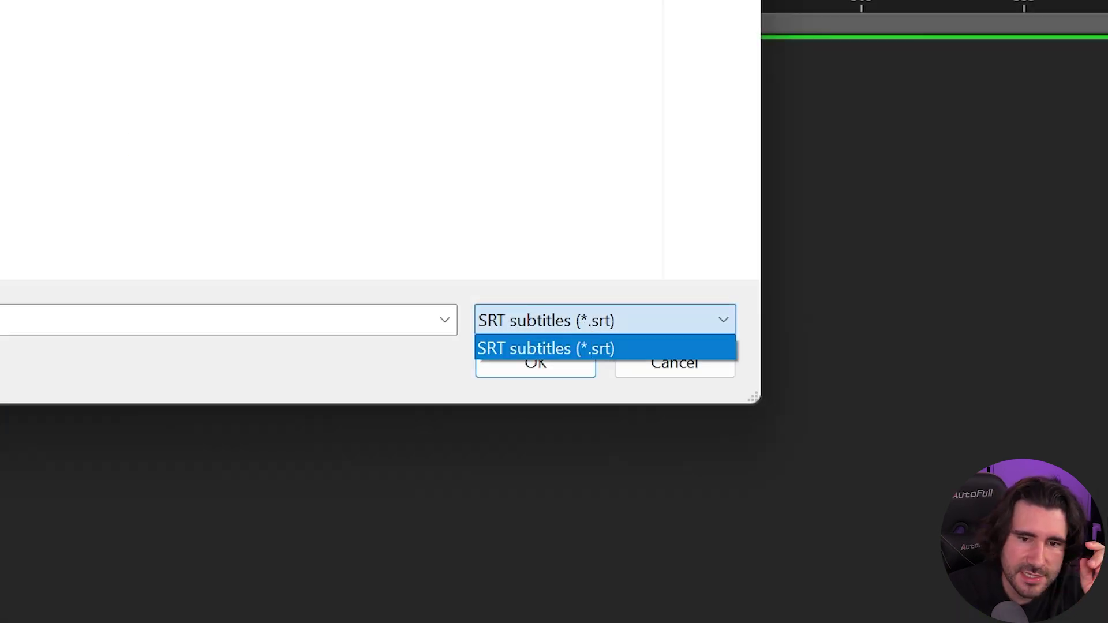
{"action": "key", "text": "Return"}
{"action": "left_click", "coordinate": [211, 219]}
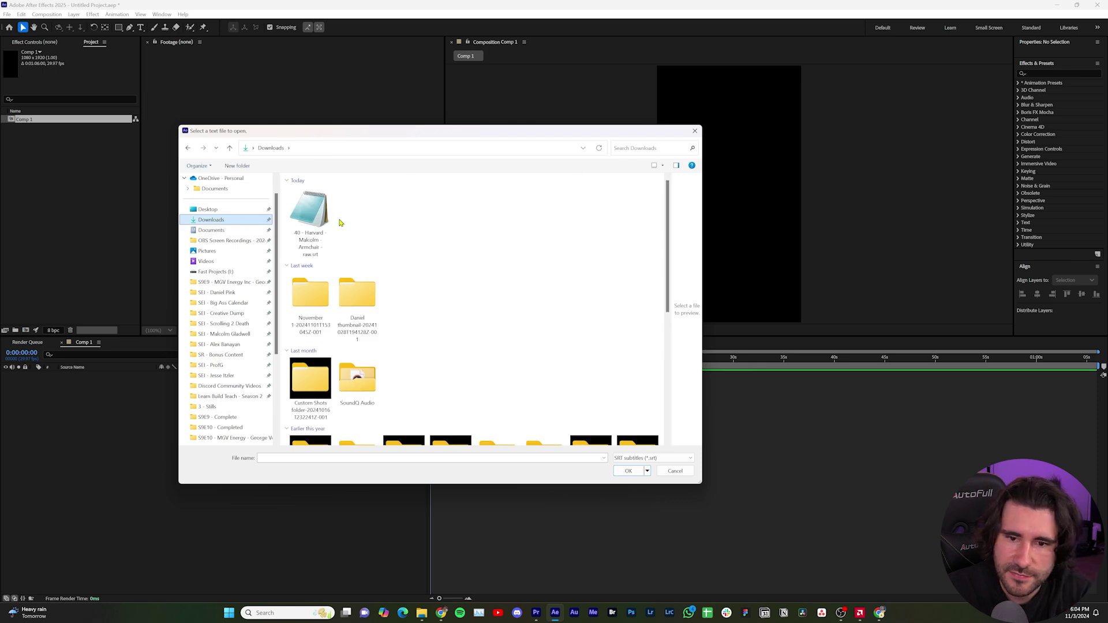
{"action": "left_click", "coordinate": [326, 222]}
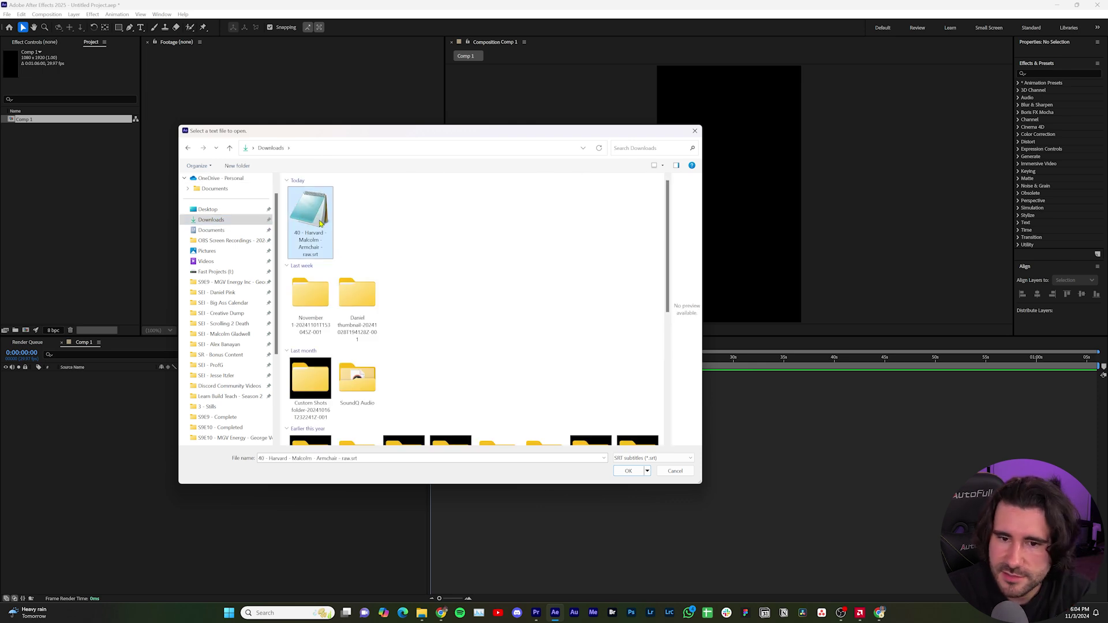
{"action": "left_click", "coordinate": [629, 471]}
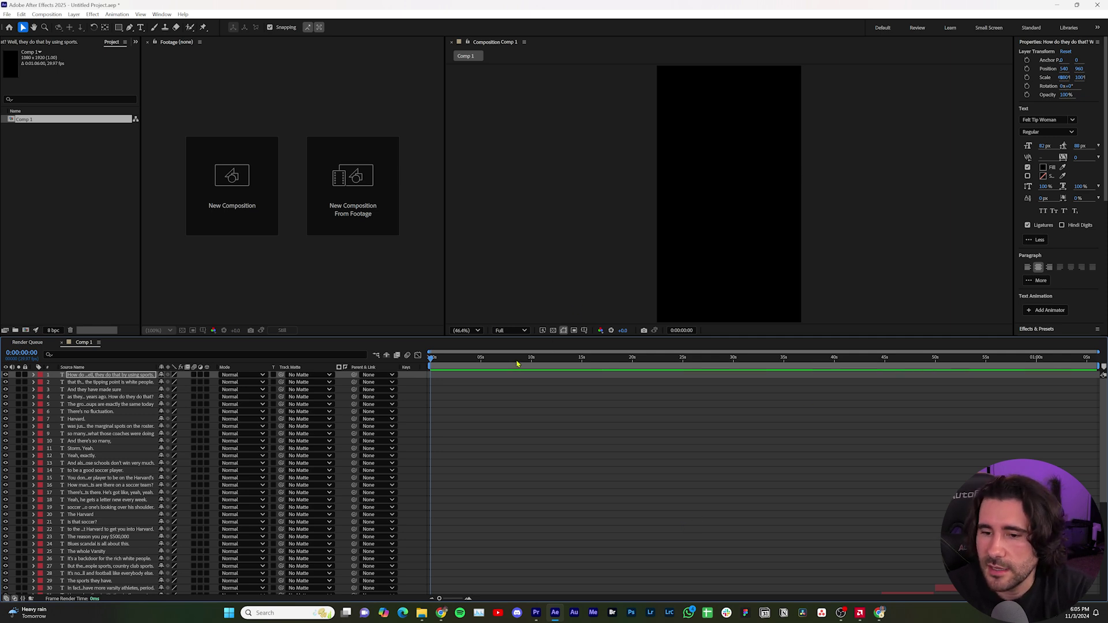
Scrub through the imported caption layers with the transparency grid on, then return to Chrome
{"action": "left_click_drag", "start_coordinate": [501, 364], "coordinate": [726, 364]}
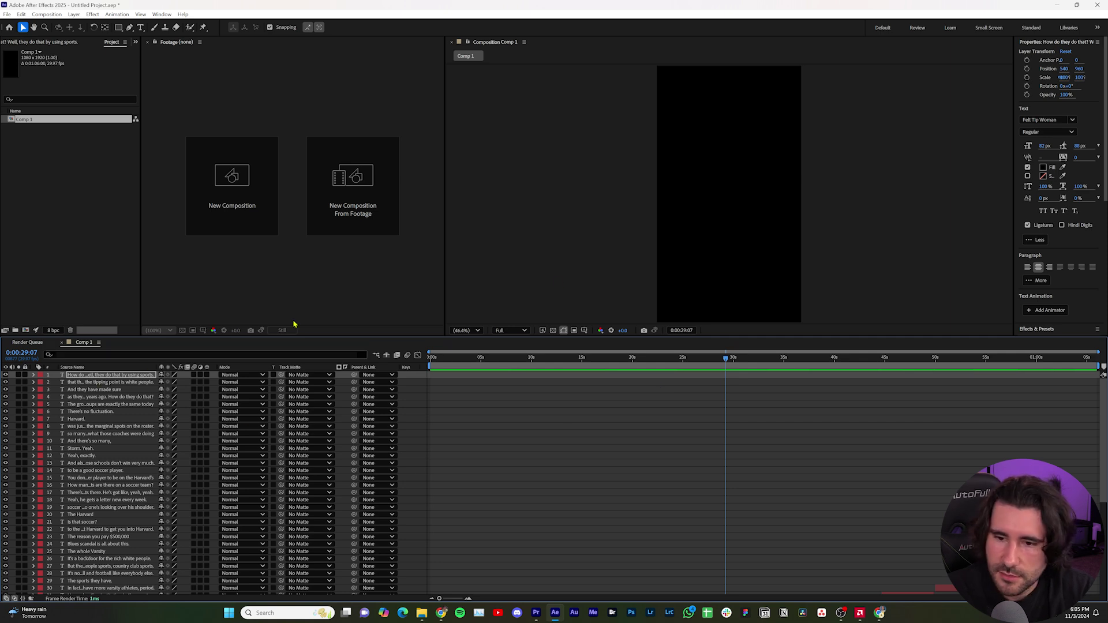
{"action": "left_click", "coordinate": [553, 331]}
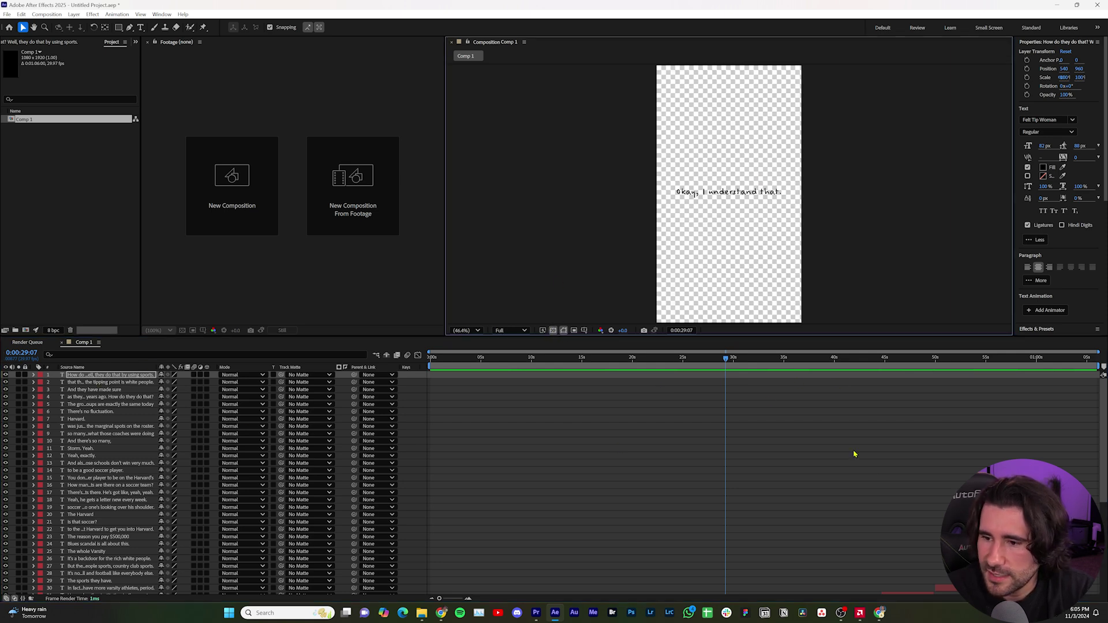
{"action": "left_click_drag", "start_coordinate": [728, 359], "coordinate": [533, 397]}
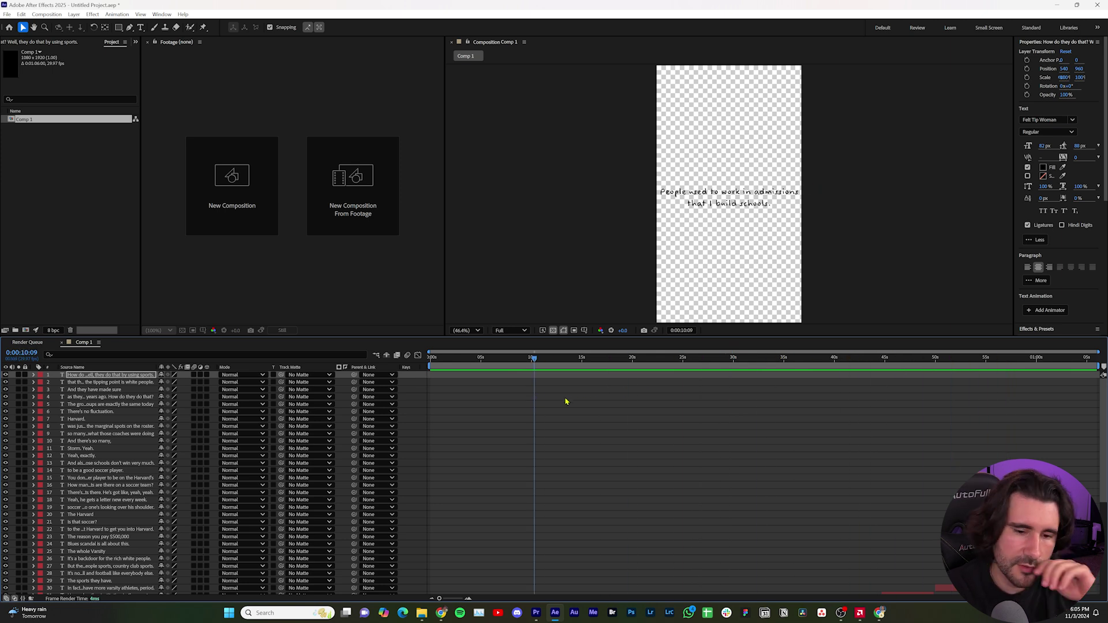
{"action": "scroll", "coordinate": [340, 464], "scroll_direction": "down", "scroll_amount": 6}
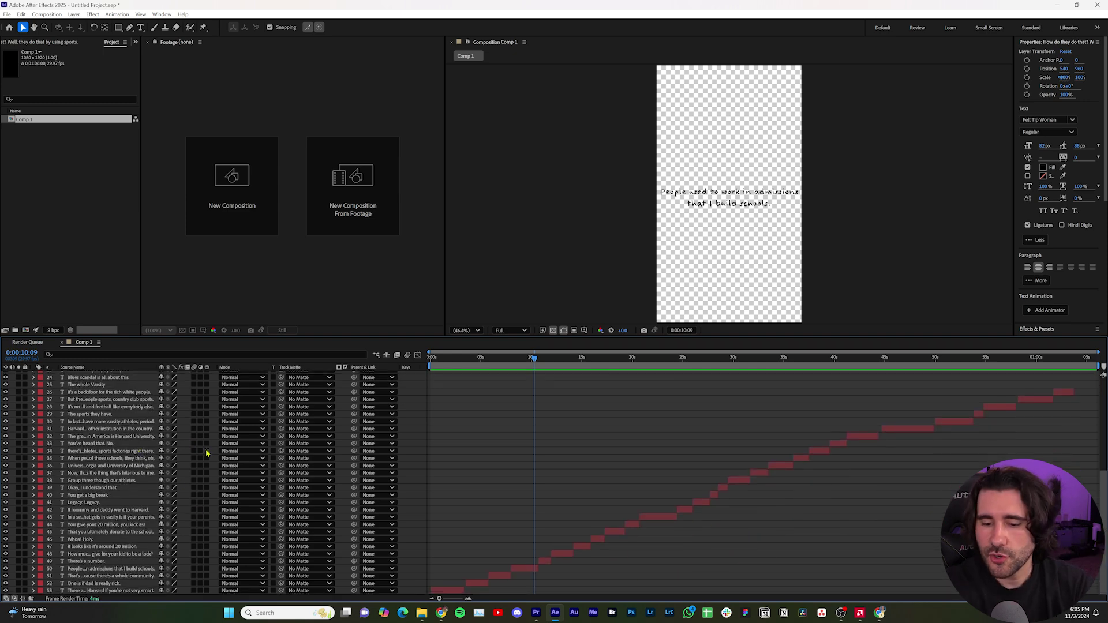
{"action": "left_click", "coordinate": [443, 615]}
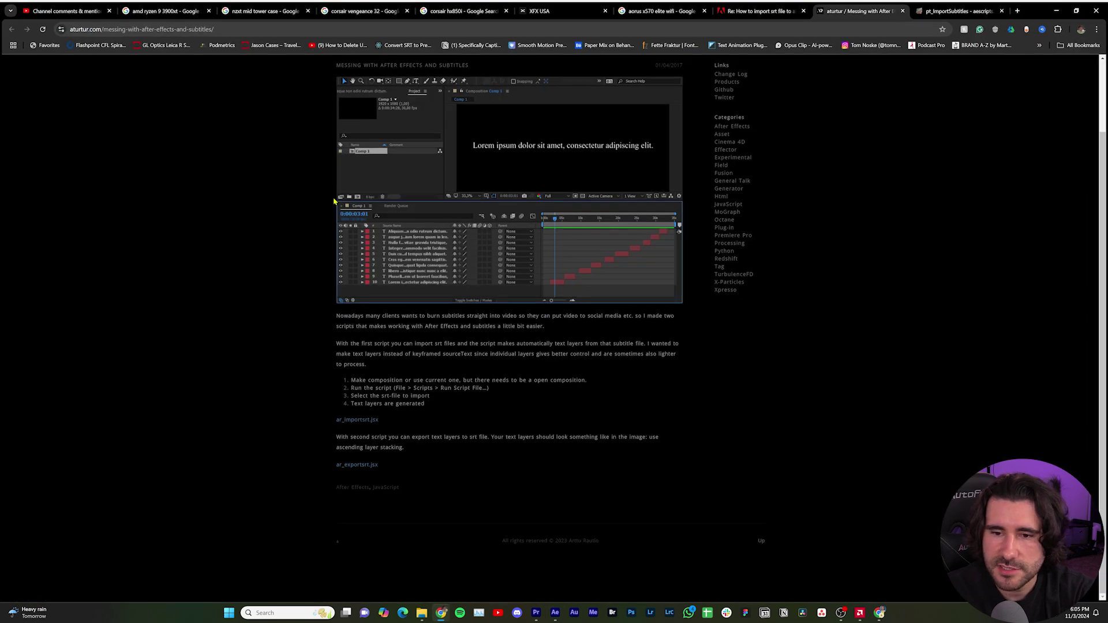
Highlight the aturtur article's four numbered steps for importing an SRT as text layers
{"action": "left_click", "coordinate": [74, 13]}
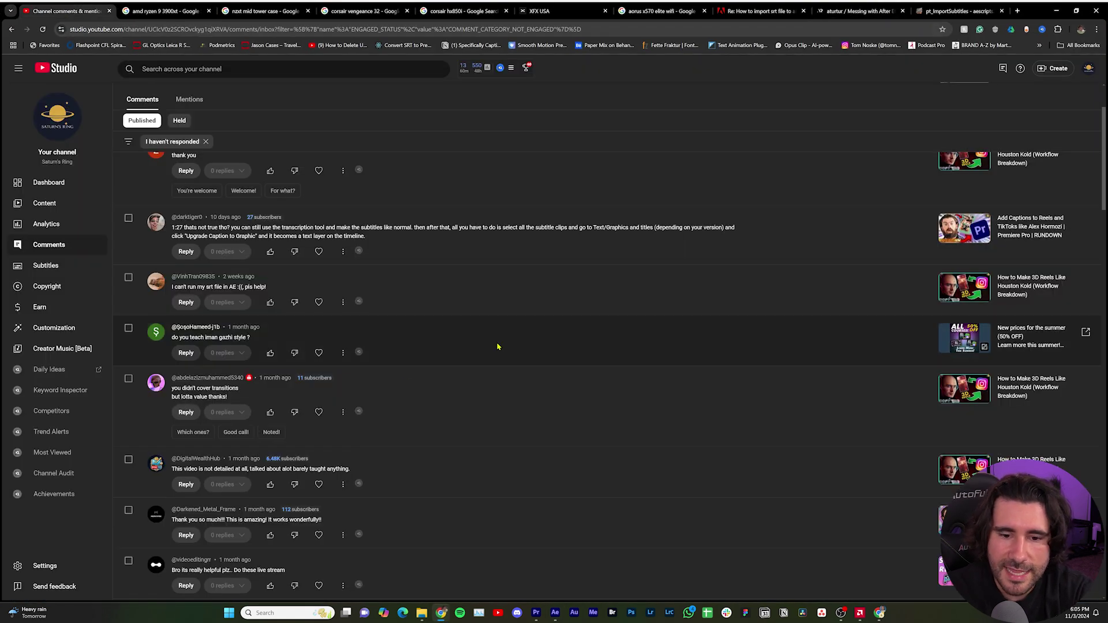
{"action": "scroll", "coordinate": [260, 277], "scroll_direction": "up", "scroll_amount": 2}
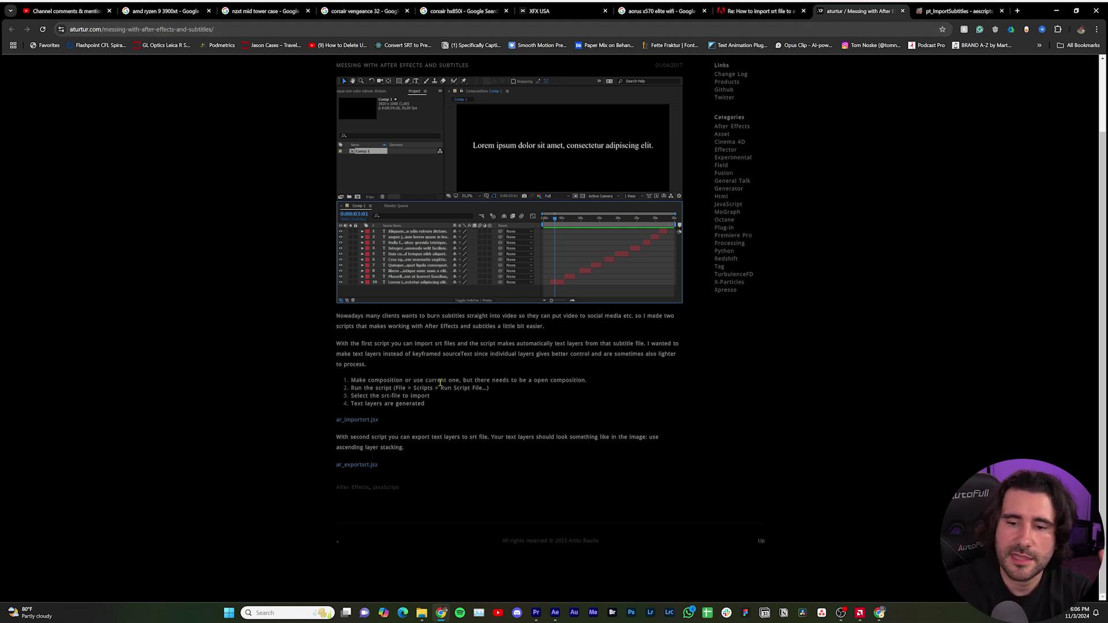
{"action": "scroll", "coordinate": [440, 382], "scroll_direction": "up", "scroll_amount": 2}
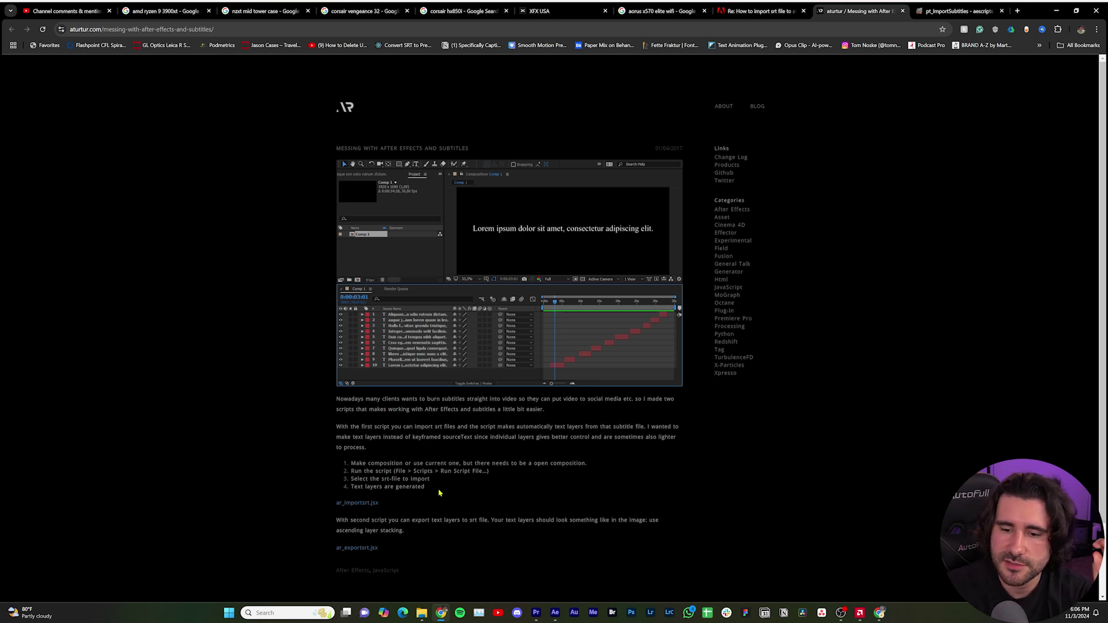
{"action": "left_click_drag", "start_coordinate": [439, 493], "coordinate": [350, 463]}
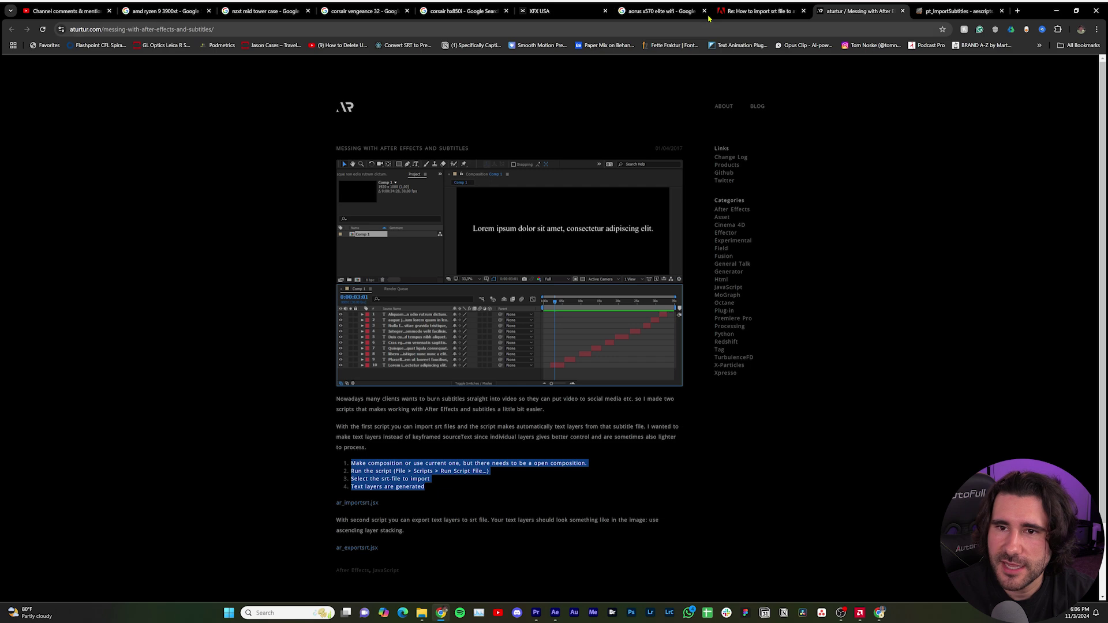
Close the six hardware search tabs: Ryzen 9 3900XT, NZXT case, Corsair Vengeance and HX850i, XFX, Aorus X570
{"action": "left_click", "coordinate": [139, 12]}
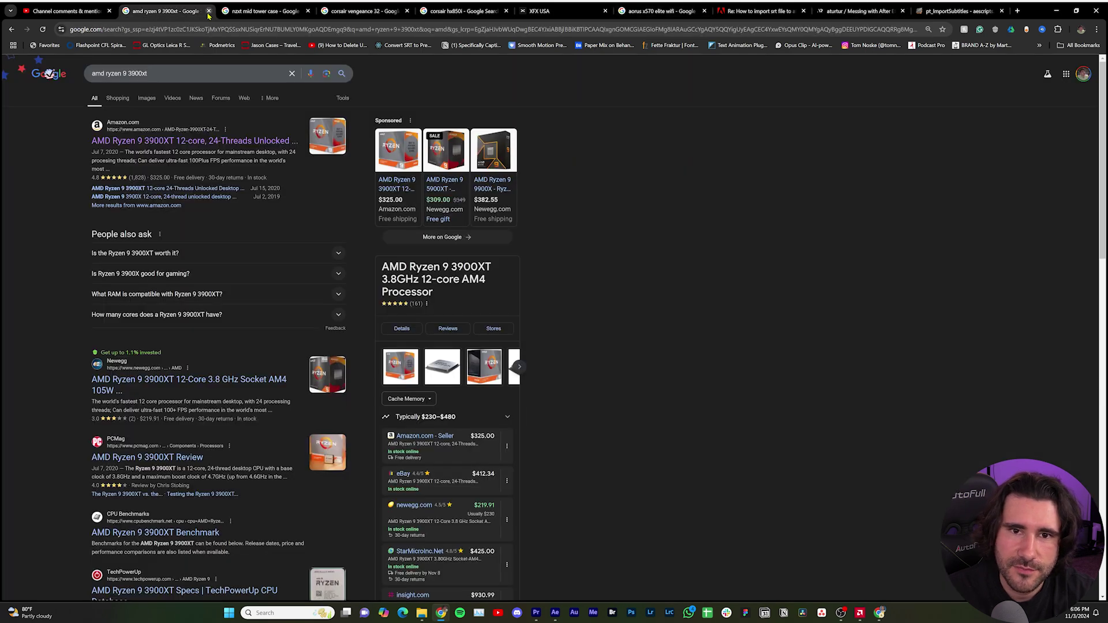
{"action": "left_click", "coordinate": [208, 11]}
{"action": "left_click", "coordinate": [209, 11]}
{"action": "left_click", "coordinate": [208, 11]}
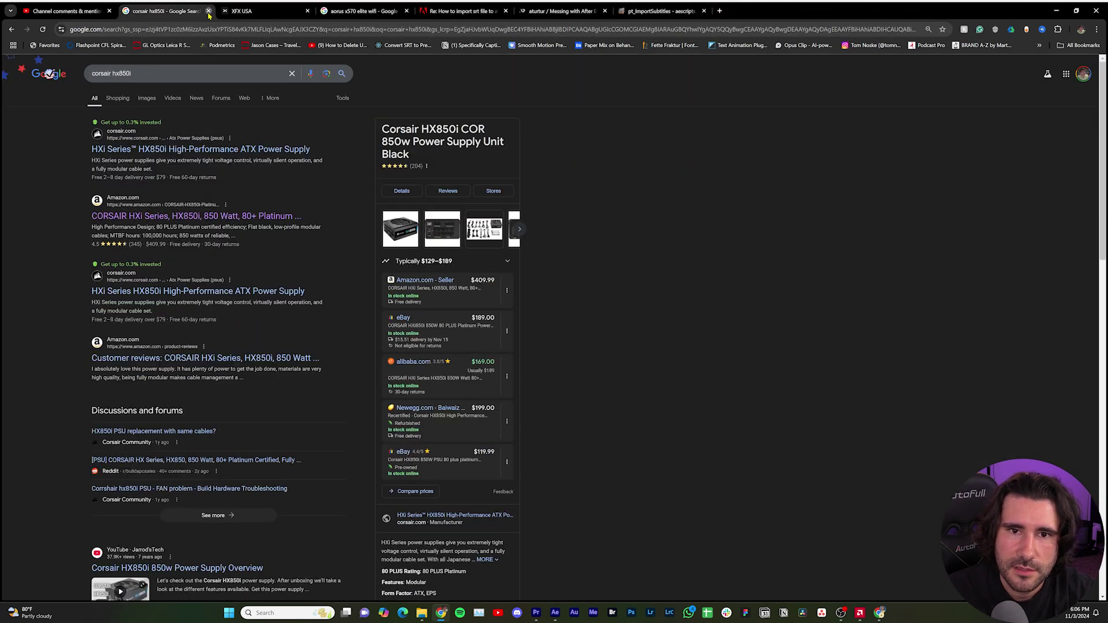
{"action": "left_click", "coordinate": [209, 11]}
{"action": "left_click", "coordinate": [209, 11]}
{"action": "left_click", "coordinate": [208, 11]}
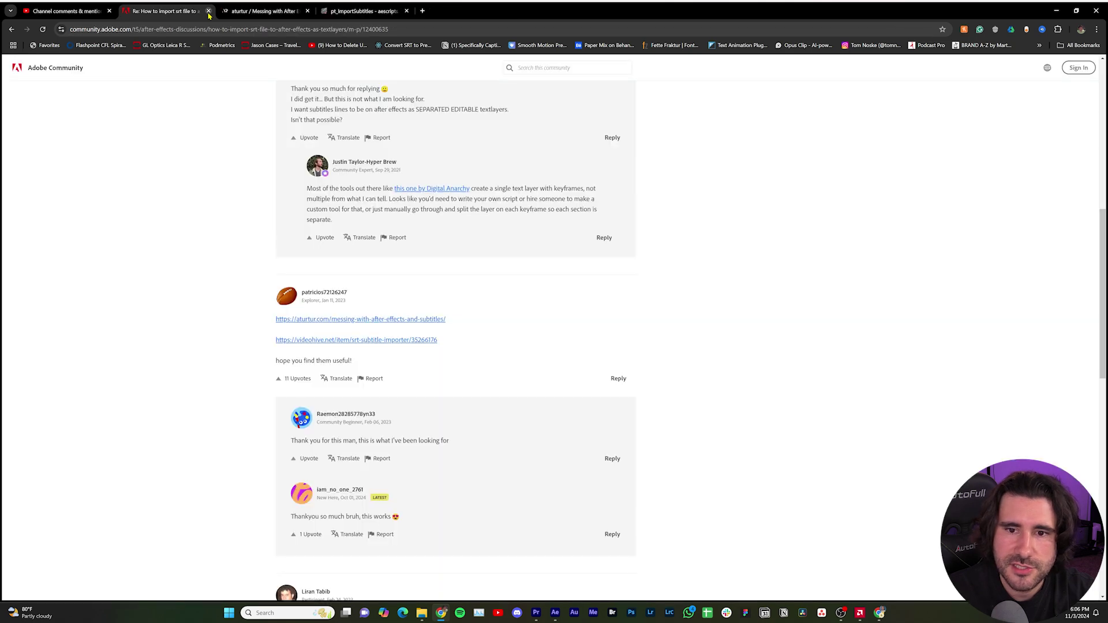
Switch to Premiere Pro and show its overflow list of hidden panels
{"action": "left_click", "coordinate": [73, 12]}
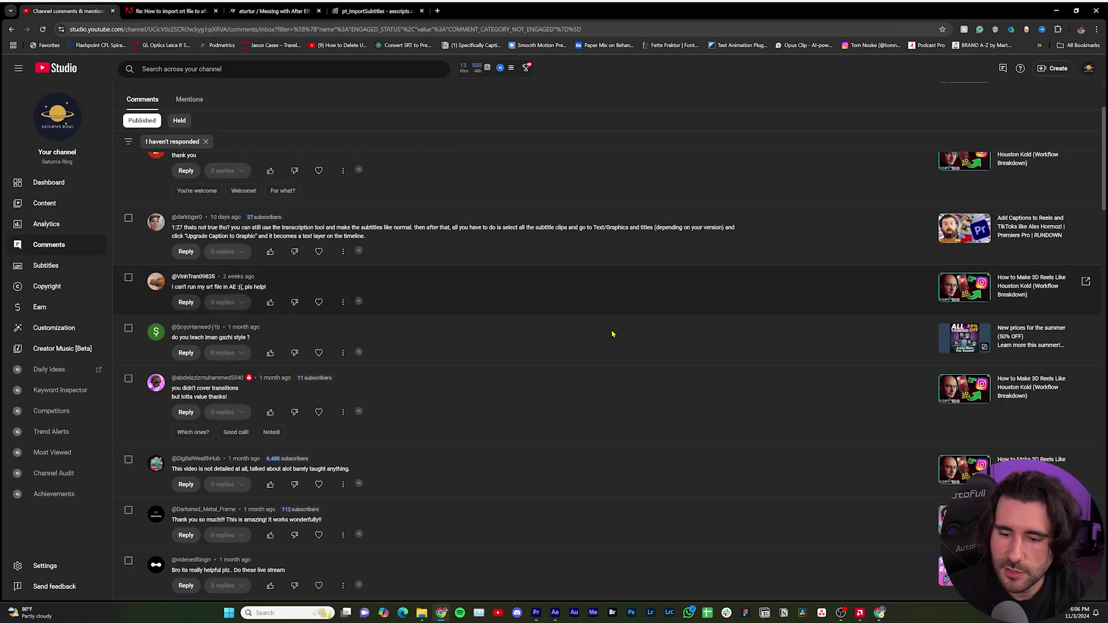
{"action": "left_click", "coordinate": [537, 613]}
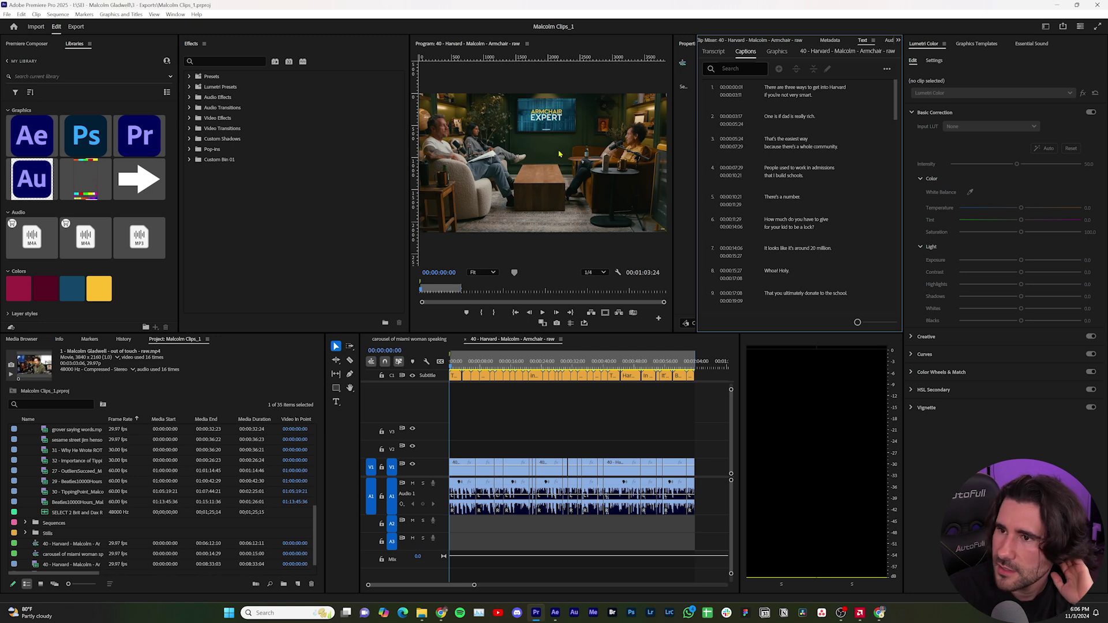
{"action": "left_click", "coordinate": [898, 40]}
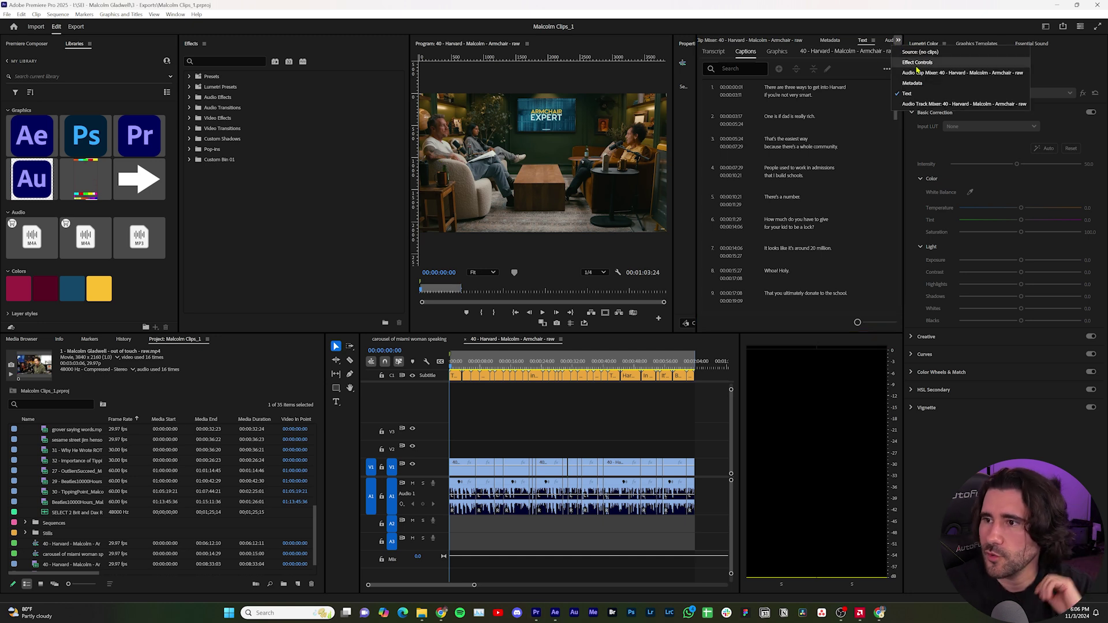